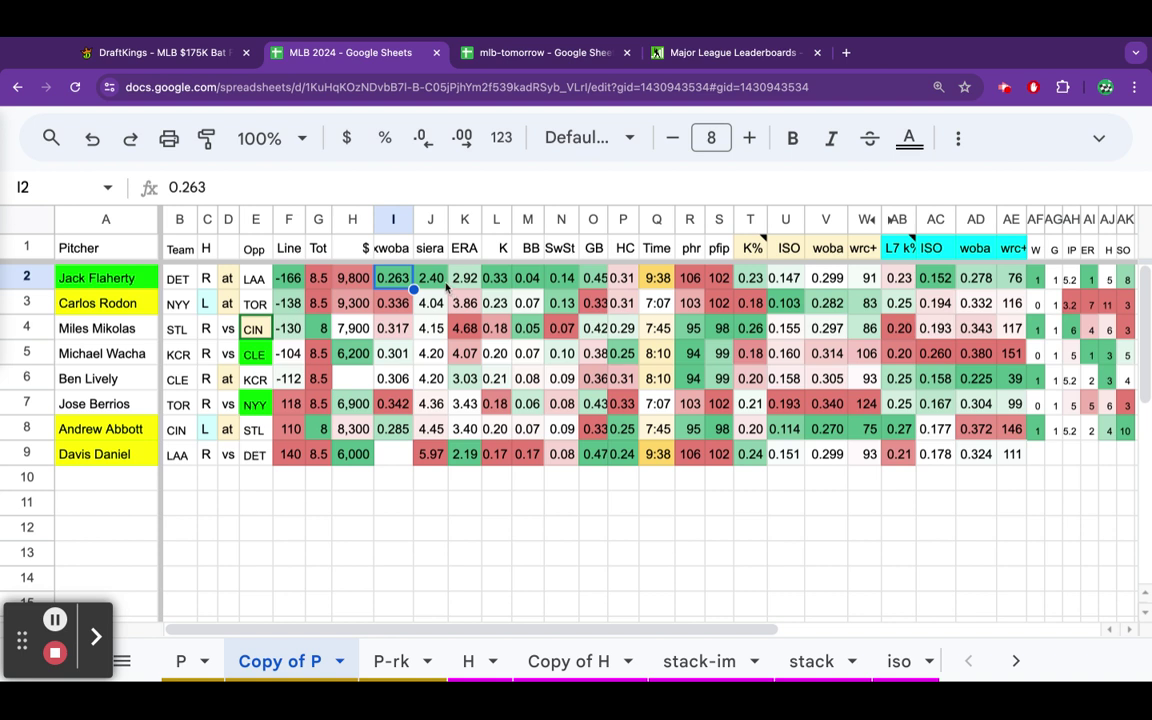
# - Review Jack Flaherty's own pitching stats in row 2, from siera and ERA through K, BB, SwSt and GB
pyautogui.press('Right')
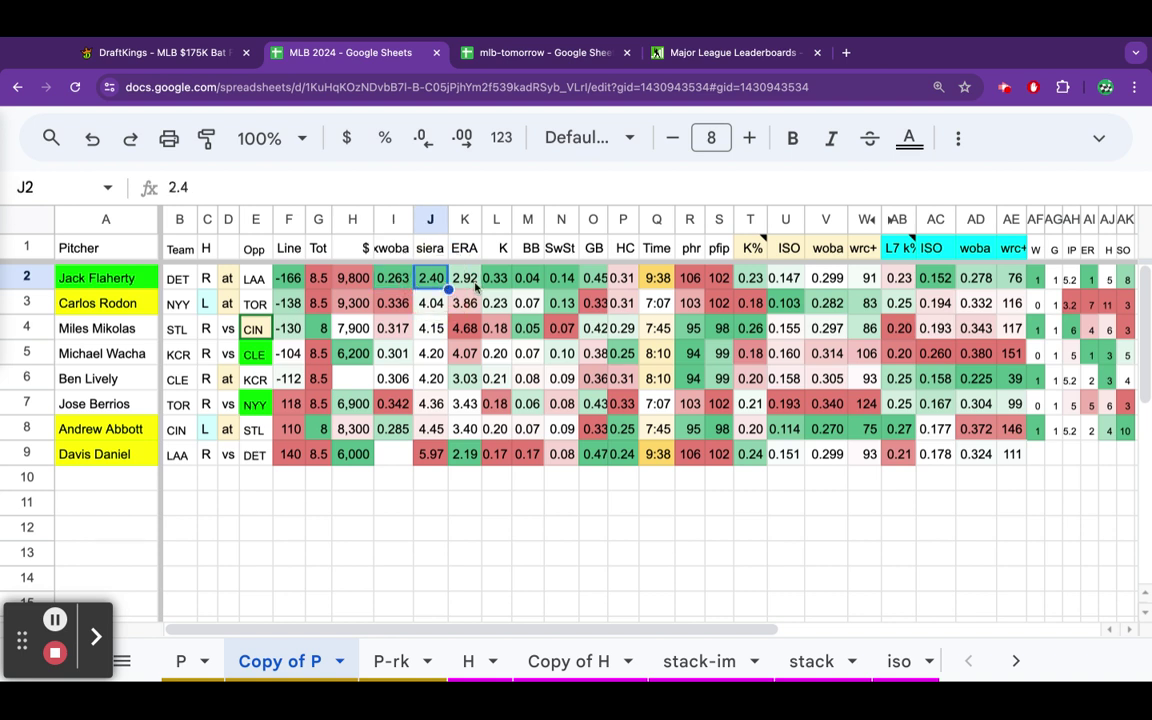
pyautogui.click(476, 285)
pyautogui.click(494, 285)
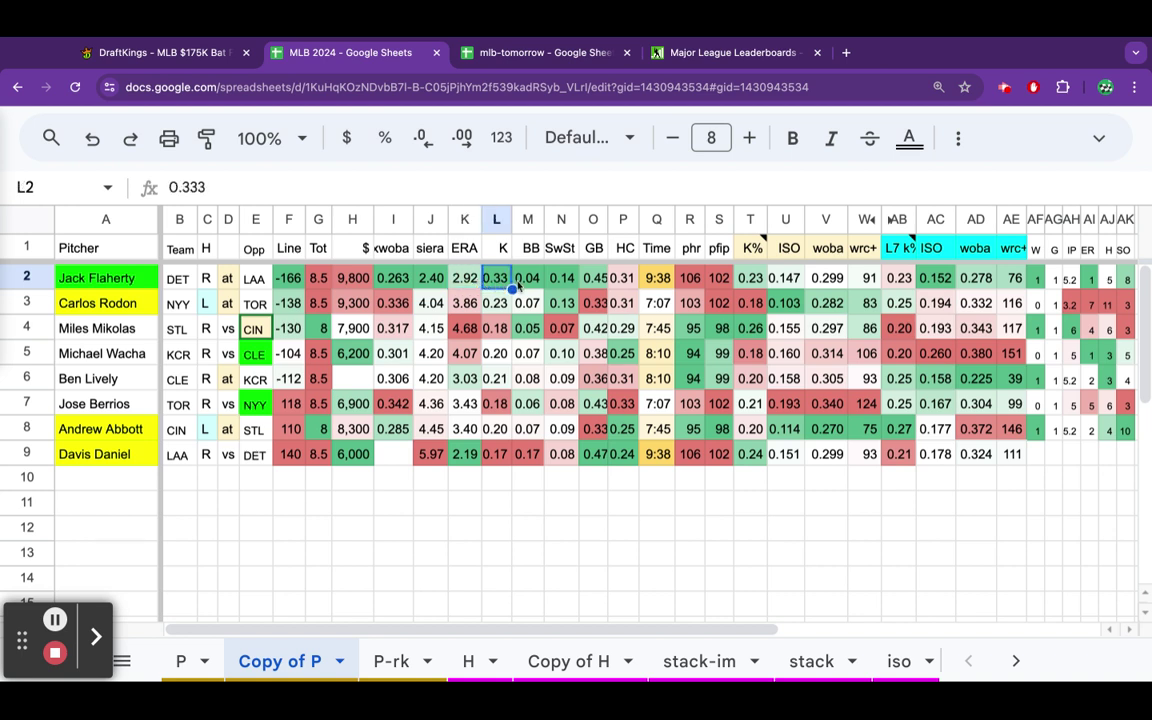
pyautogui.click(534, 286)
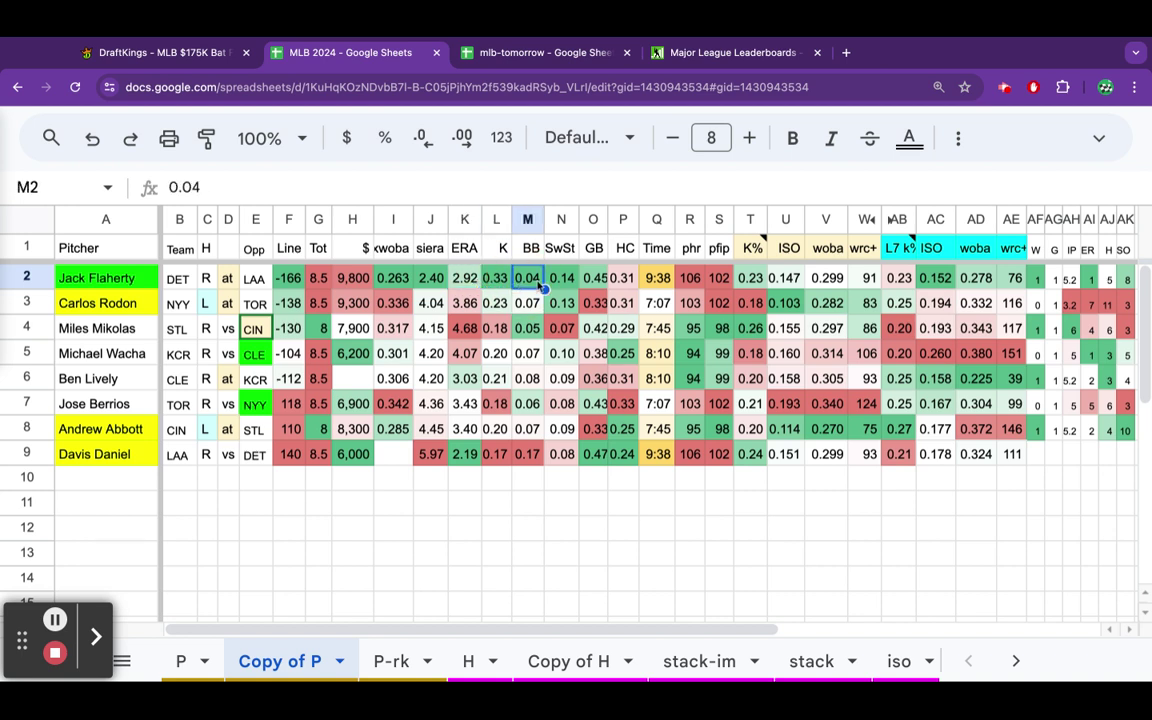
pyautogui.click(562, 286)
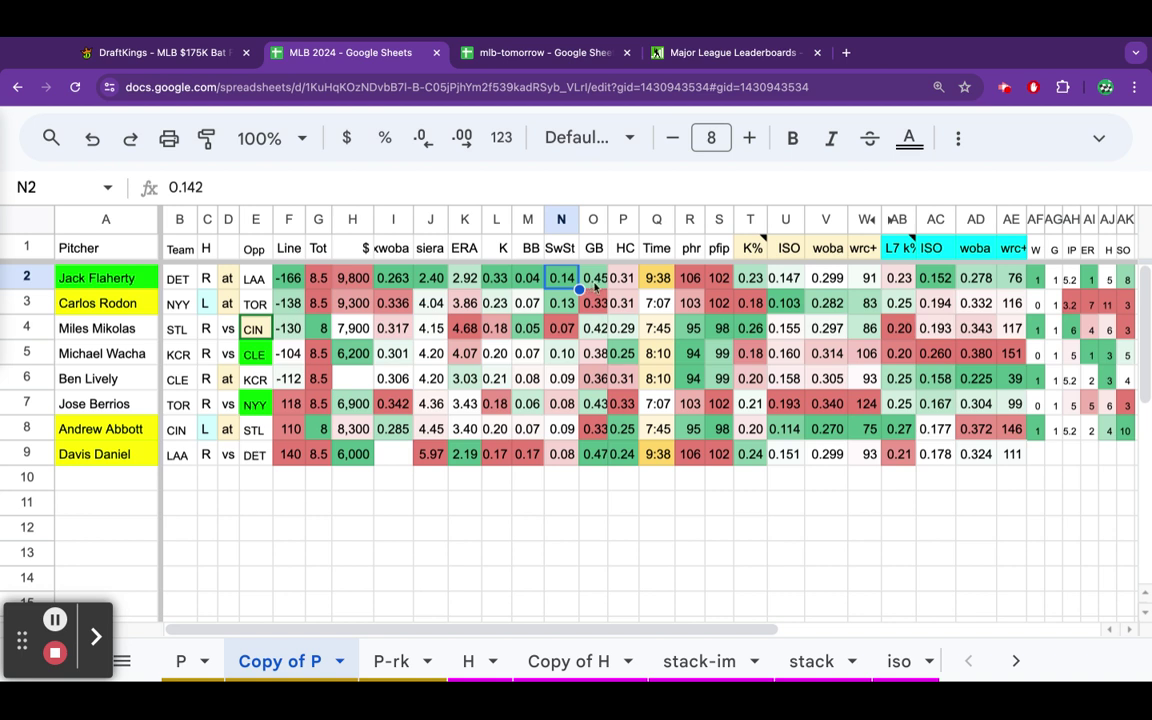
pyautogui.press('Right')
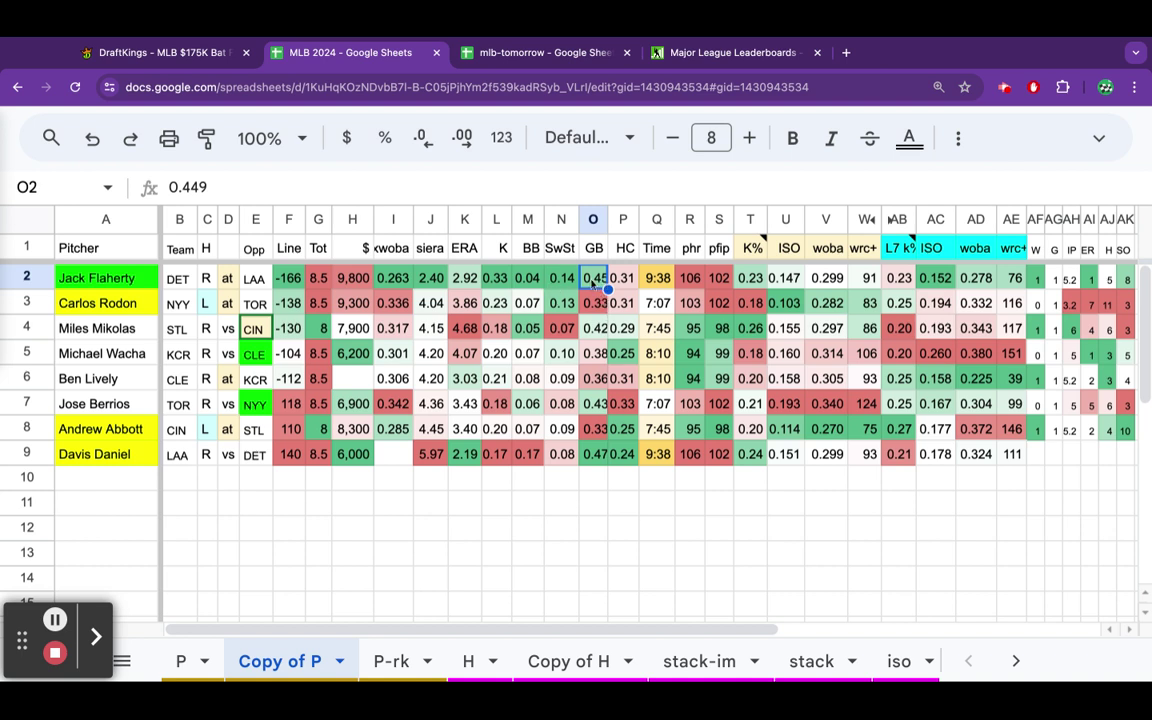
# - Check the opponent's K%, ISO, woba and wrc+ in Flaherty's row, plus the L7 woba and his last-start strikeouts
pyautogui.click(750, 282)
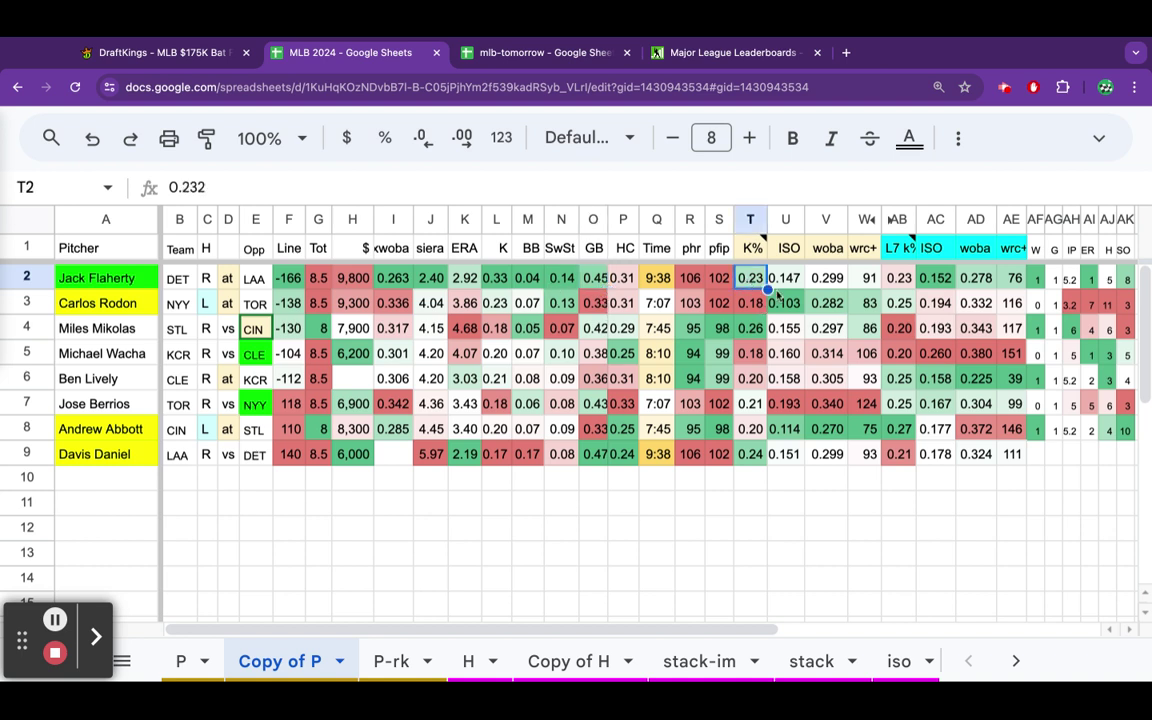
pyautogui.click(787, 281)
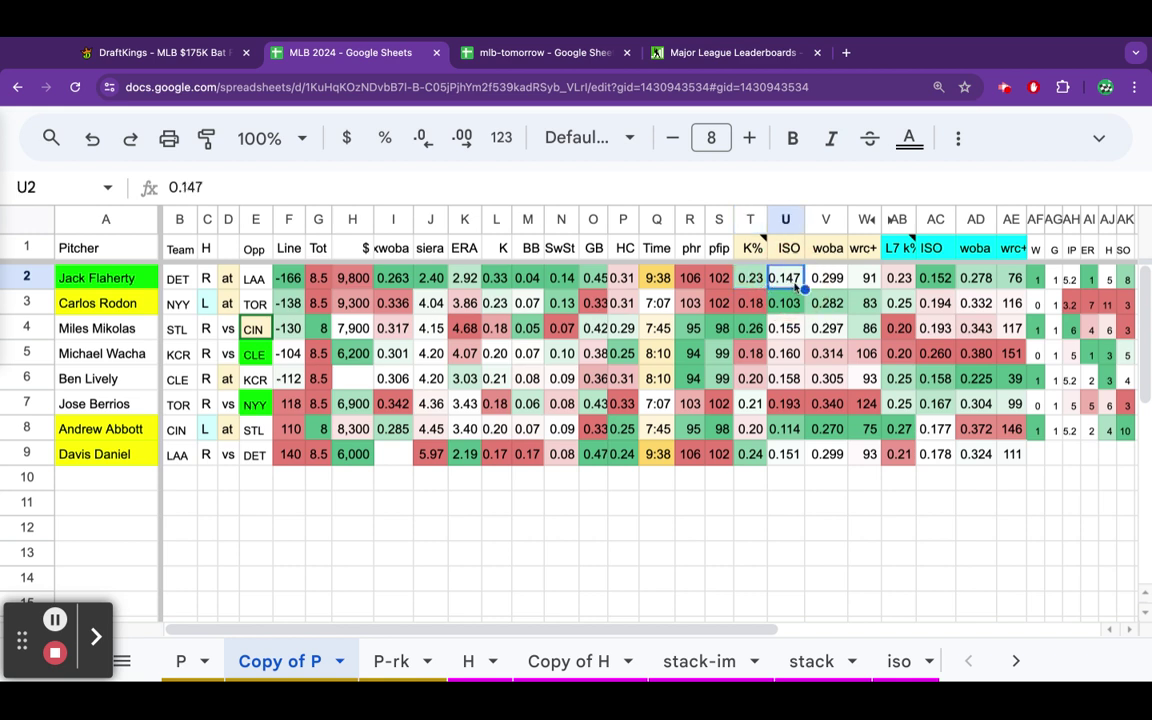
pyautogui.click(824, 279)
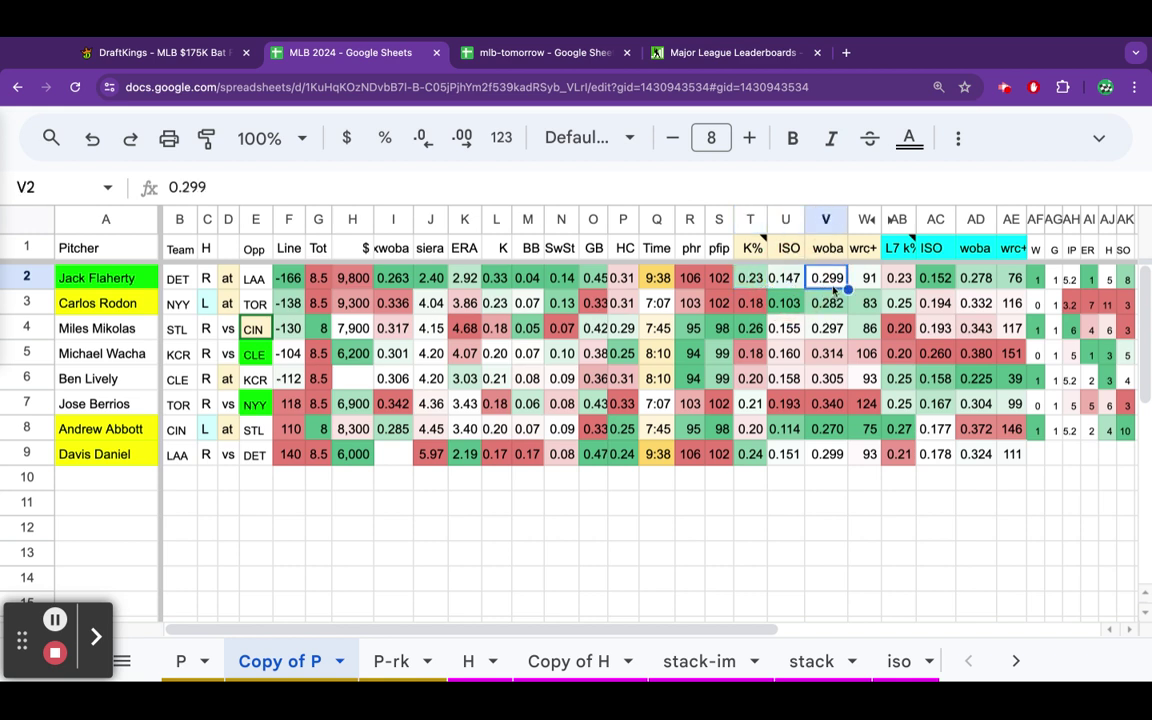
pyautogui.click(868, 282)
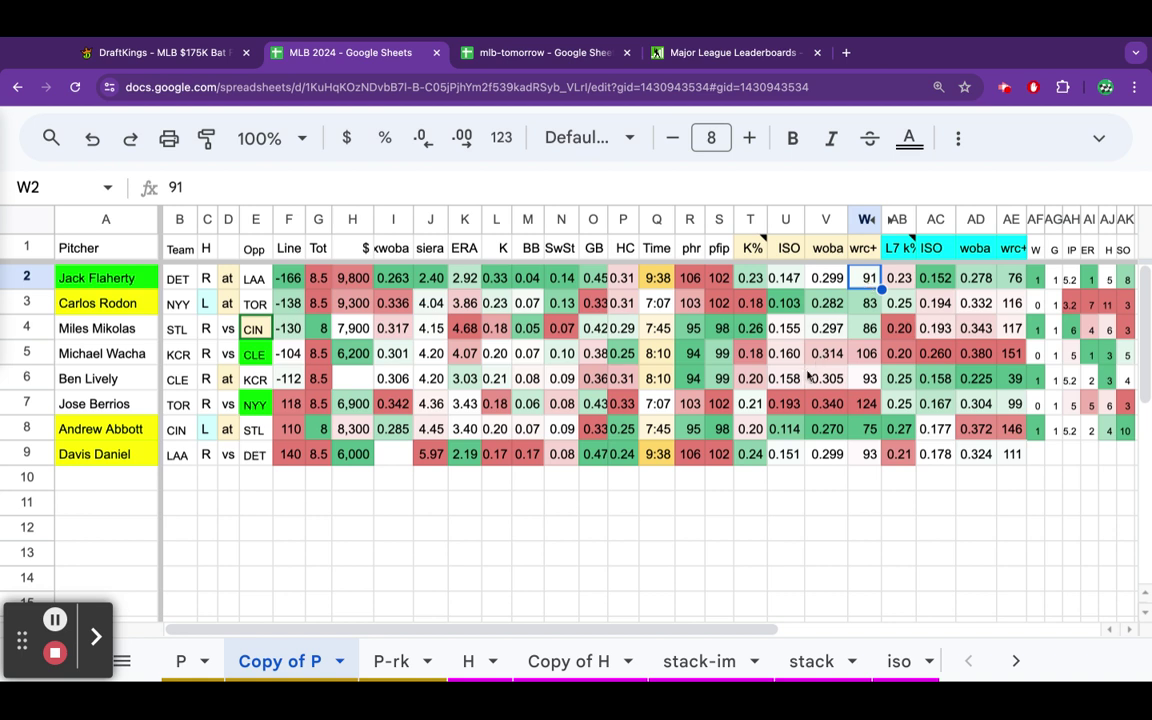
pyautogui.click(966, 280)
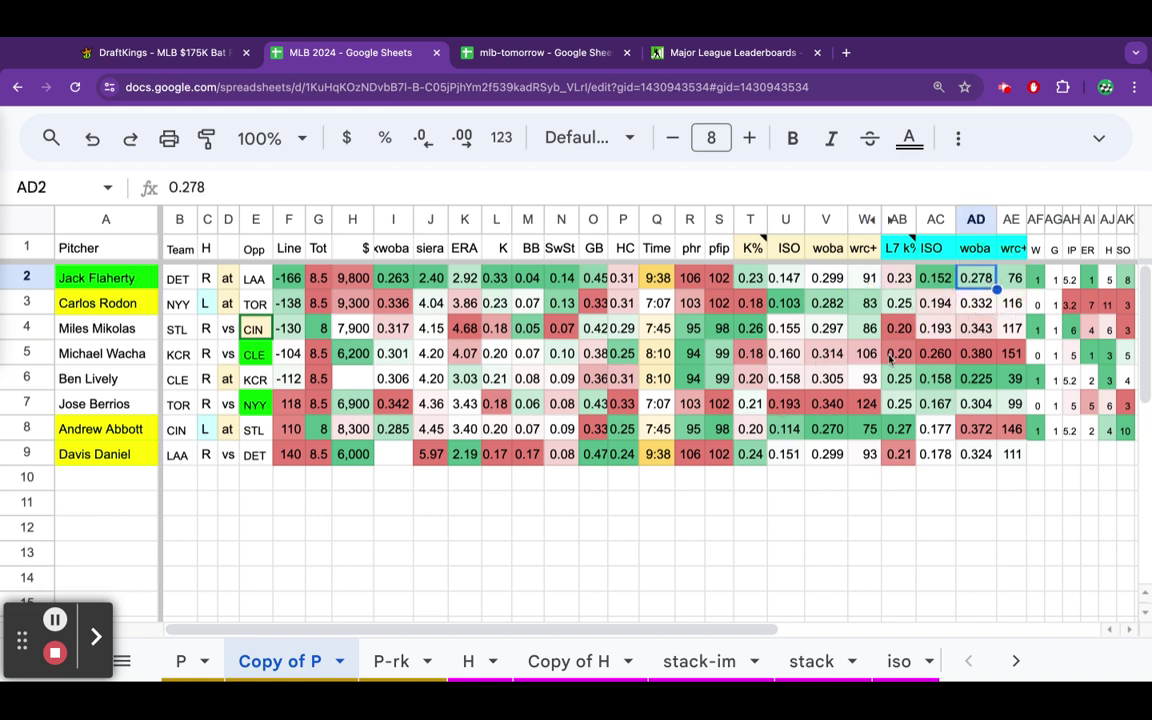
pyautogui.click(1122, 280)
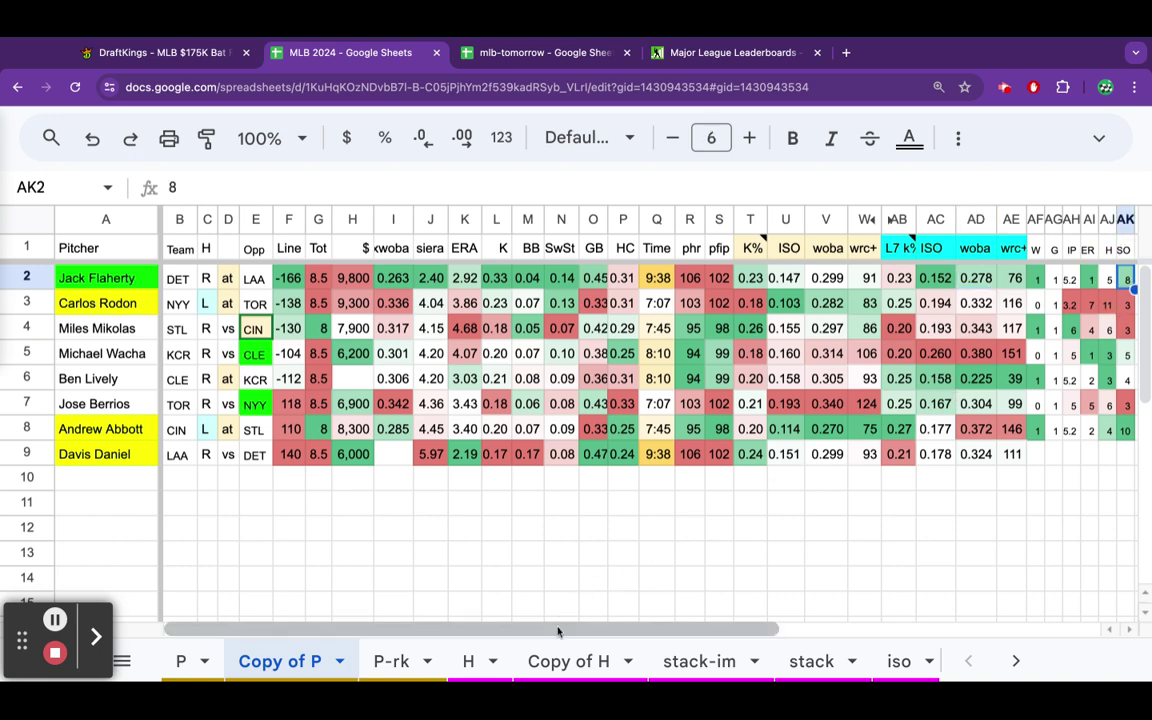
# - Read Flaherty's comment in the notes column AL, and recheck his K and GB rates in row 2
pyautogui.hscroll(5, 558, 631)
pyautogui.hscroll(-2, 558, 625)
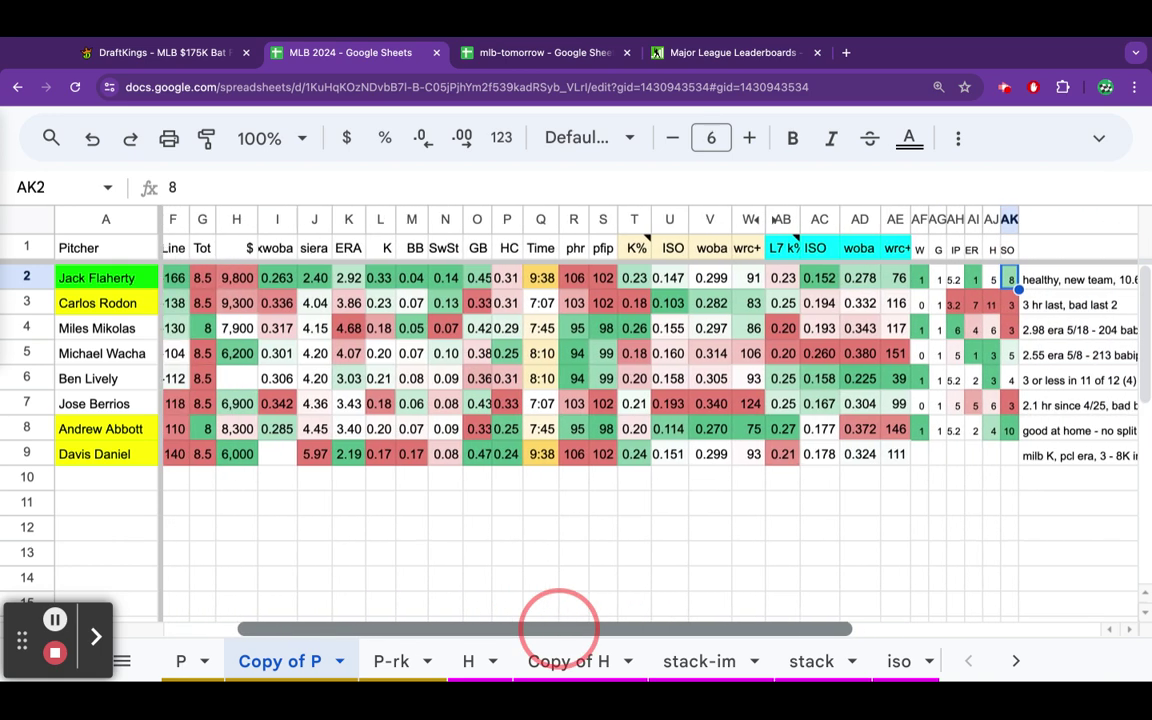
pyautogui.hscroll(-3, 558, 625)
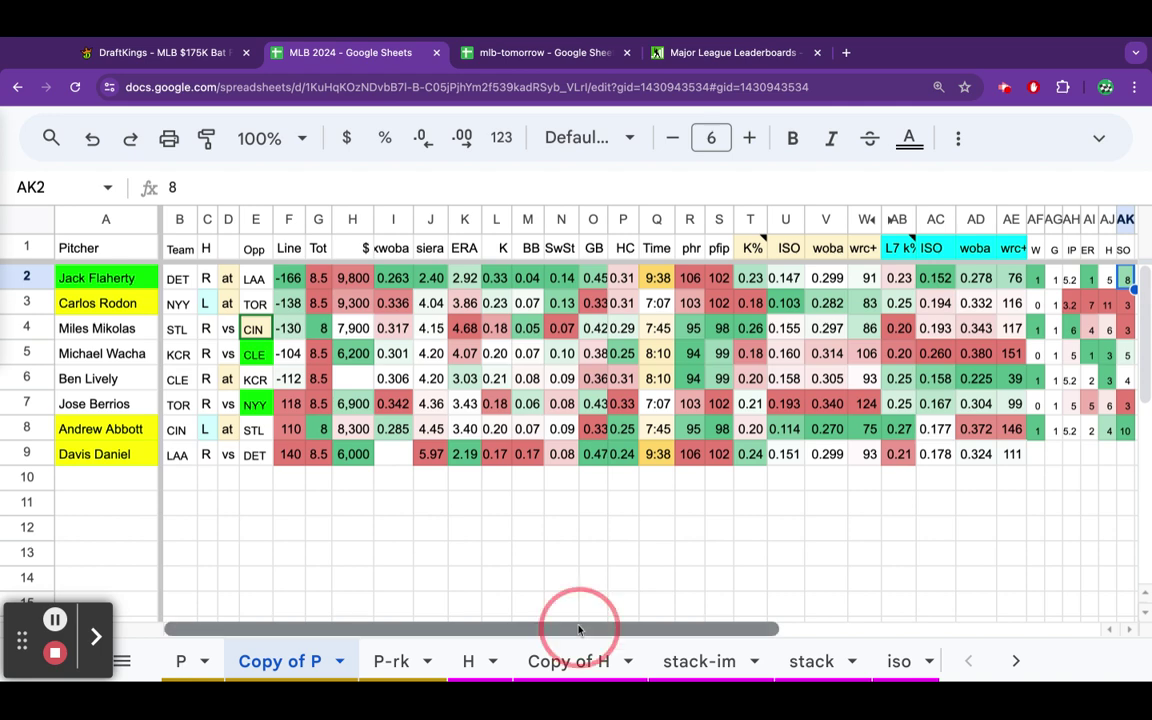
pyautogui.moveTo(578, 630); pyautogui.dragTo(768, 625)
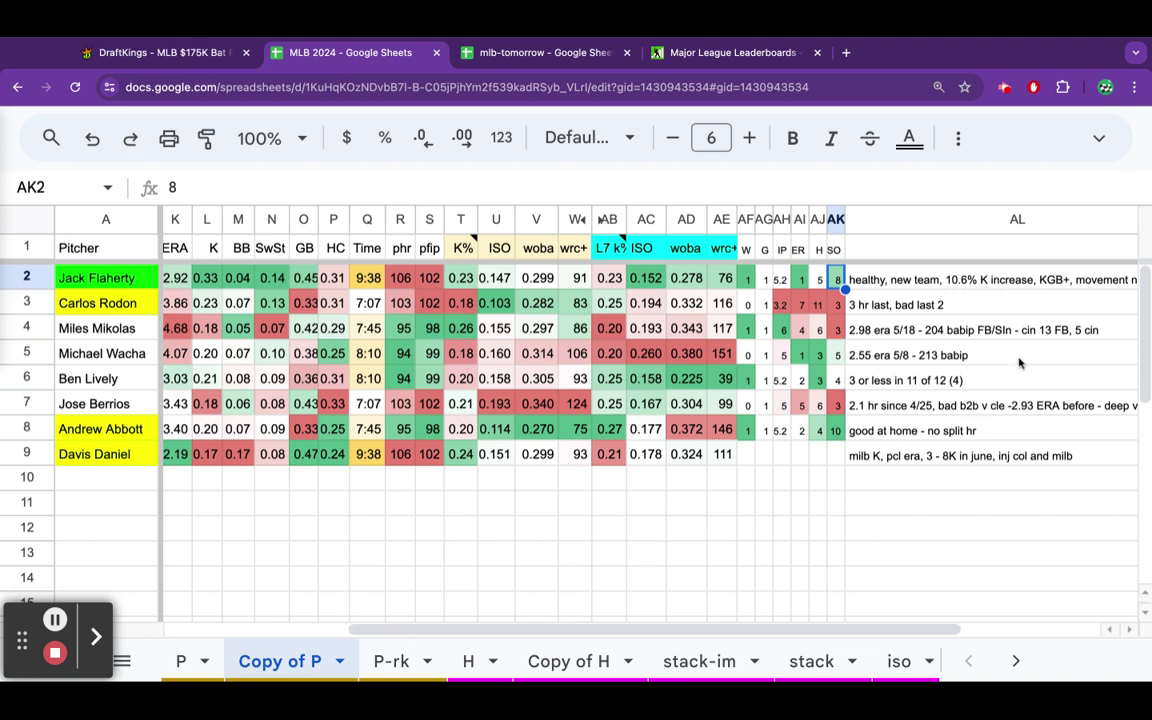
pyautogui.hscroll(-10, 713, 635)
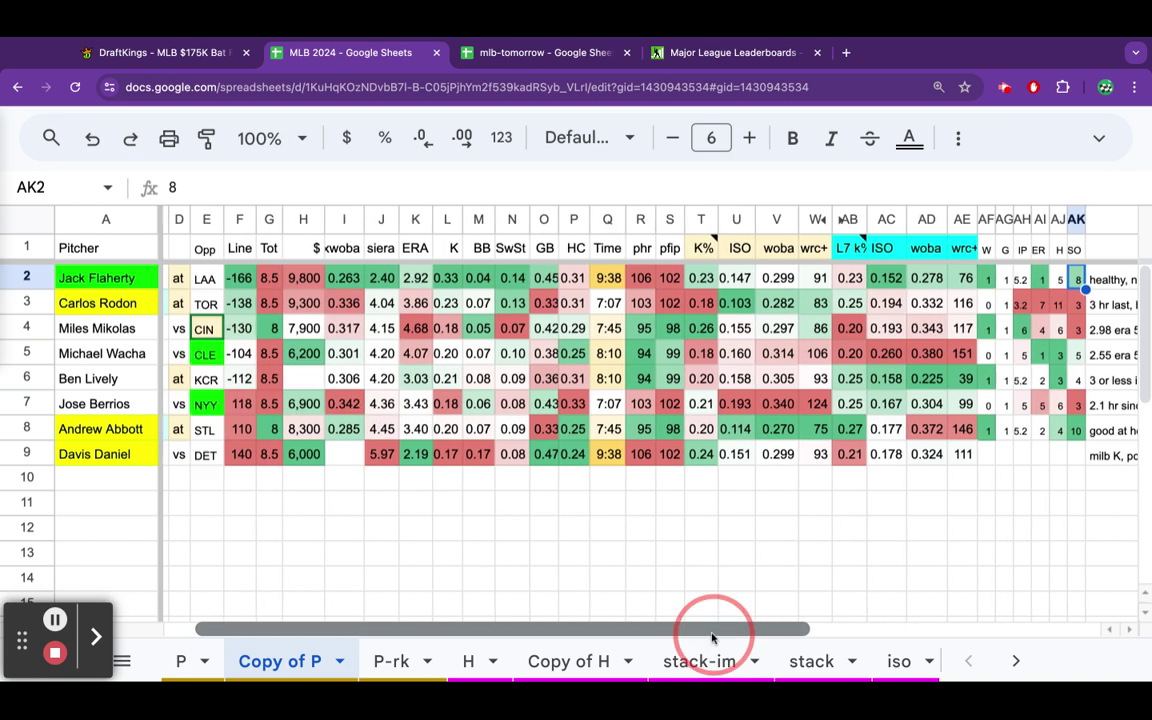
pyautogui.click(502, 280)
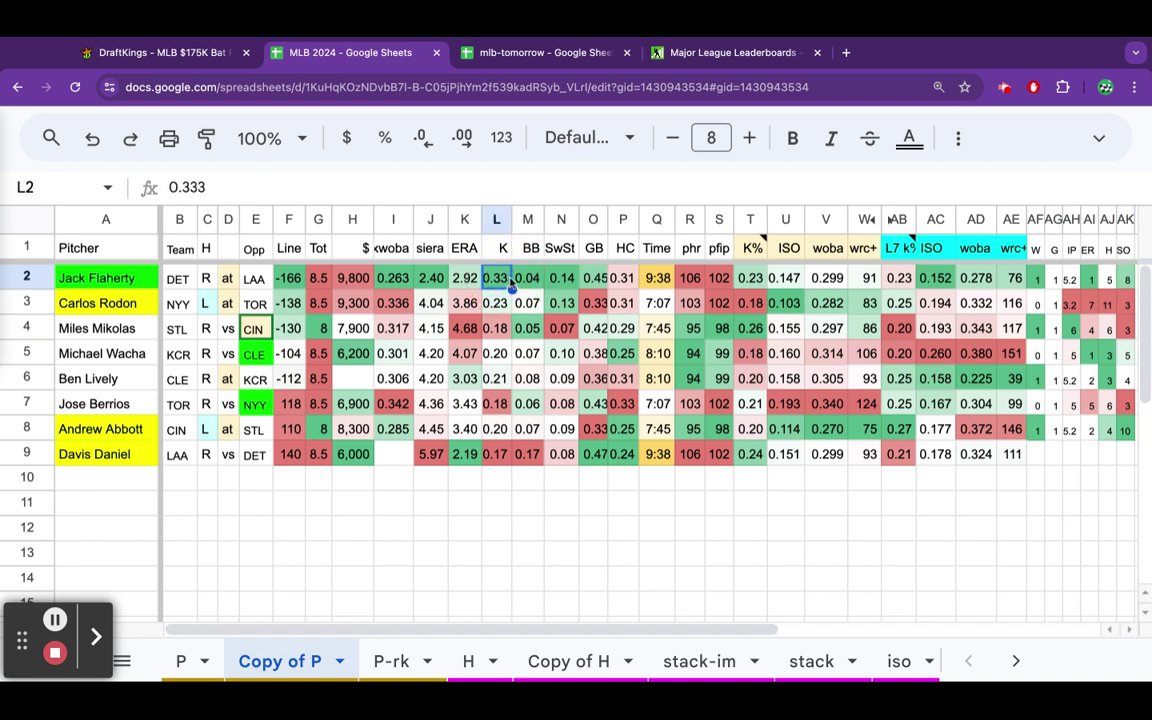
pyautogui.click(600, 281)
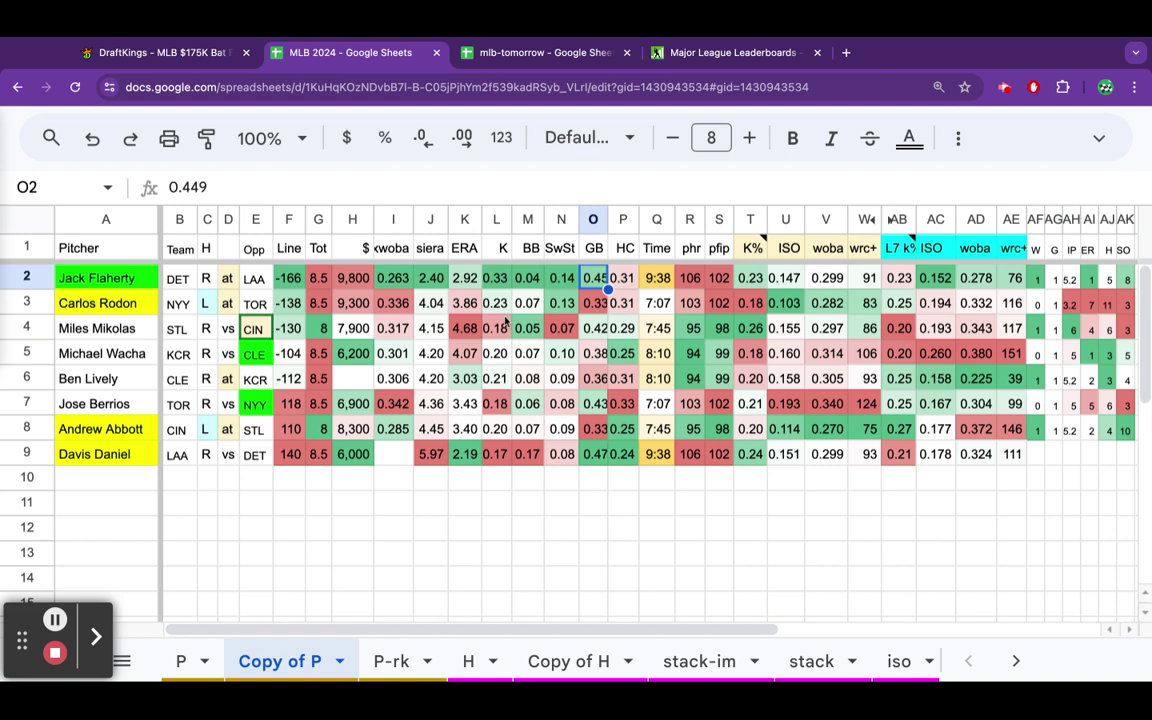
# - Select Carlos Rodon in the pitcher list and examine his last-start stats and note in column AL
pyautogui.click(122, 296)
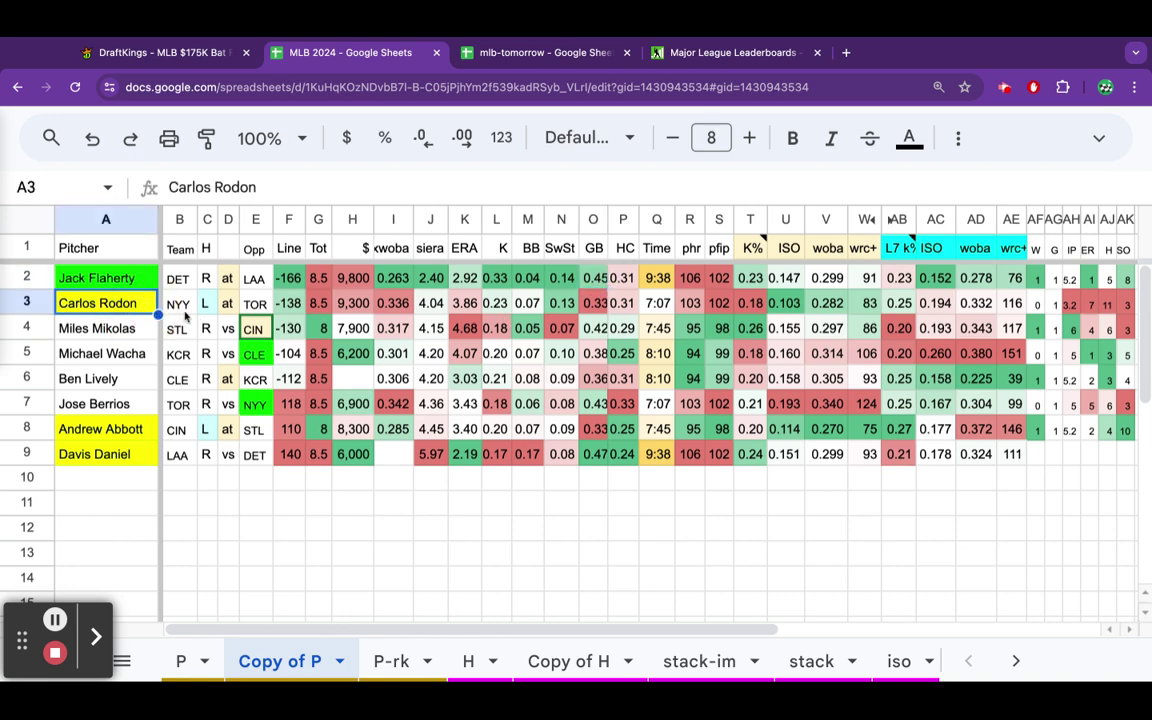
pyautogui.hscroll(10, 416, 633)
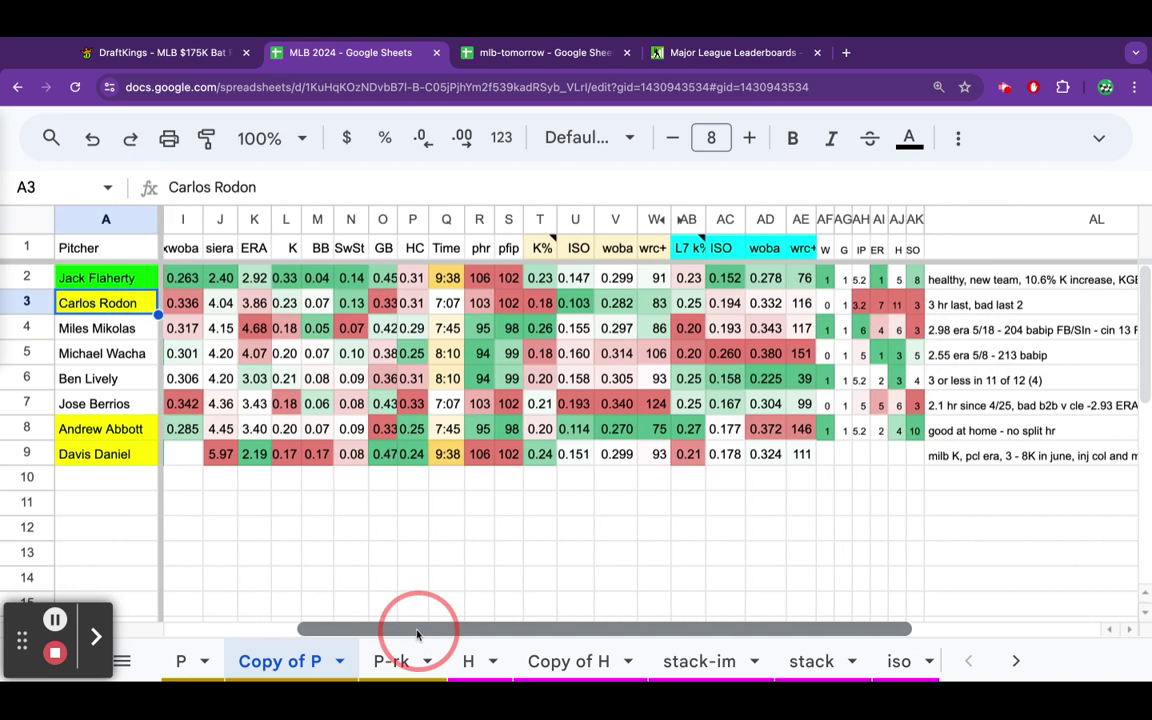
pyautogui.hscroll(-3, 417, 633)
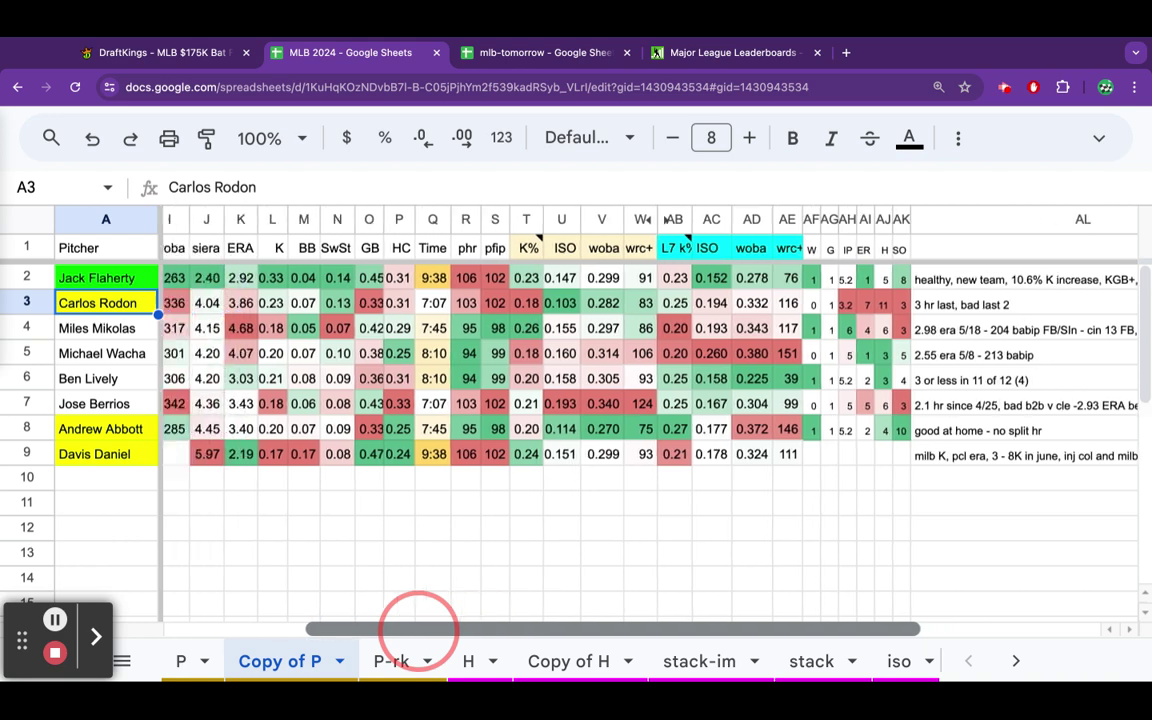
# - Switch to the DraftKings contest page, review Rodon's game log, close his player card and return to the MLB 2024 spreadsheet
pyautogui.click(168, 52)
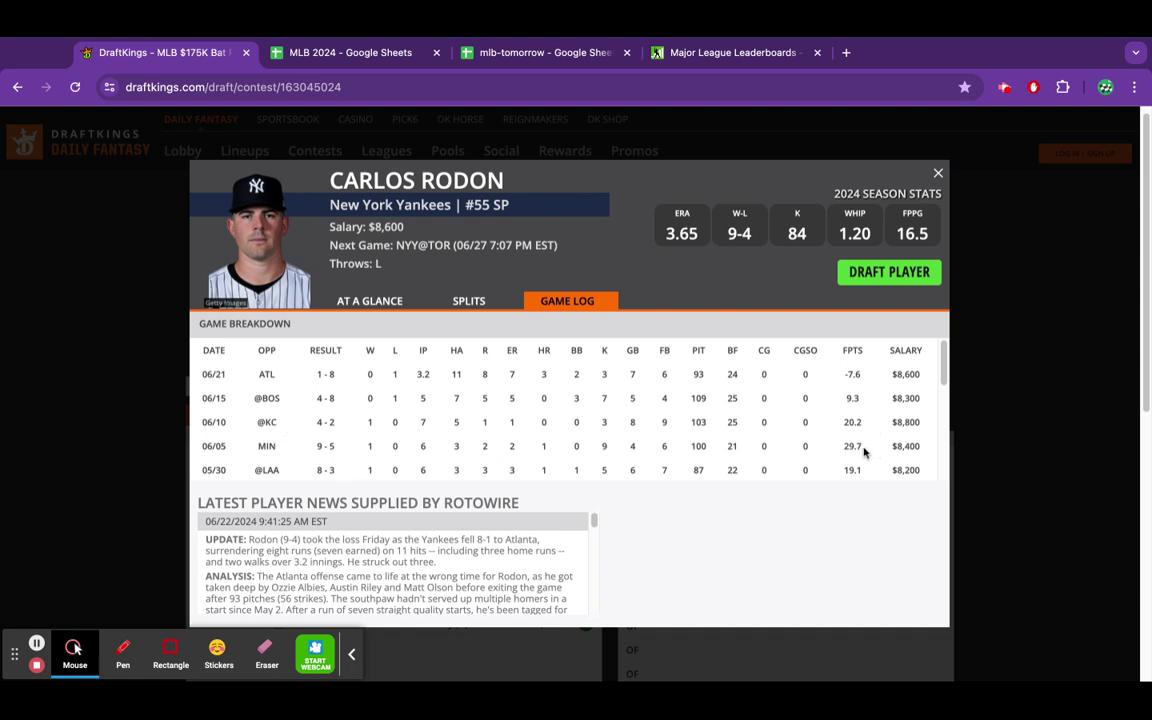
pyautogui.click(938, 177)
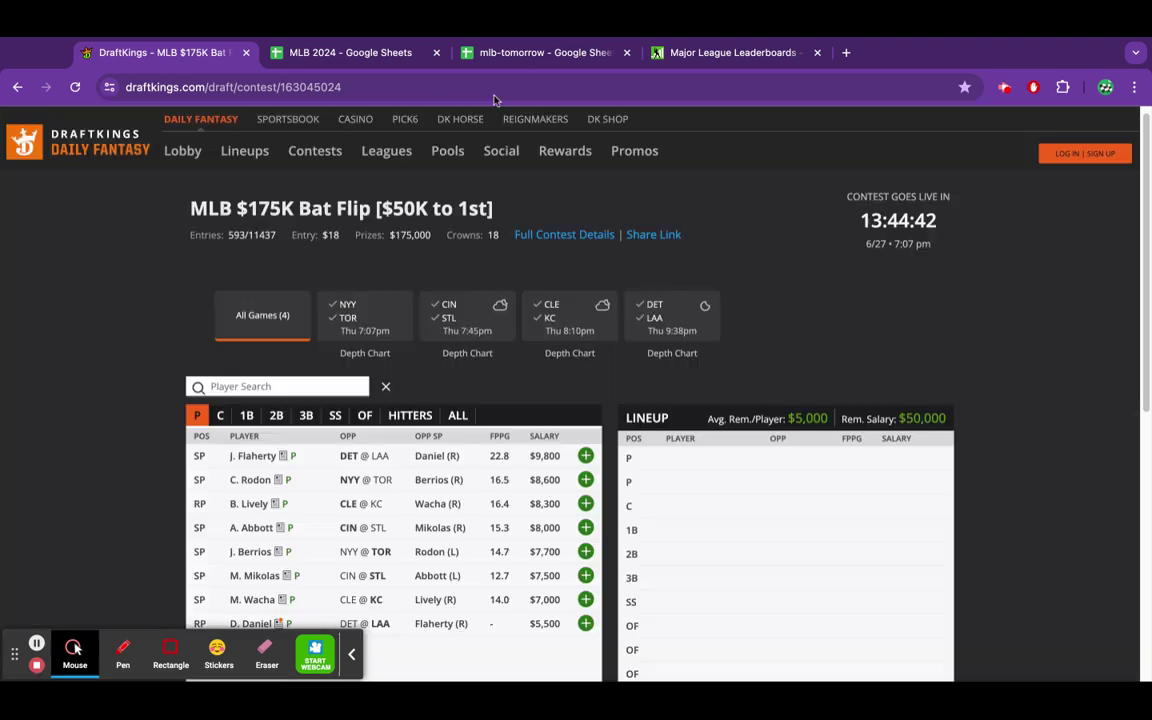
pyautogui.click(369, 60)
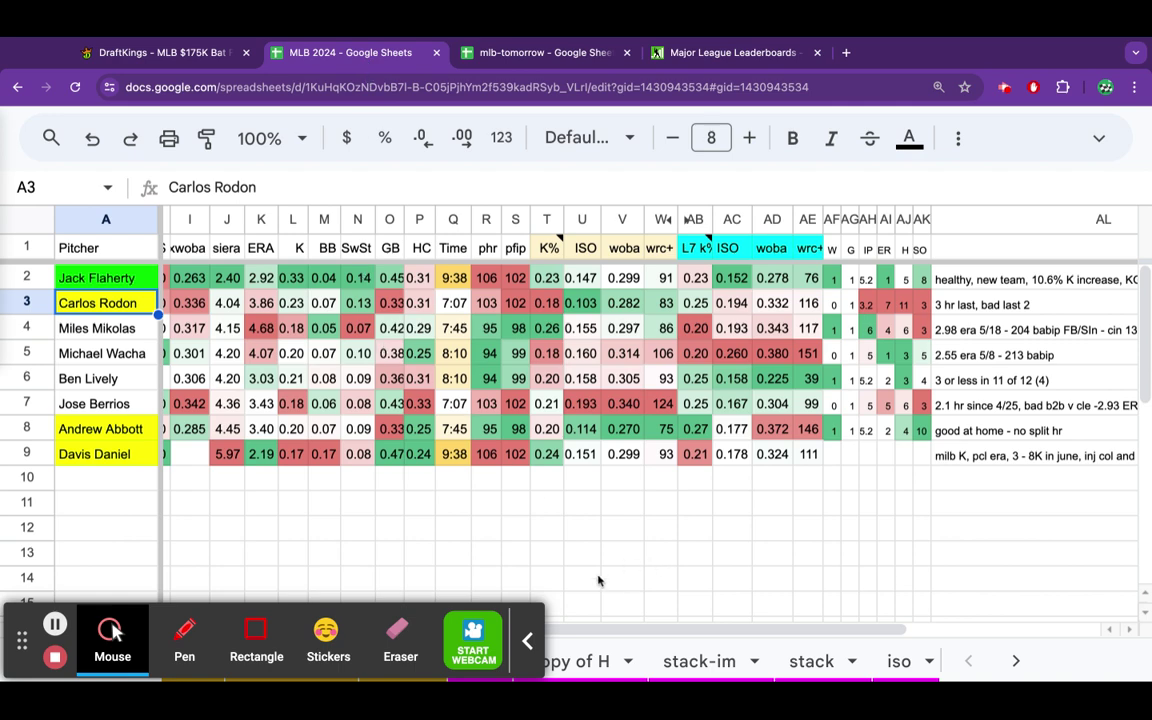
# - Check the opponent's ISO, woba, wrc+ and K% in Rodon's row
pyautogui.click(530, 639)
pyautogui.hscroll(-5, 540, 636)
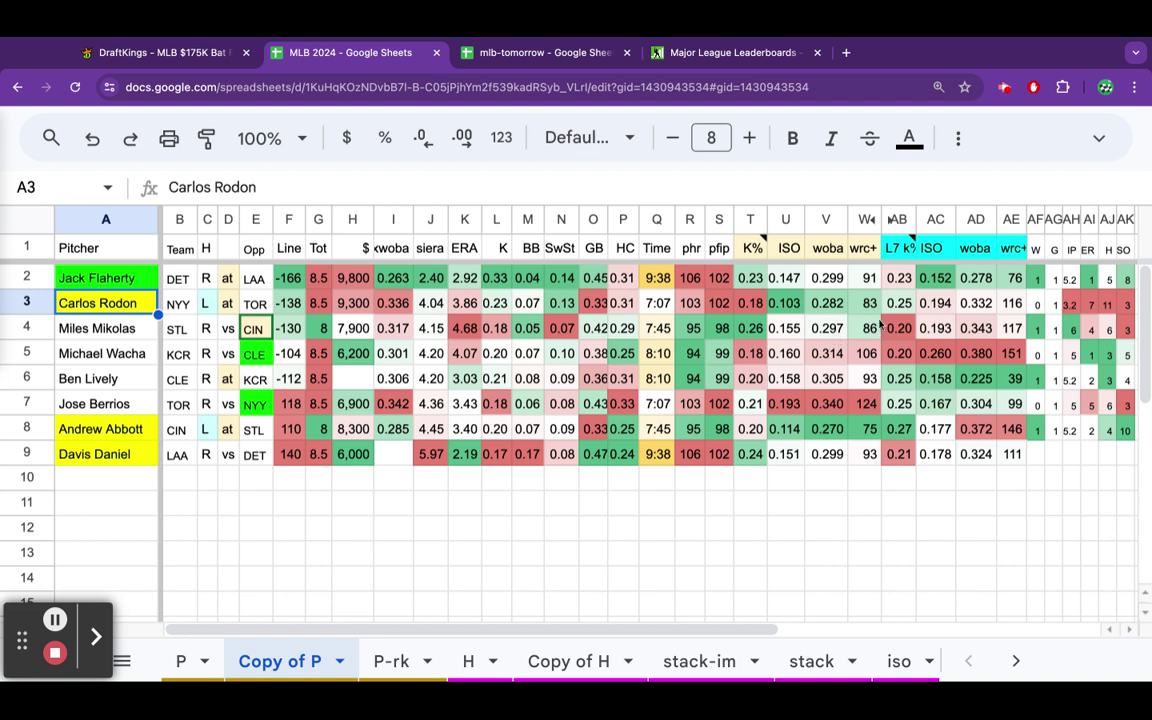
pyautogui.click(812, 306)
pyautogui.press('Left')
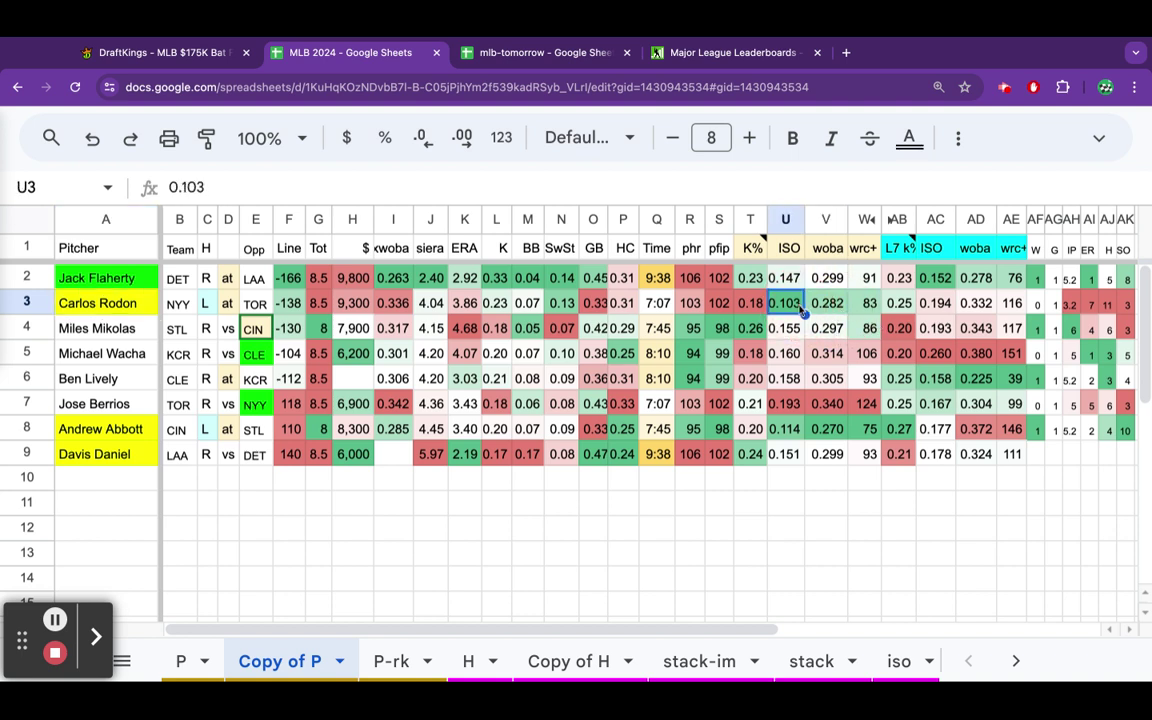
pyautogui.press('Right')
pyautogui.click(868, 309)
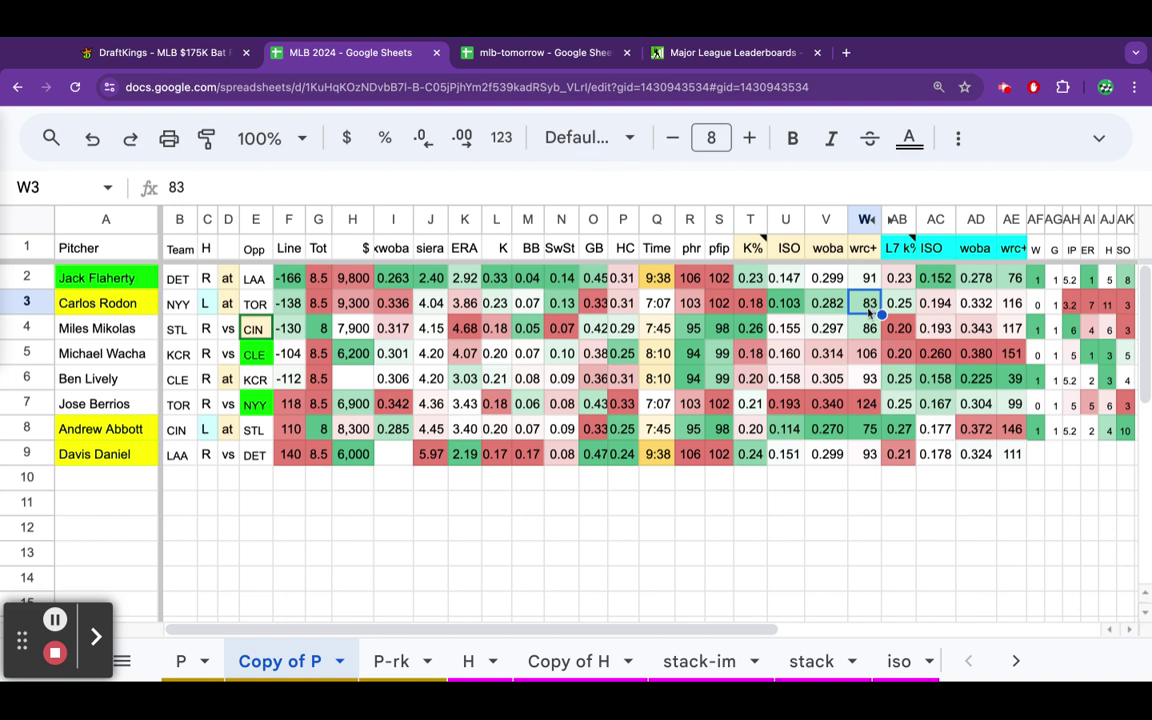
pyautogui.press('Left')
pyautogui.press('Left')
pyautogui.press('Left')
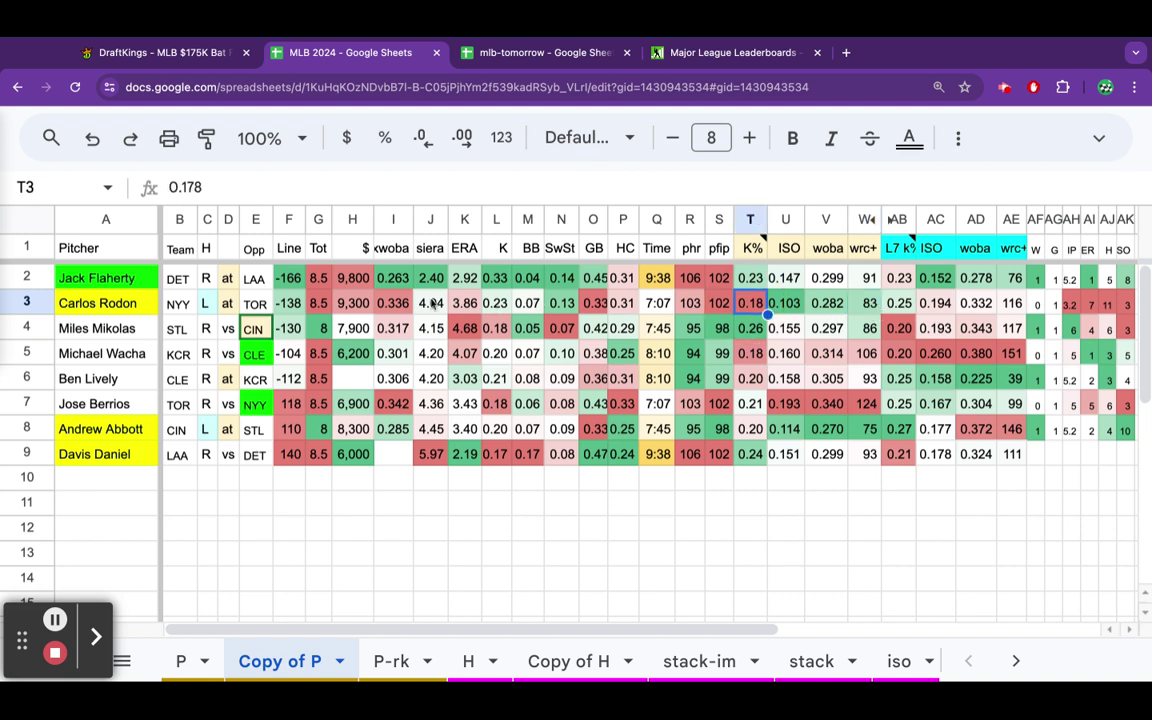
# - Examine Rodon's own K rate, siera and ERA in row 3, and reread his note in column AL
pyautogui.click(496, 303)
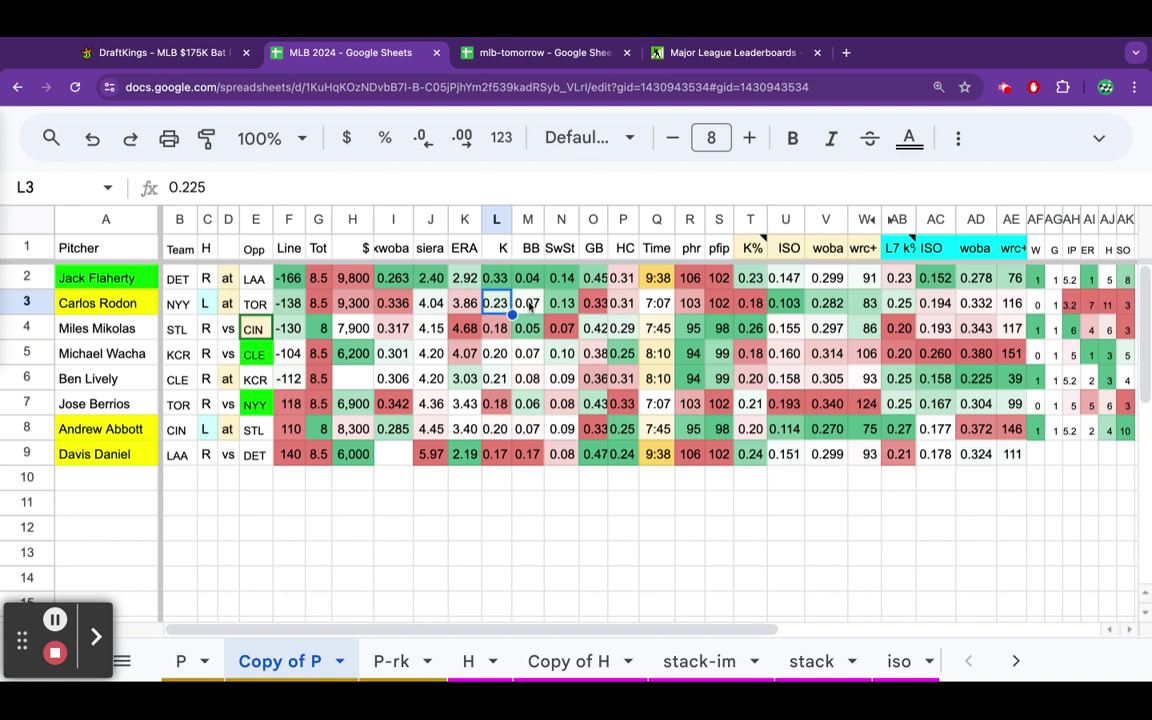
pyautogui.click(440, 311)
pyautogui.click(479, 311)
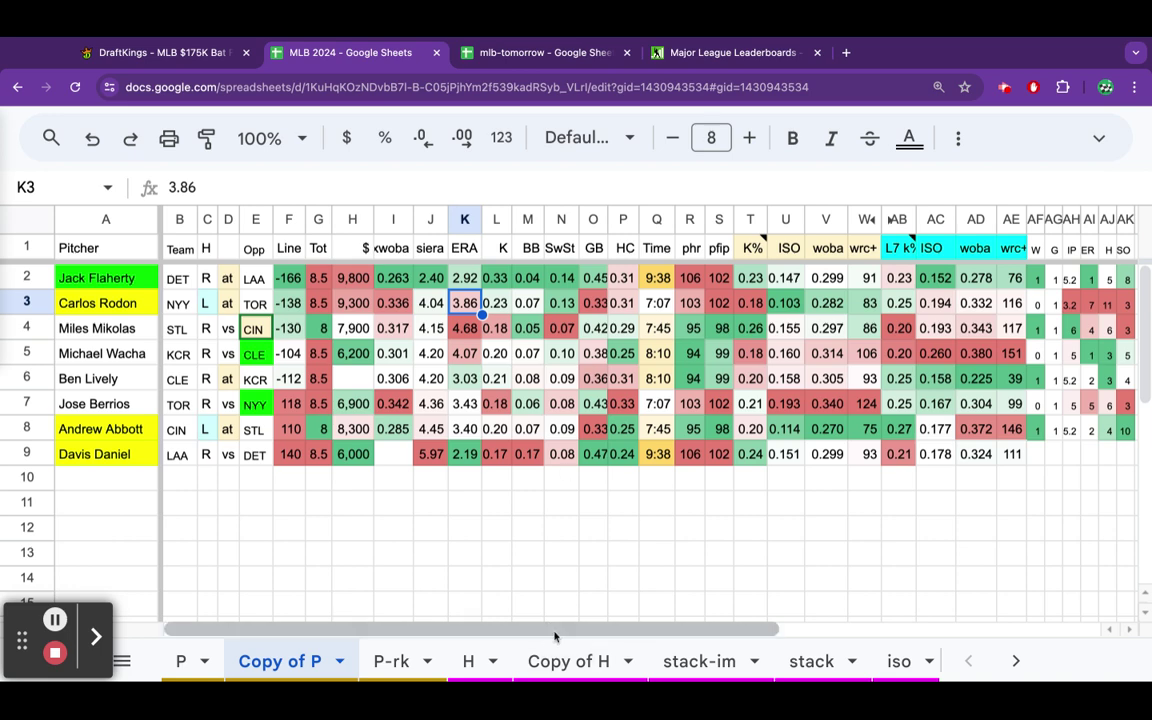
pyautogui.hscroll(10, 553, 633)
pyautogui.hscroll(1, 555, 633)
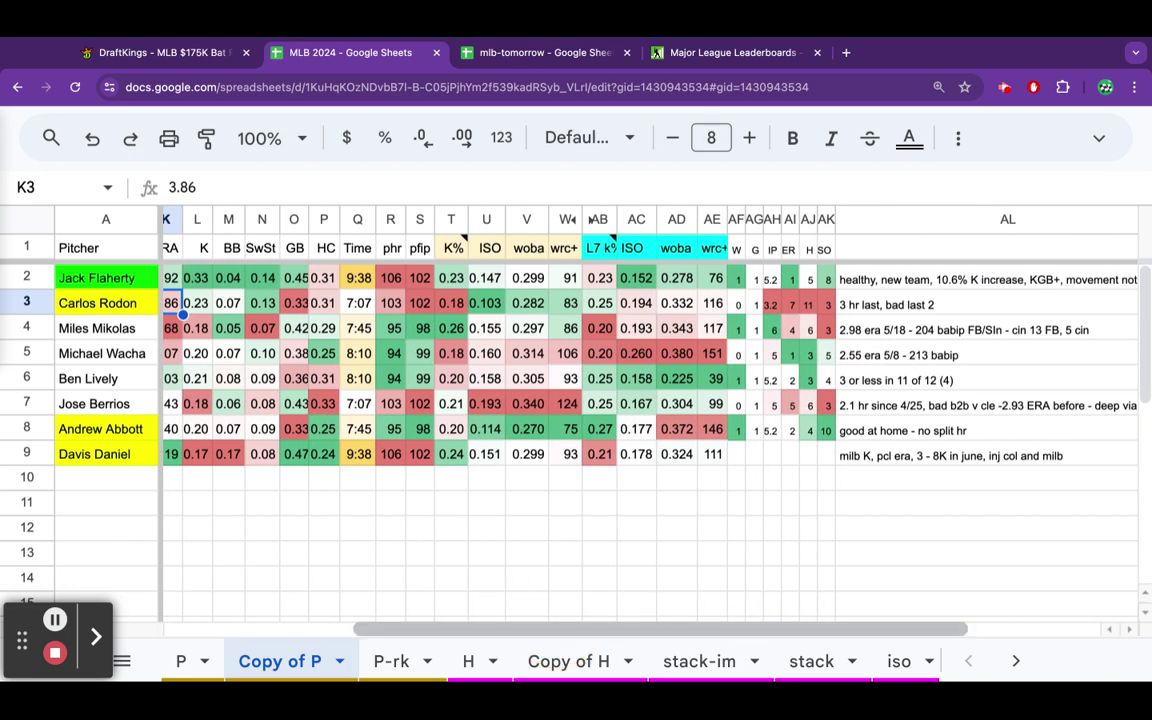
pyautogui.hscroll(-5, 746, 625)
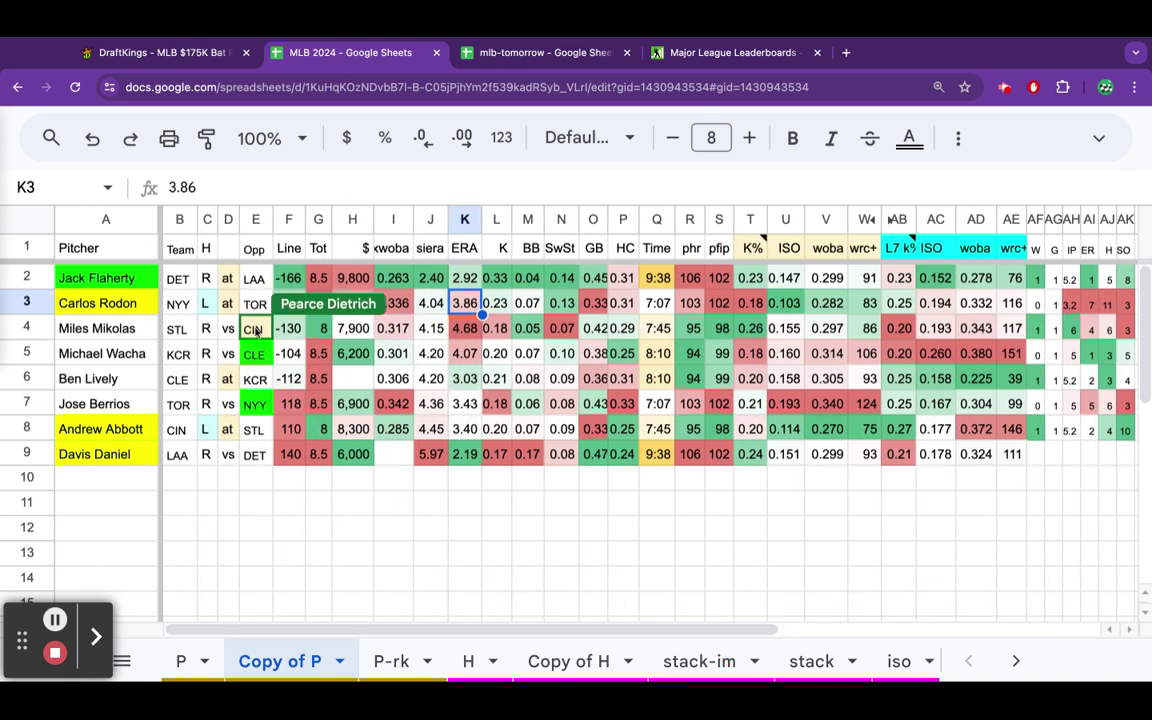
# - Review Miles Mikolas's salary, ERA and K rate in row 4, along with his opponent's K%
pyautogui.click(355, 330)
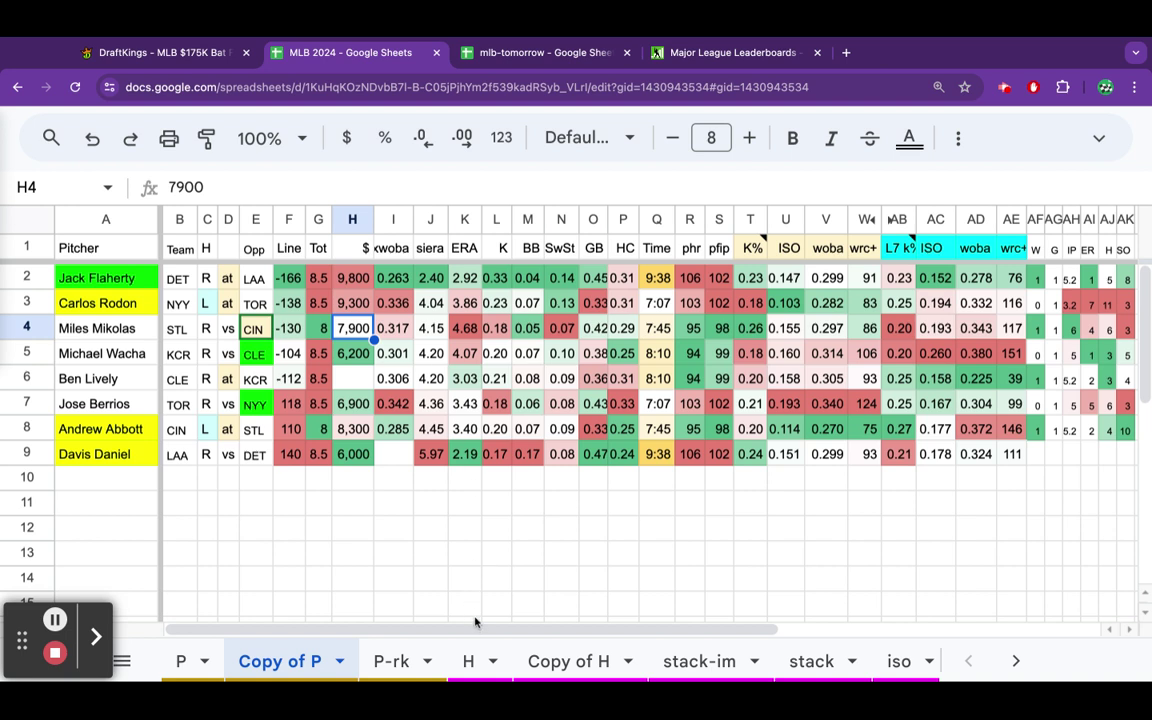
pyautogui.click(460, 333)
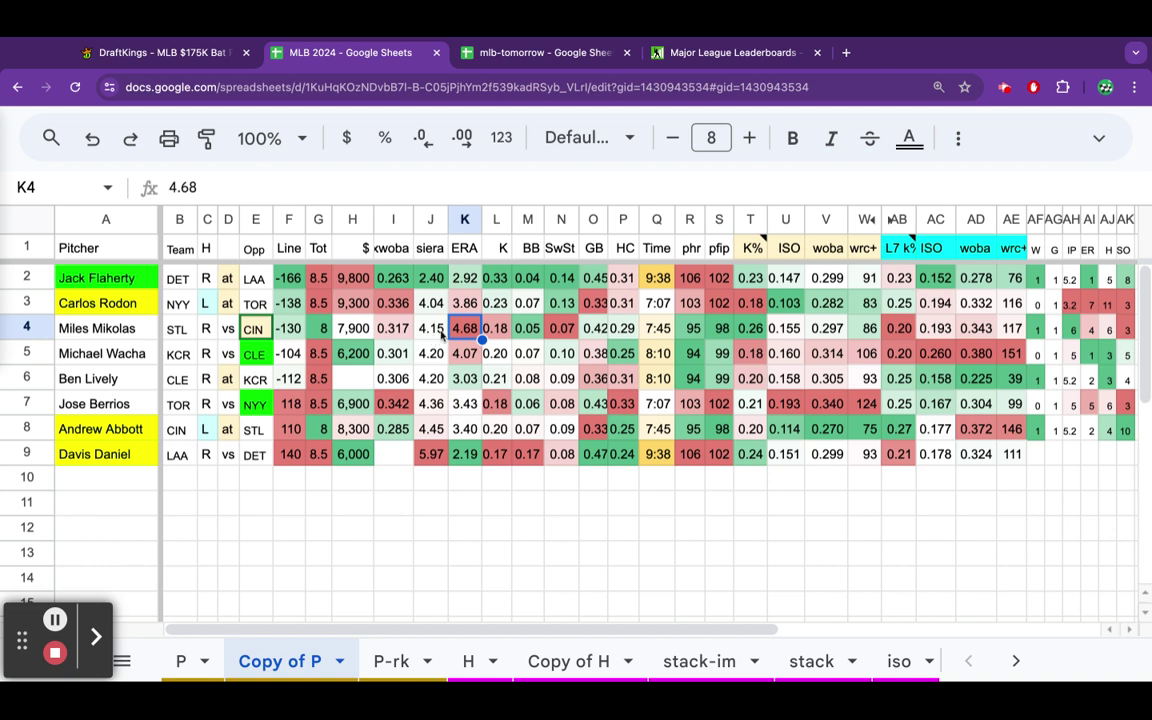
pyautogui.click(500, 332)
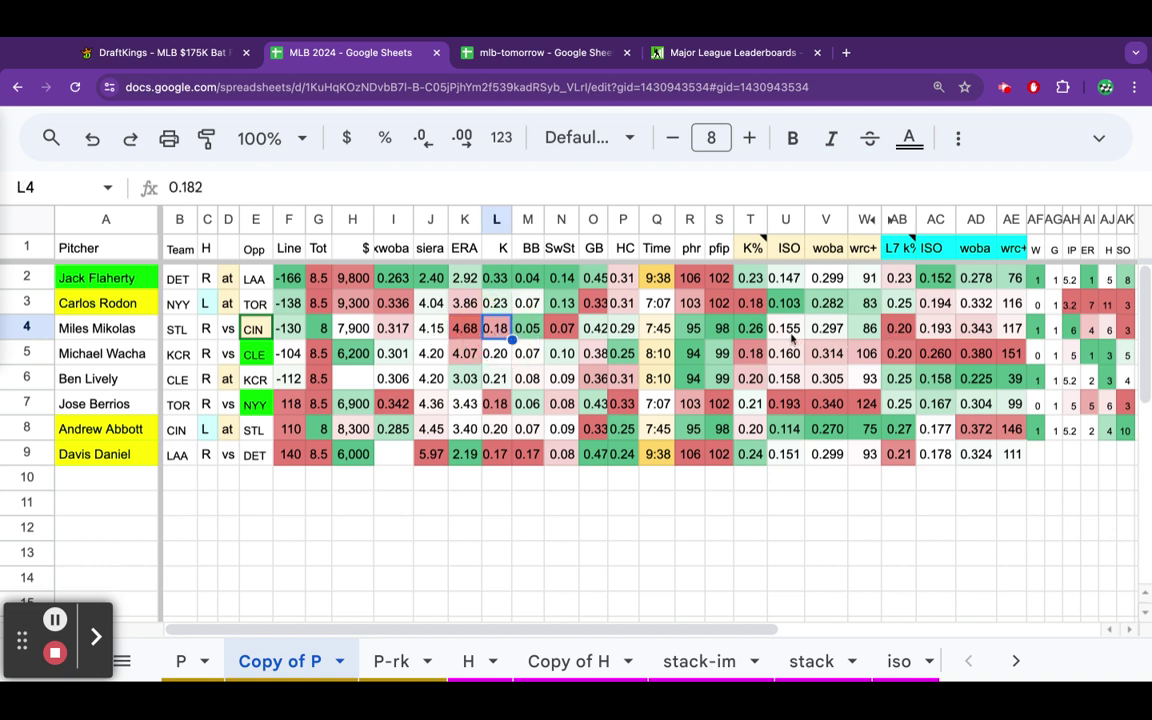
pyautogui.click(762, 332)
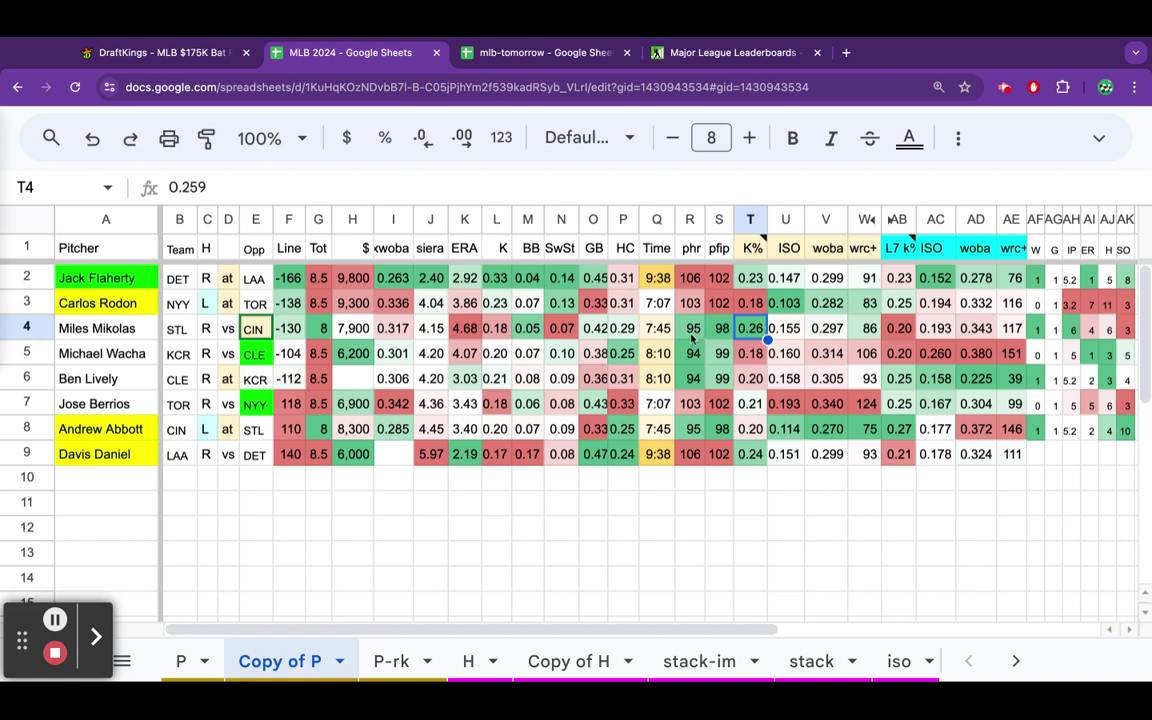
# - Check Miles Mikolas's GB rate in row 4 and read his note in column AL
pyautogui.click(598, 330)
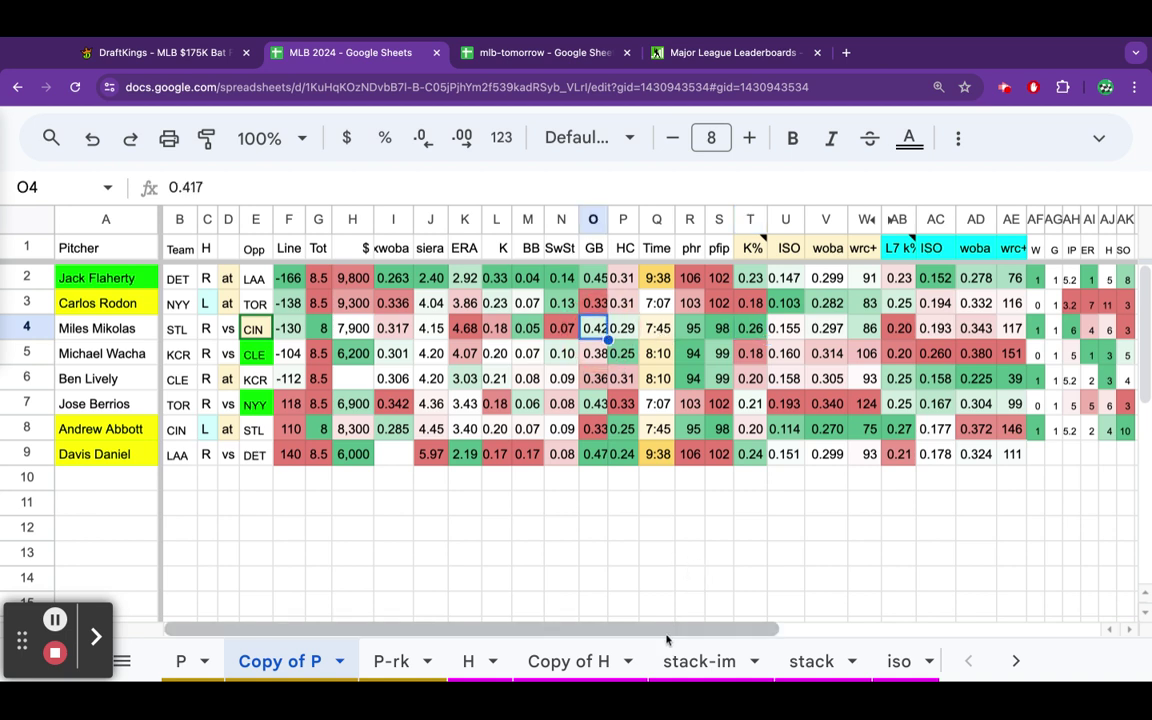
pyautogui.hscroll(10, 667, 636)
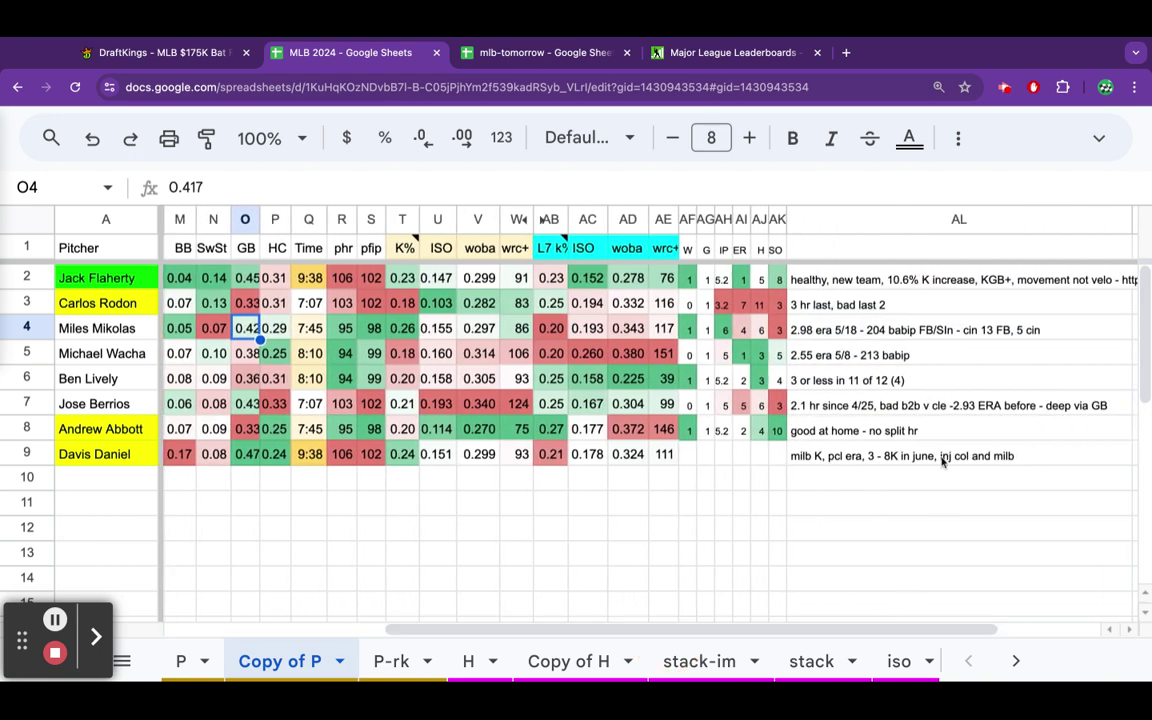
pyautogui.click(699, 628)
pyautogui.hscroll(-10, 699, 630)
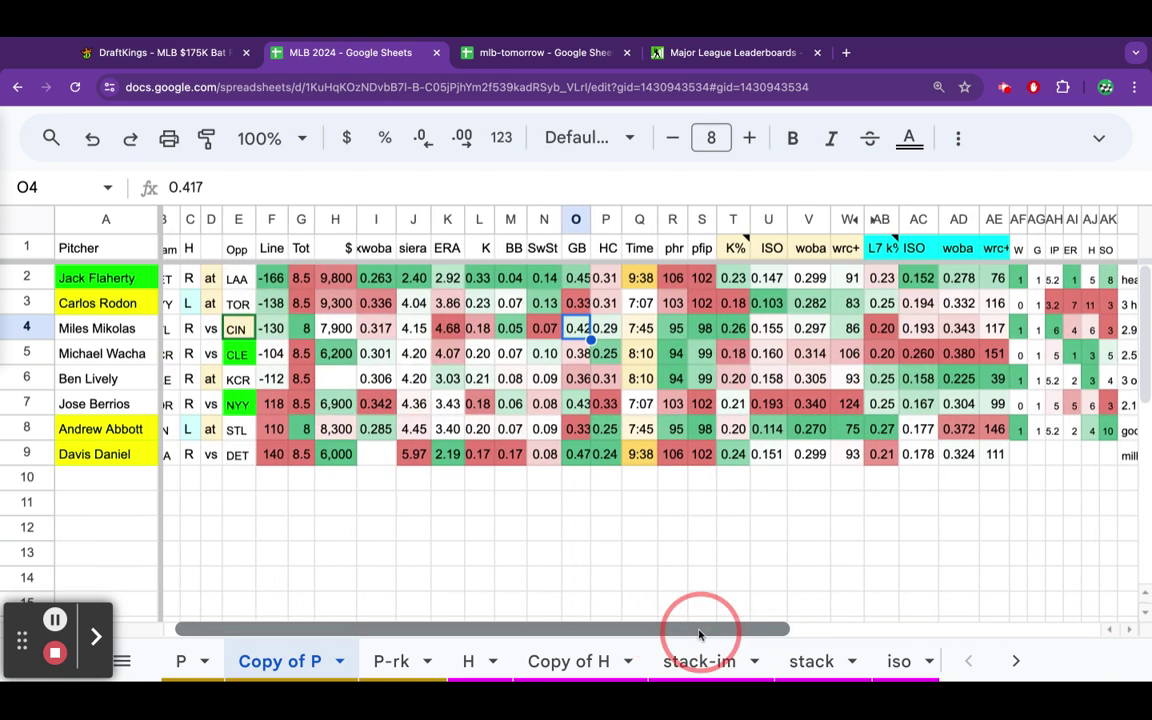
pyautogui.hscroll(3, 699, 634)
pyautogui.hscroll(-4, 699, 634)
pyautogui.hscroll(6, 699, 630)
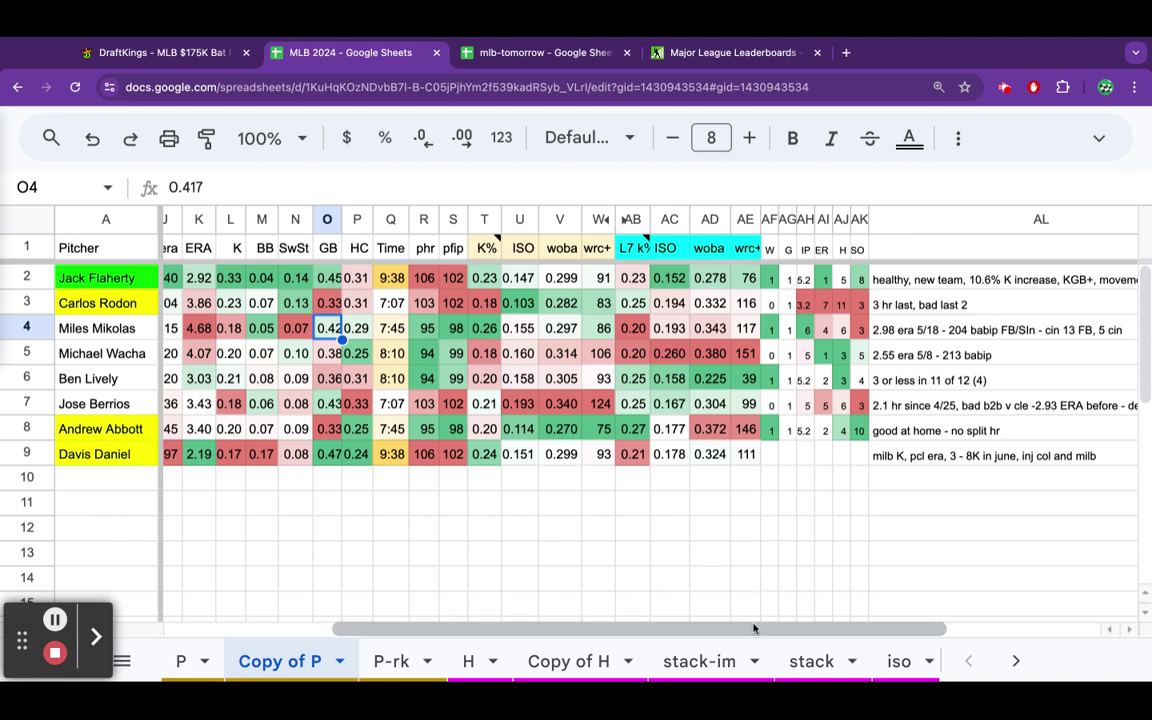
pyautogui.hscroll(-5, 753, 628)
pyautogui.moveTo(753, 628); pyautogui.dragTo(750, 628)
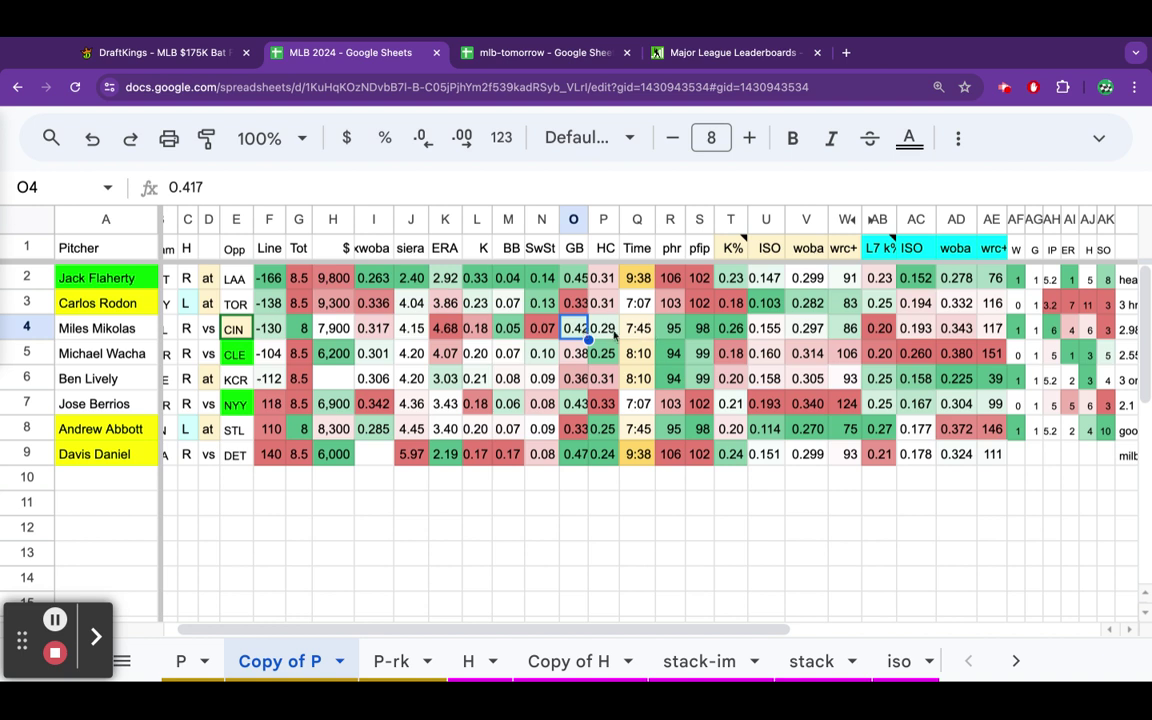
# - Check Mikolas's HC rate and reread the pitcher notes in column AL
pyautogui.click(609, 333)
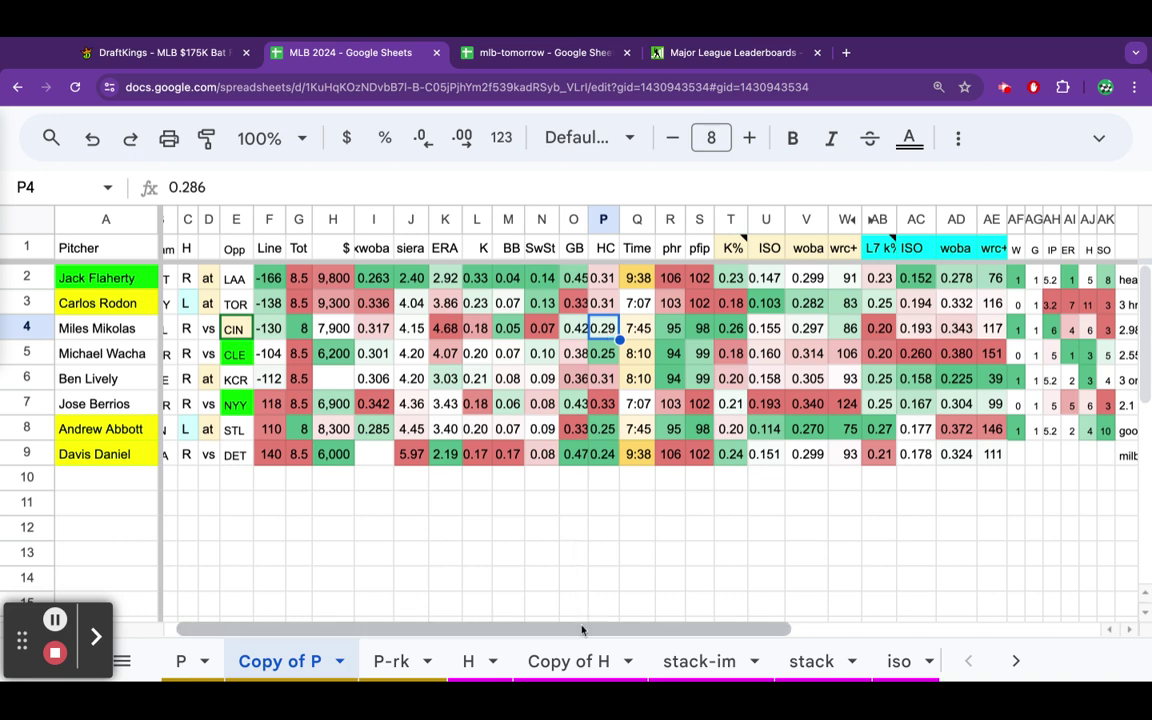
pyautogui.hscroll(10, 582, 631)
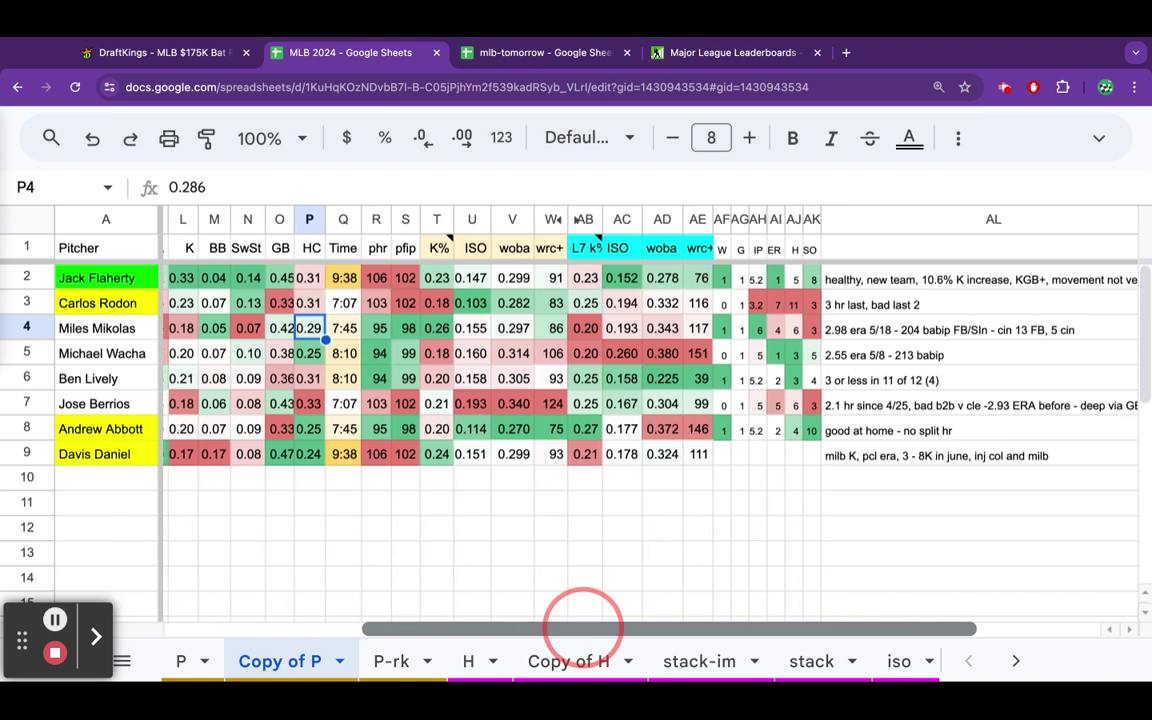
pyautogui.hscroll(-10, 582, 625)
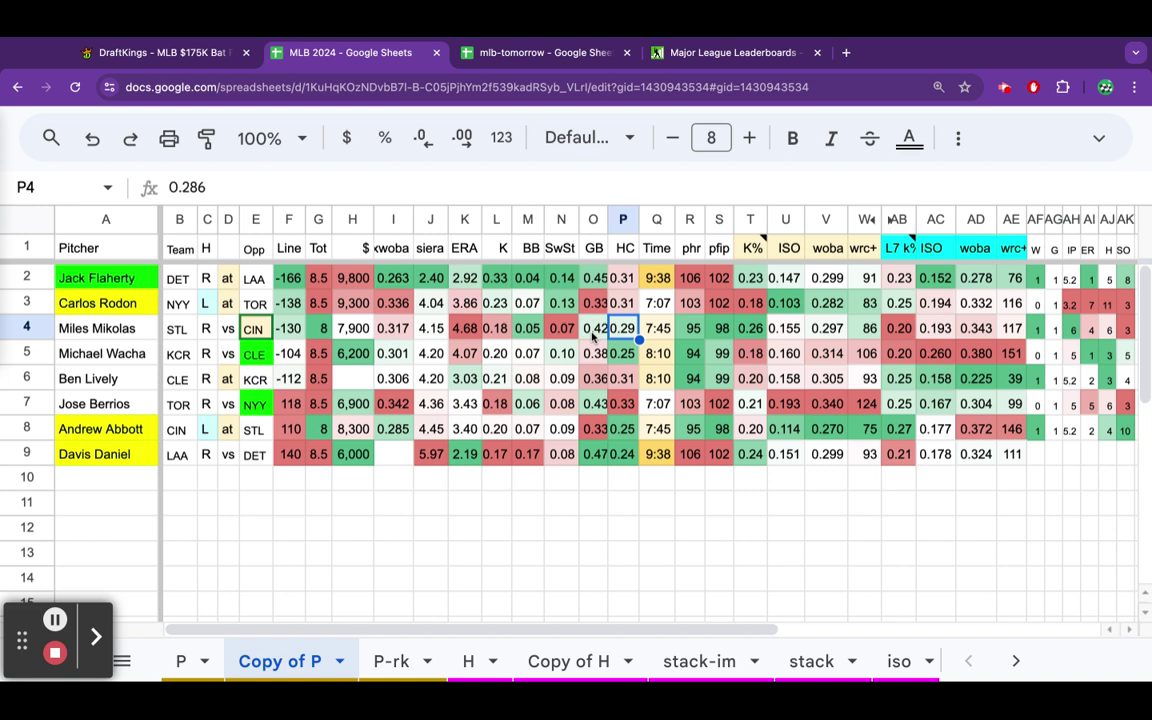
# - Review Michael Wacha's opponent in row 5, checking that team's season K%, ISO, woba and wrc+
pyautogui.moveTo(250, 336)
pyautogui.click(258, 353)
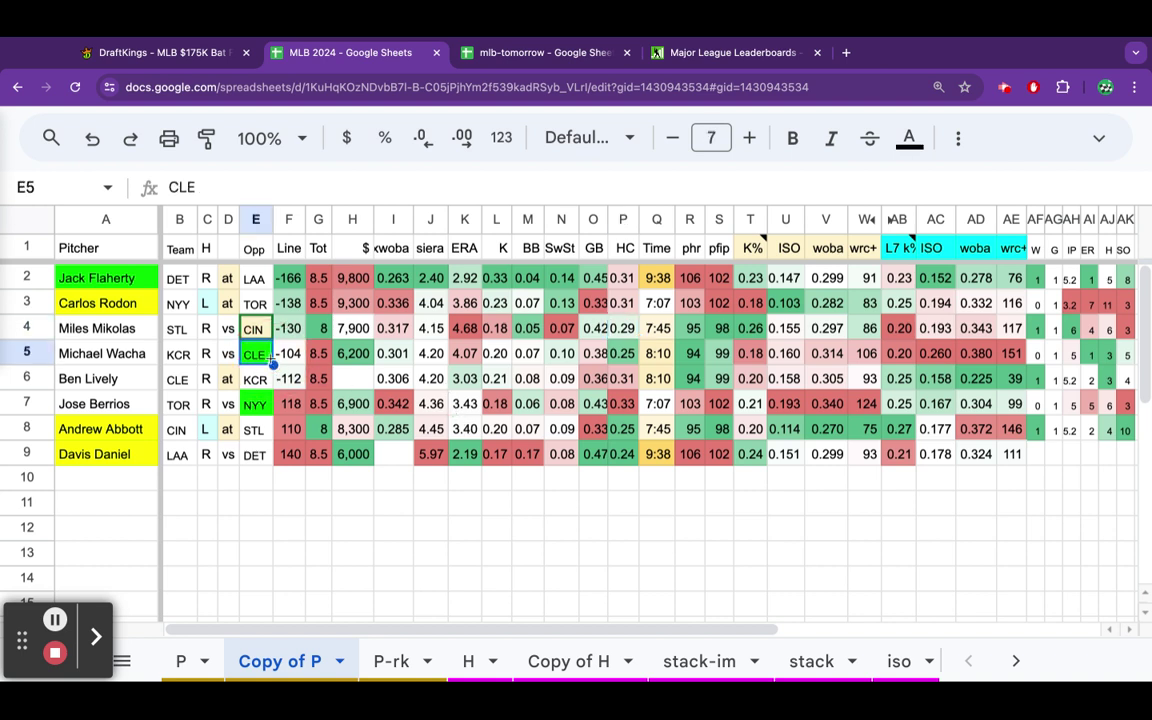
pyautogui.click(750, 354)
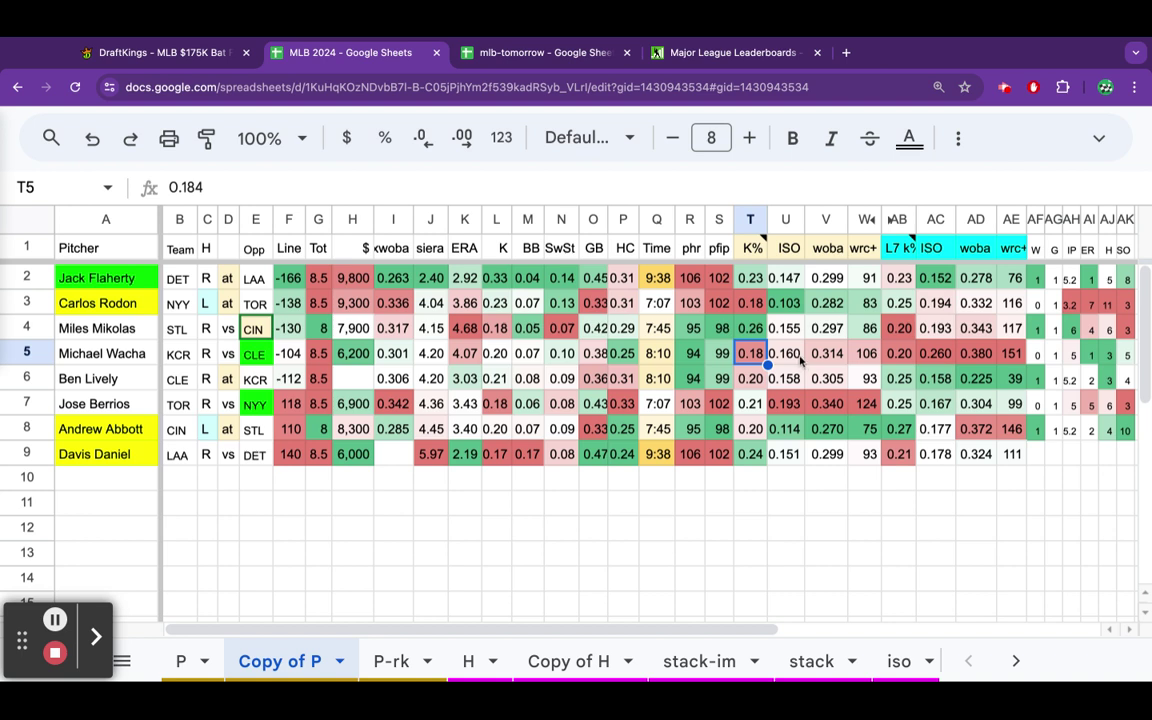
pyautogui.click(797, 358)
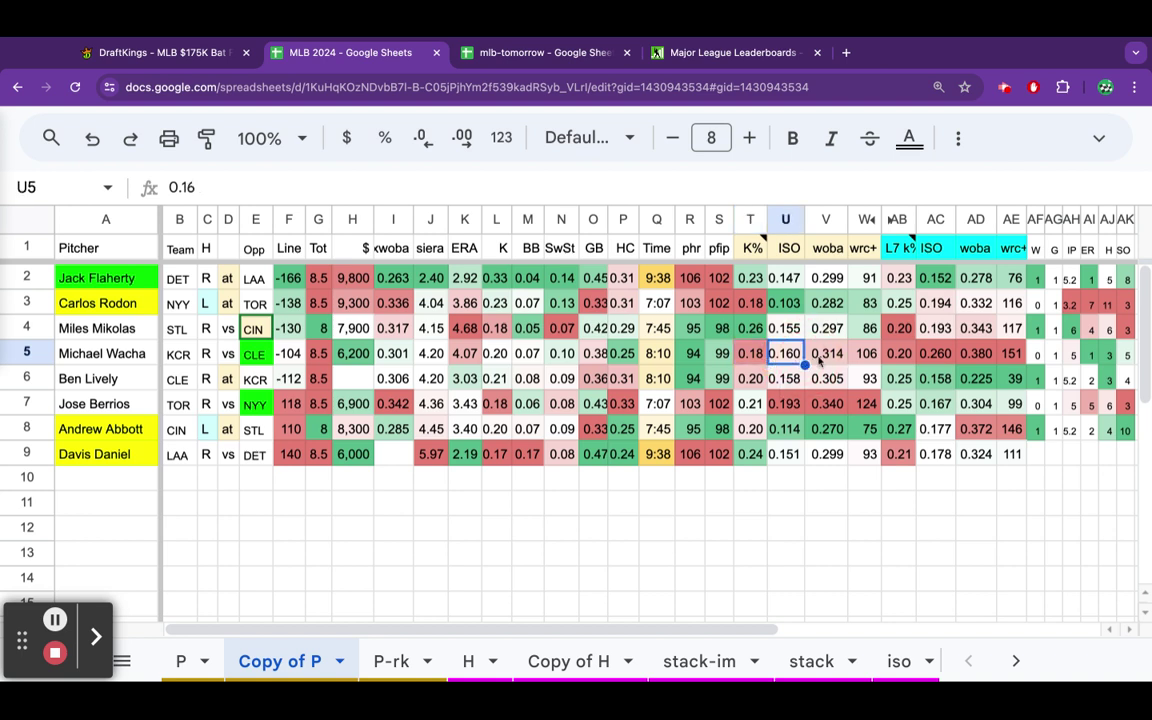
pyautogui.click(822, 362)
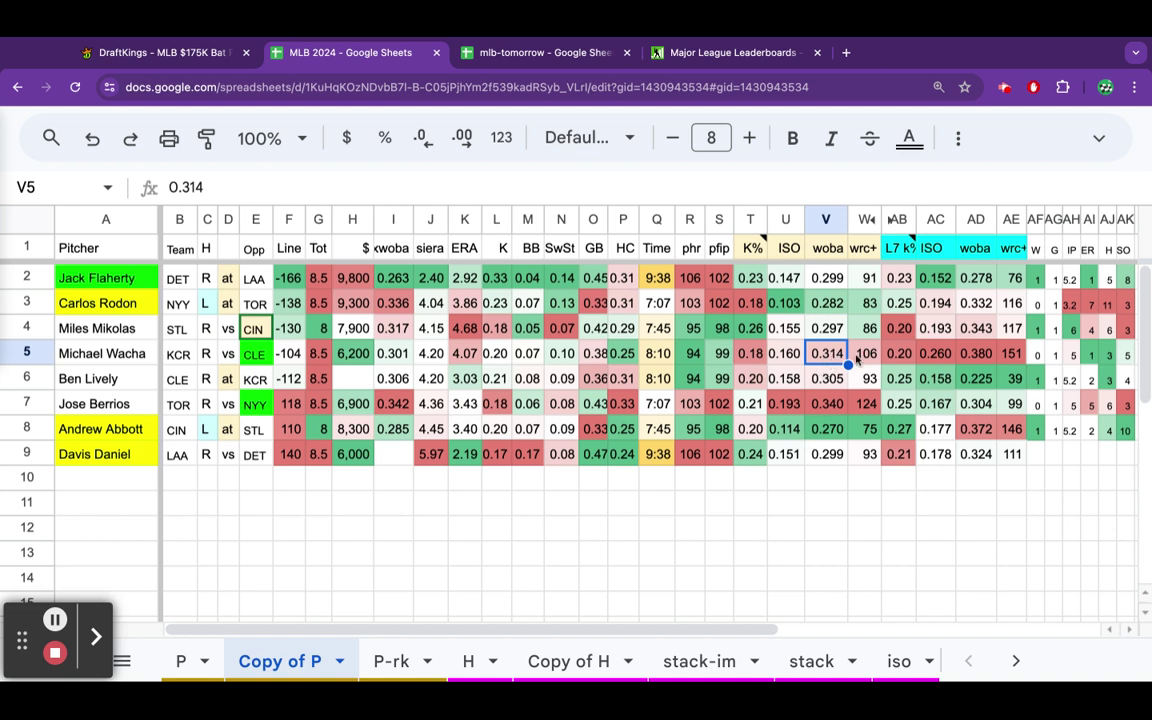
pyautogui.press('Right')
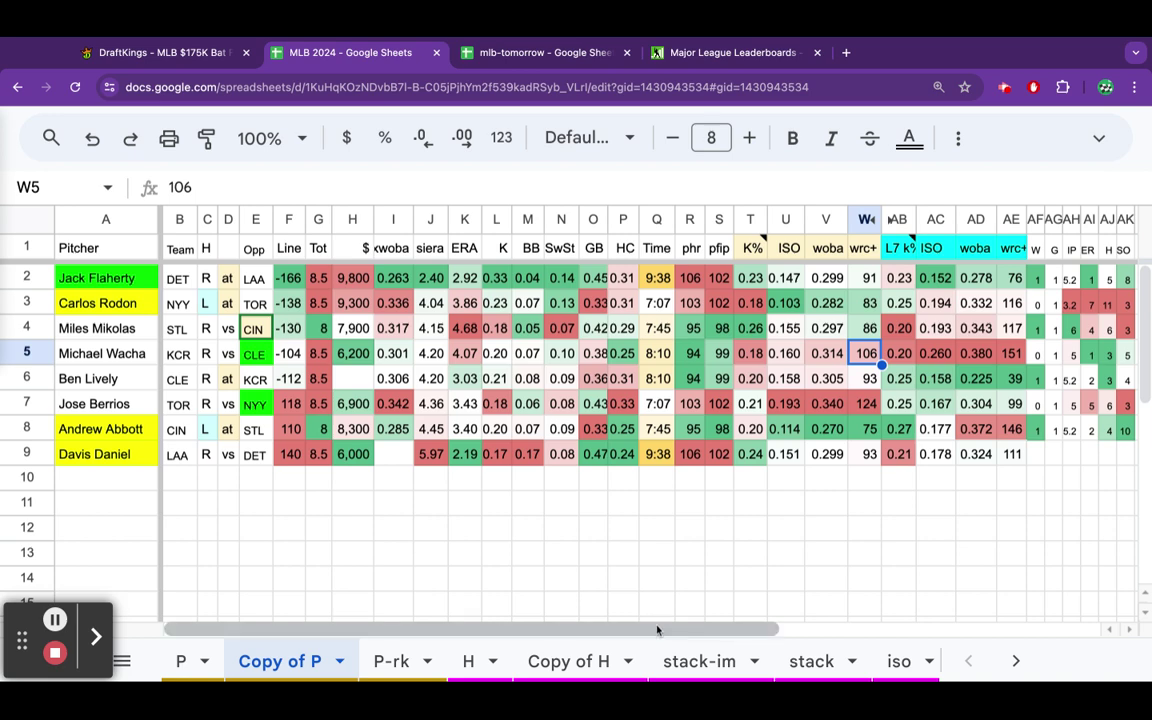
# - Read Wacha's note in column AL and check his GB rate
pyautogui.hscroll(5, 657, 629)
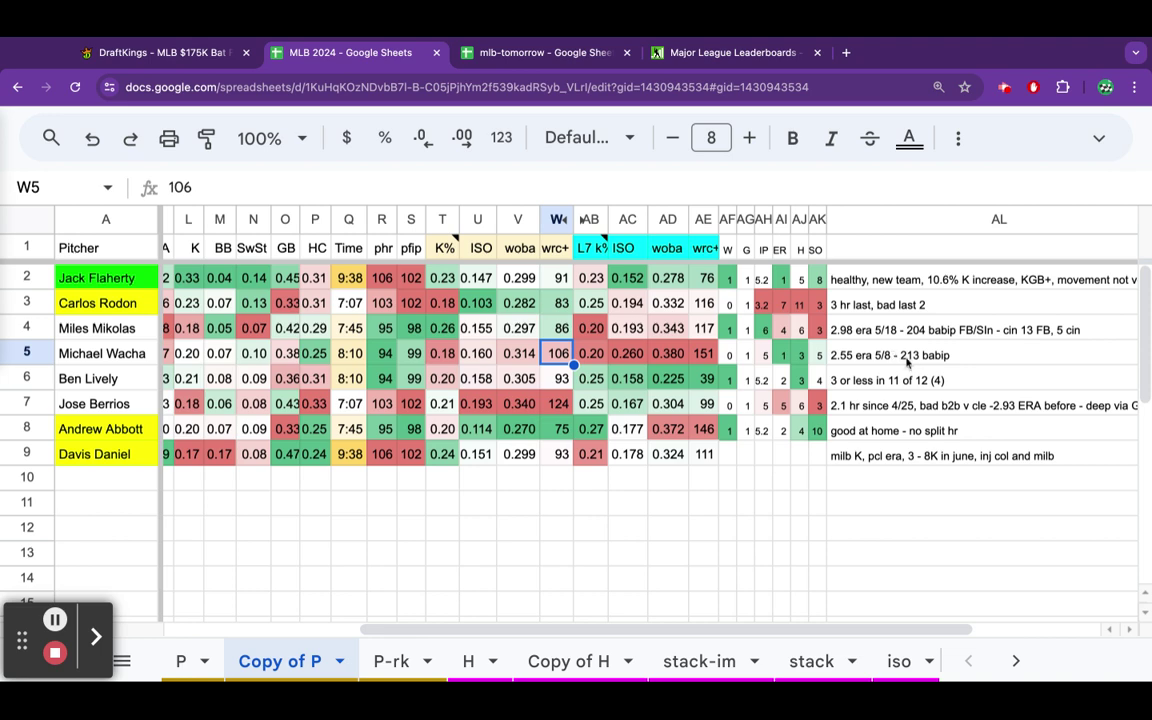
pyautogui.moveTo(709, 629); pyautogui.dragTo(506, 630)
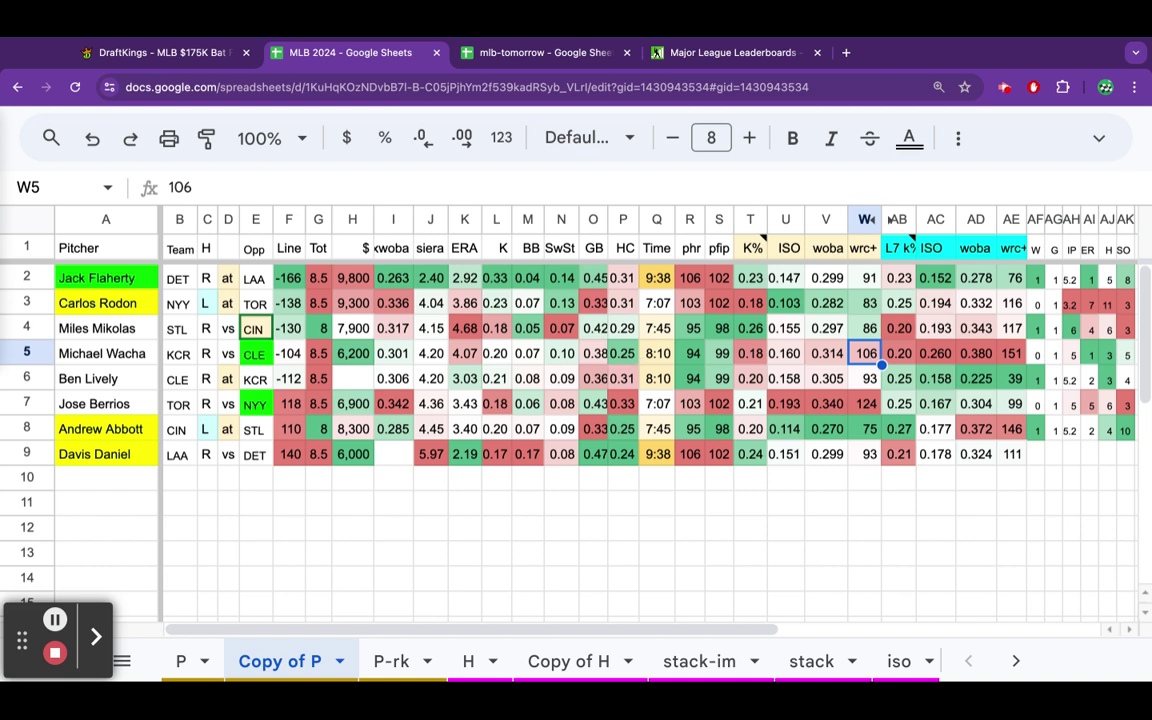
pyautogui.click(604, 354)
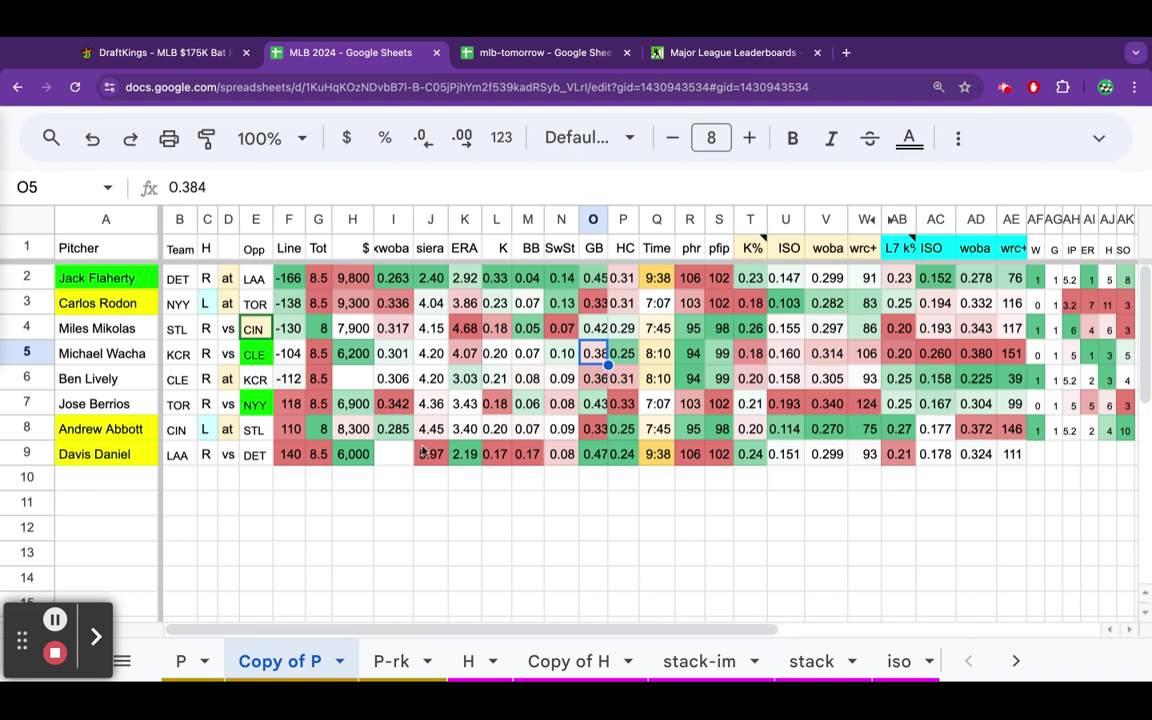
# - Examine the L7 ISO, woba and wrc+ of Wacha's opponent CLE, along with his own K and SwSt rates
pyautogui.click(262, 356)
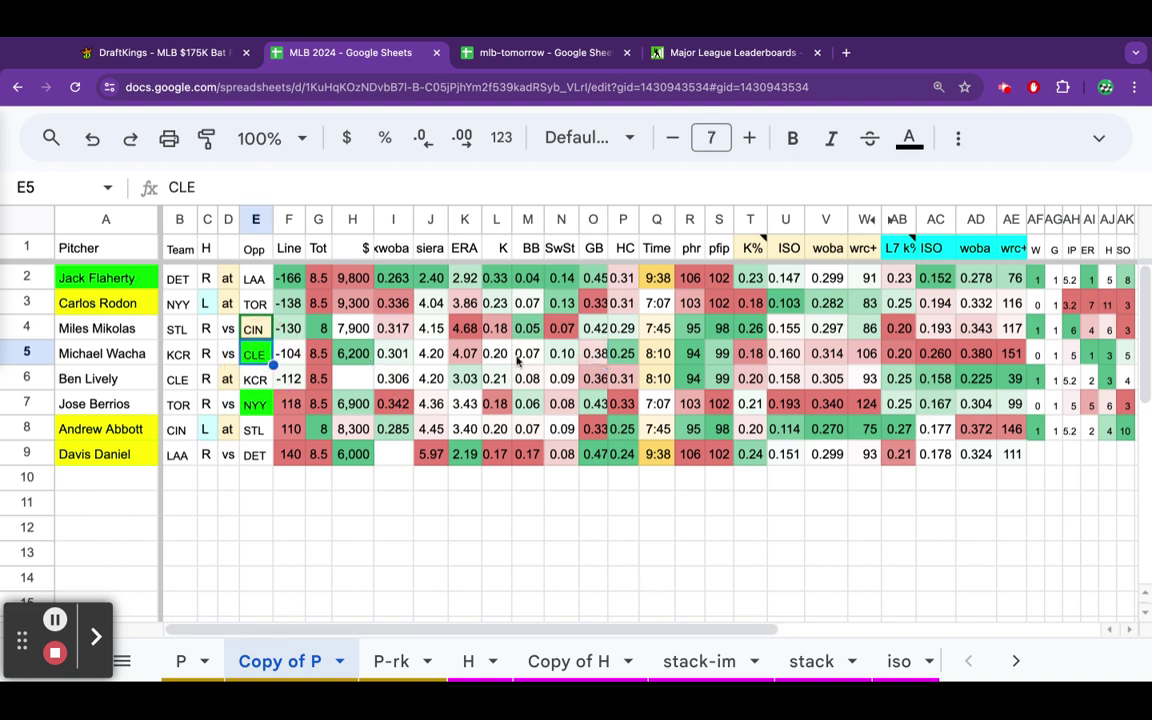
pyautogui.click(898, 353)
pyautogui.click(955, 356)
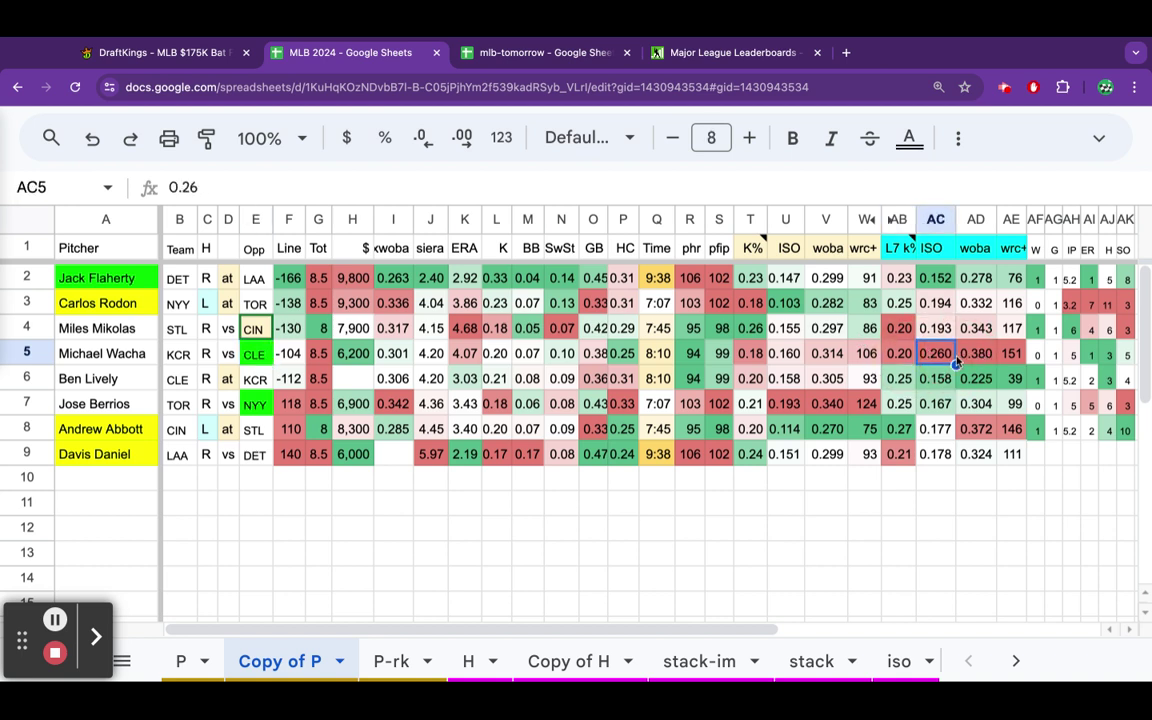
pyautogui.click(976, 357)
pyautogui.click(1012, 357)
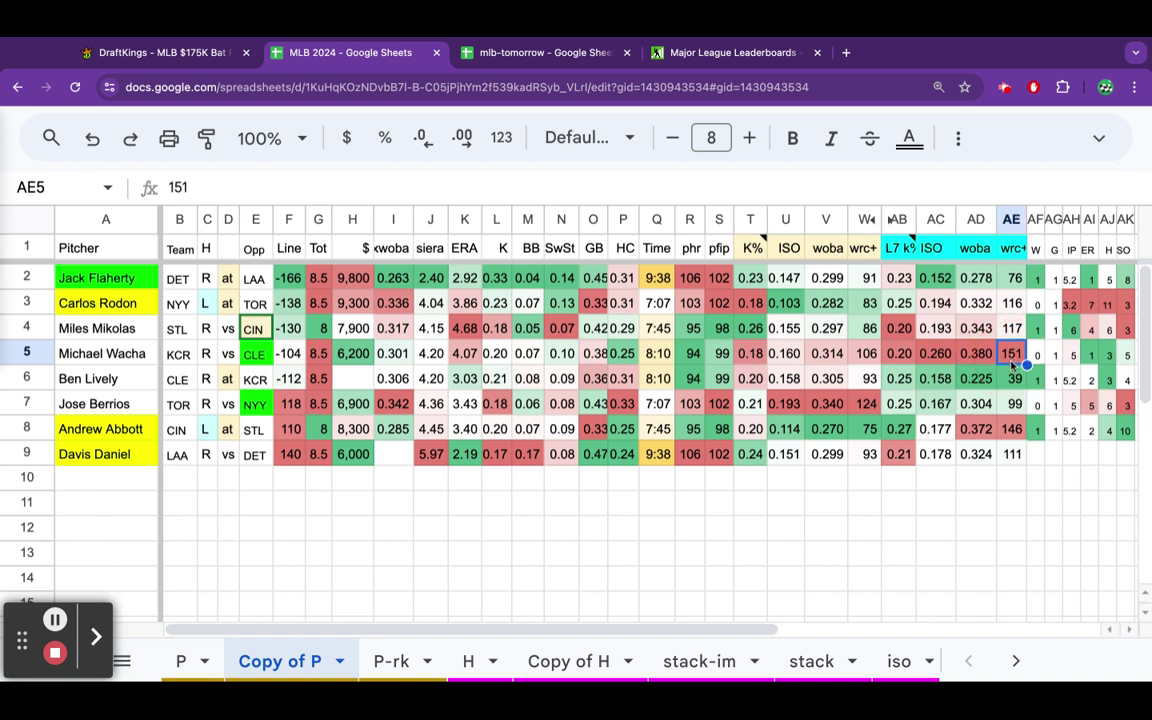
pyautogui.click(495, 356)
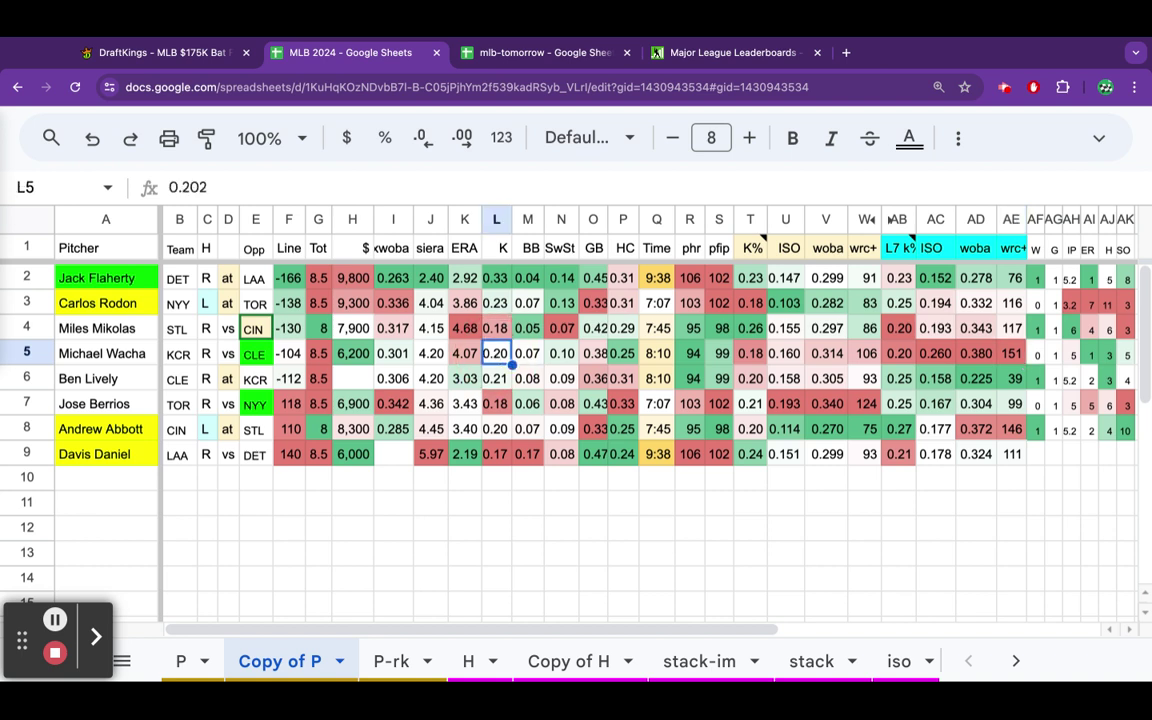
pyautogui.click(563, 358)
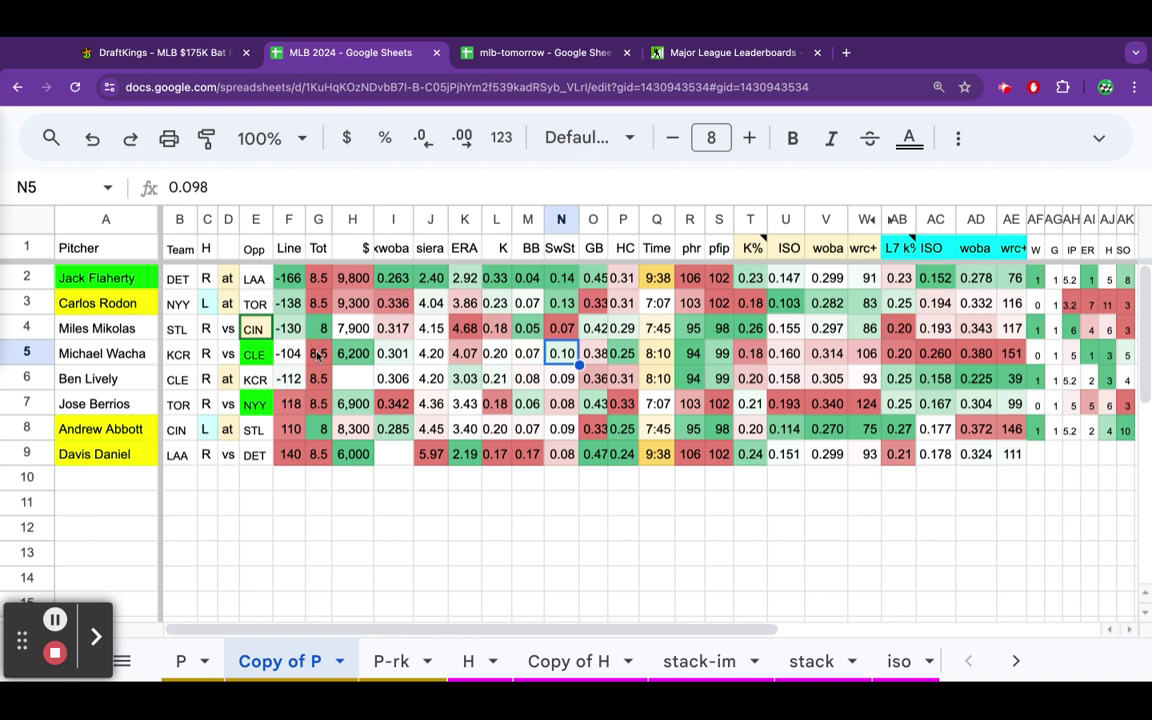
# - Review Ben Lively's ERA, K, BB and GB values in row 6
pyautogui.click(462, 378)
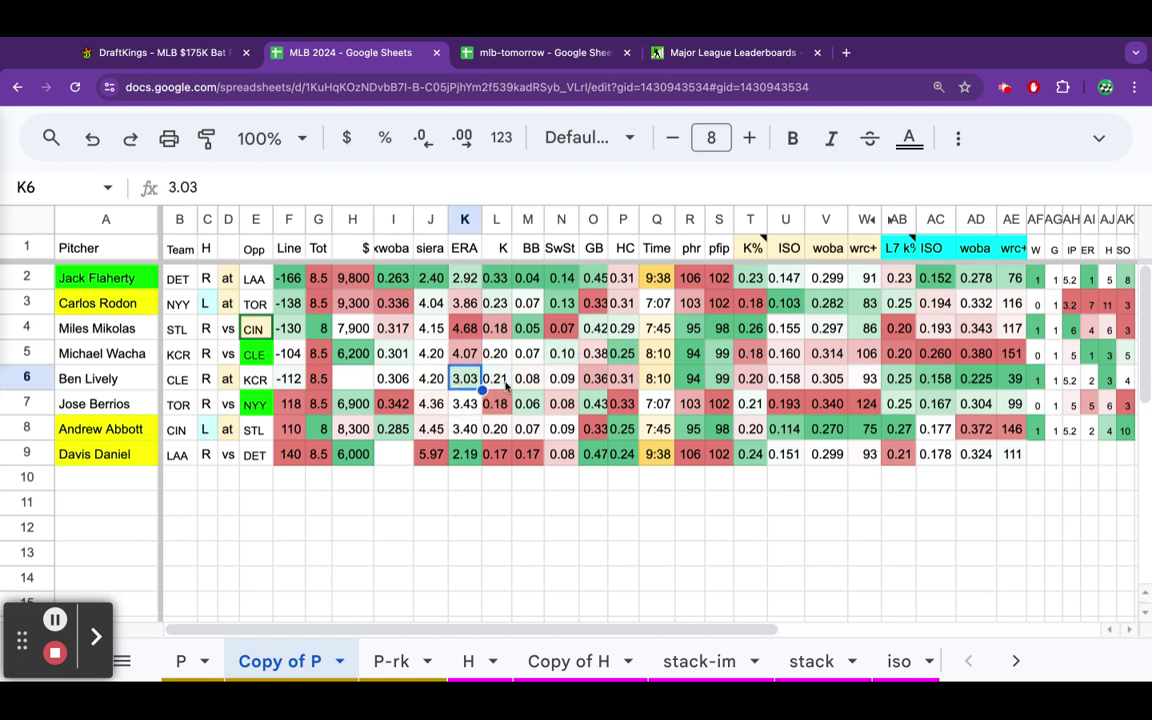
pyautogui.click(501, 381)
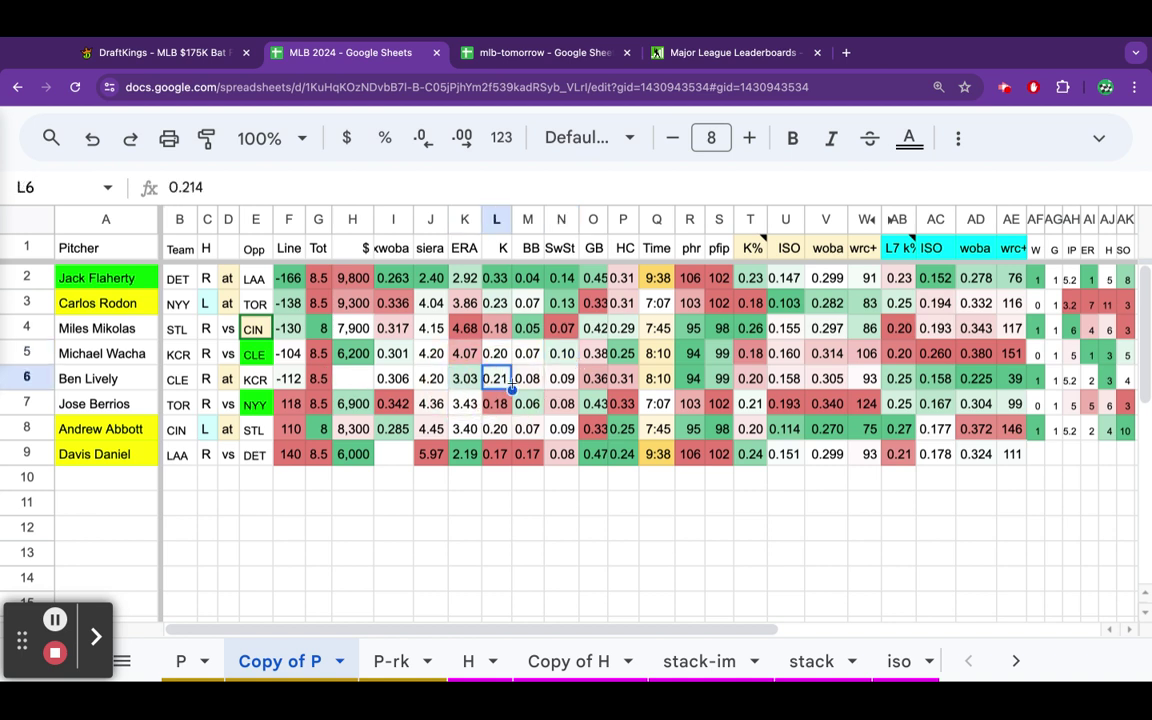
pyautogui.click(531, 382)
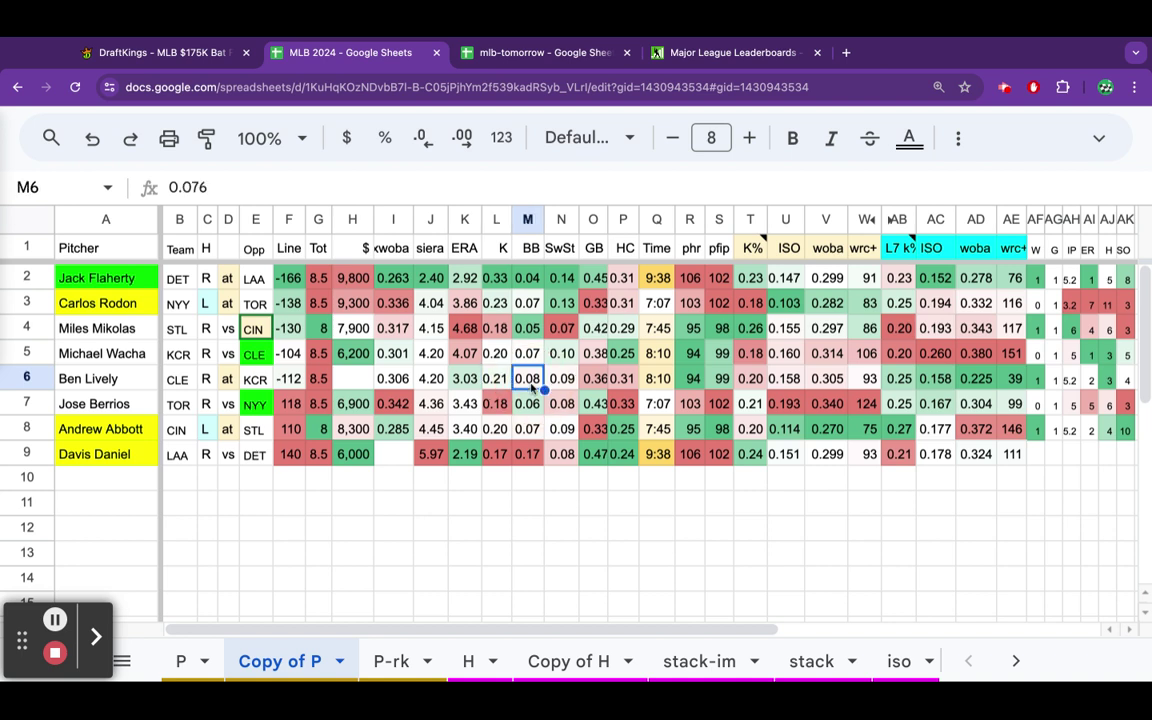
pyautogui.click(602, 384)
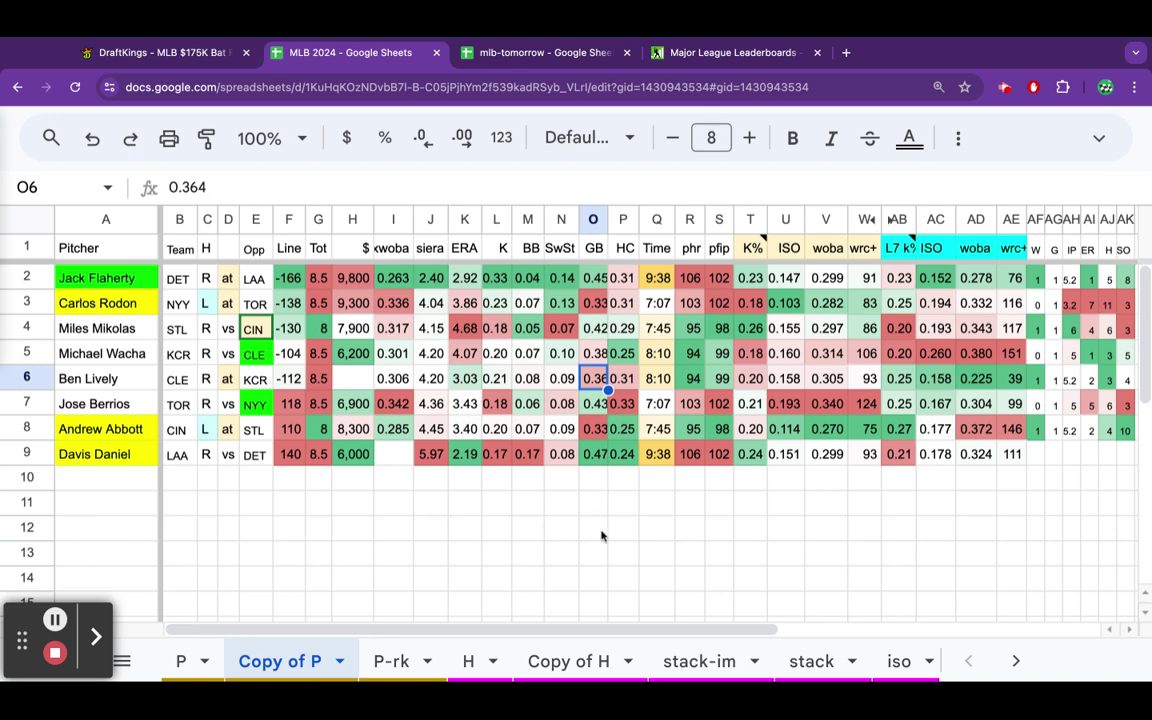
# - Check the opponent's season ISO in Lively's row, plus its L7 K%, woba and wrc+
pyautogui.moveTo(606, 629); pyautogui.dragTo(709, 629)
pyautogui.click(709, 629)
pyautogui.click(800, 381)
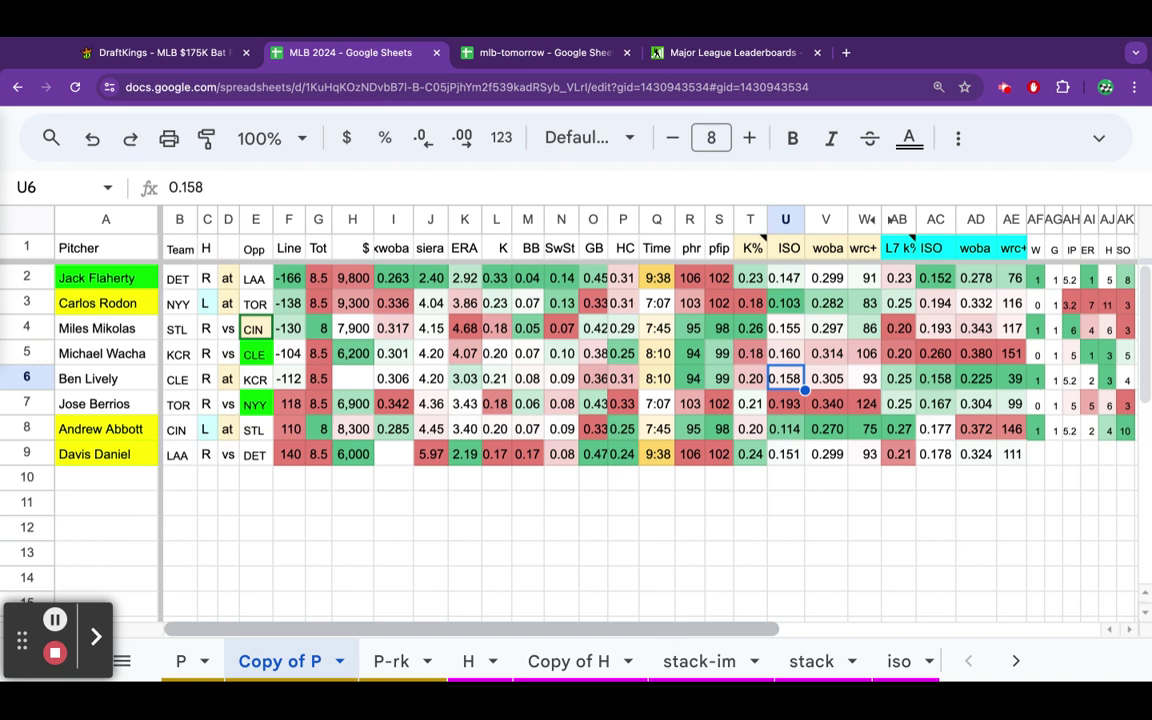
pyautogui.moveTo(663, 625); pyautogui.dragTo(812, 625)
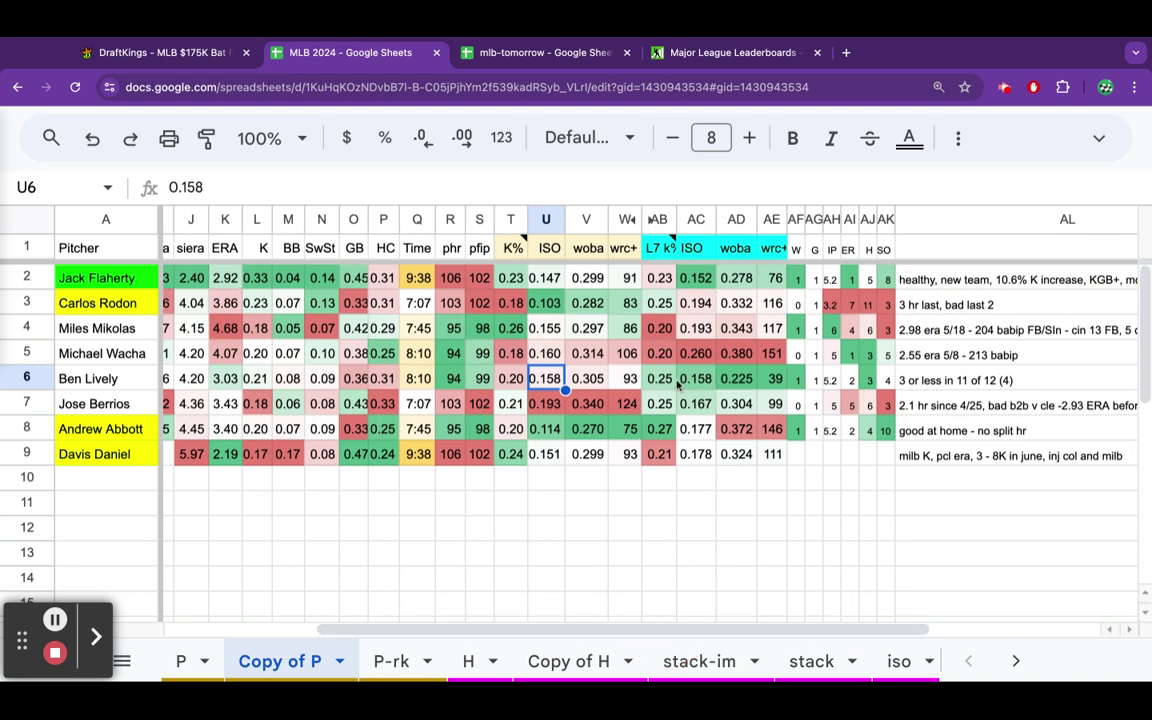
pyautogui.click(659, 378)
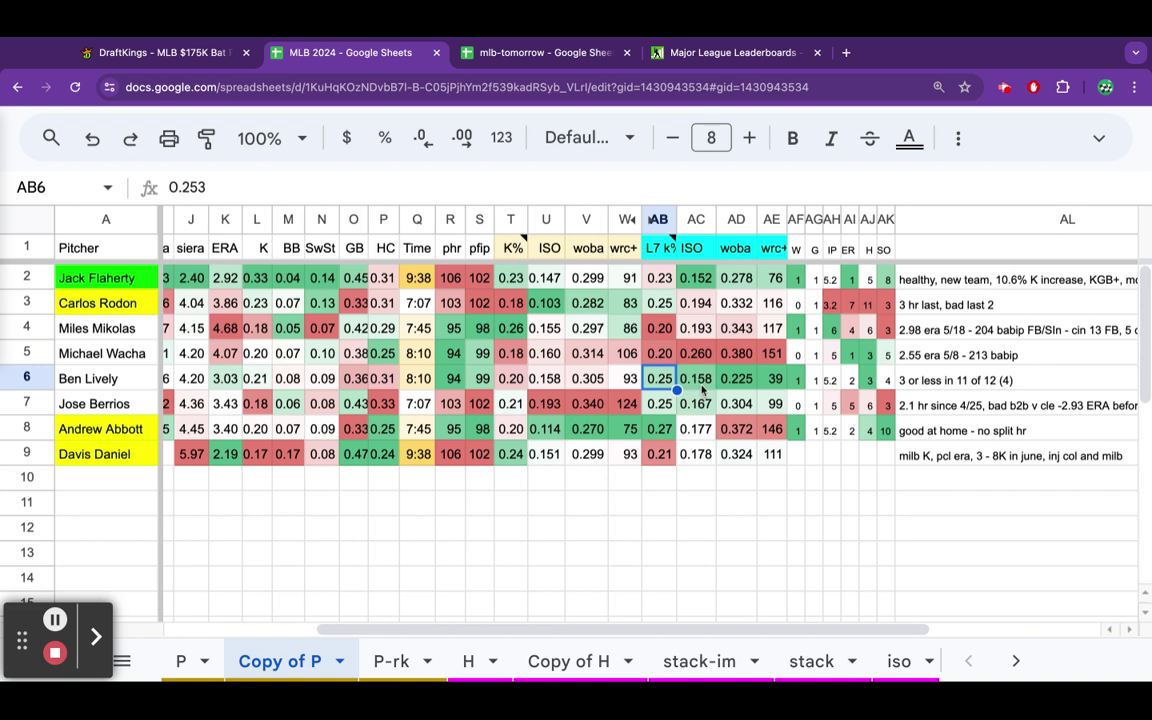
pyautogui.click(737, 384)
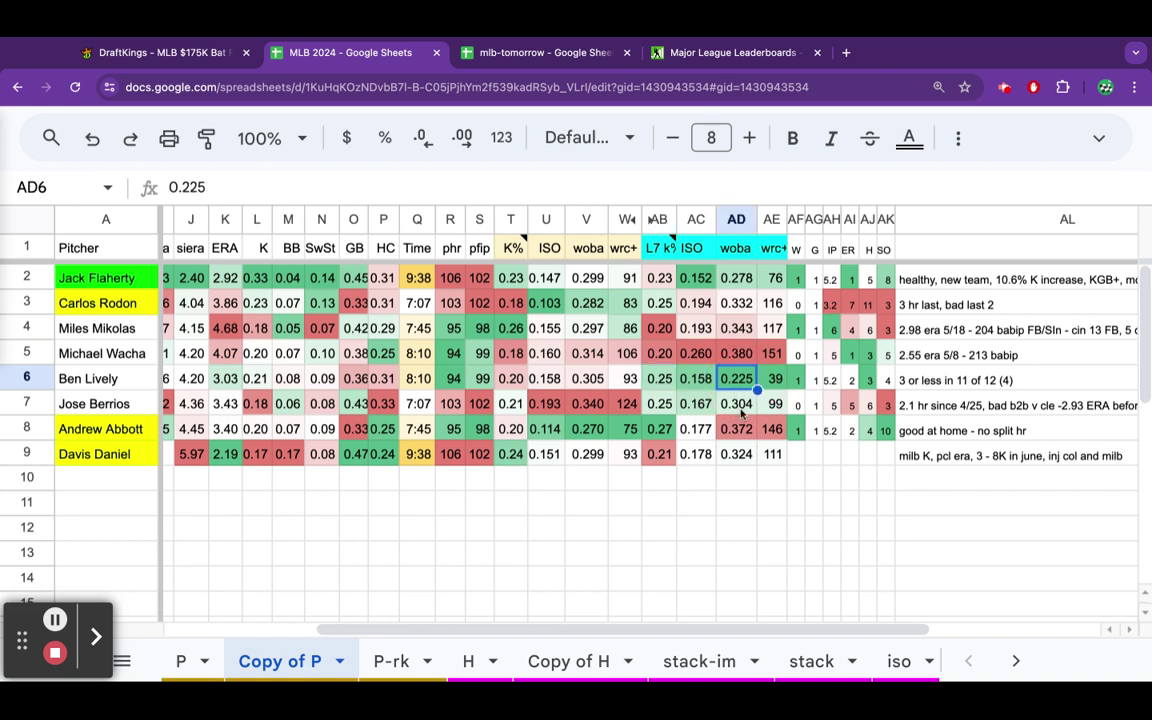
pyautogui.click(772, 385)
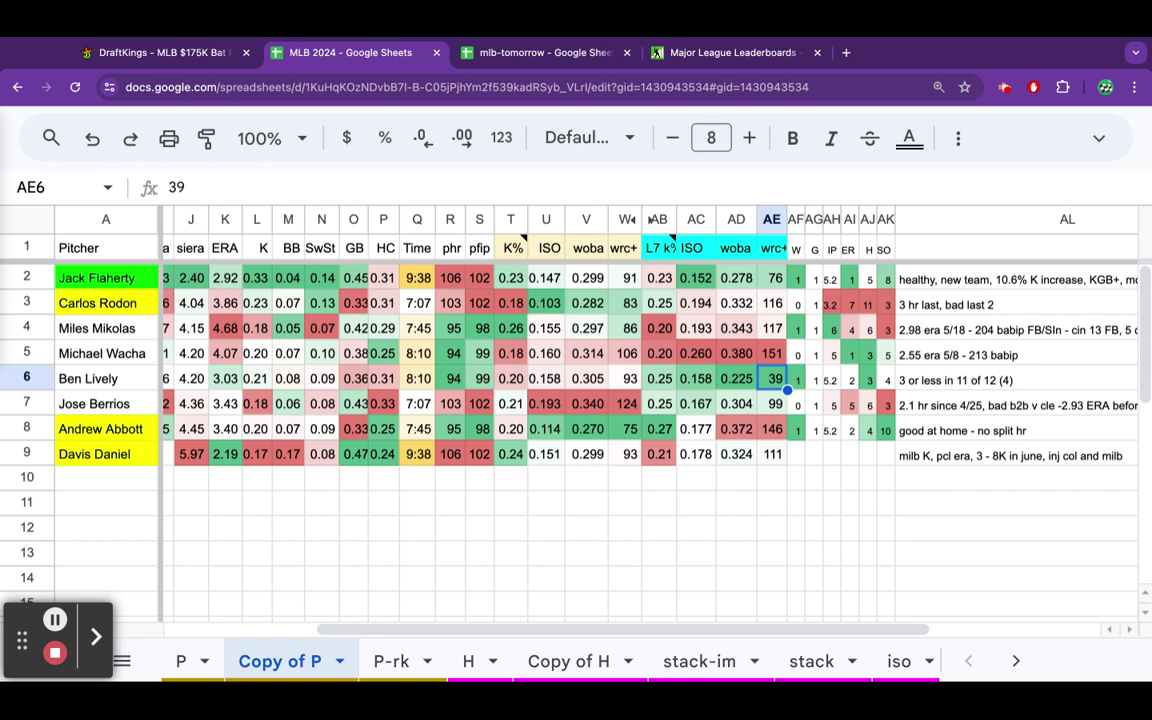
# - Check Lively's SO, IP, ER and H figures in columns AH to AK, and switch to the DraftKings contest page
pyautogui.click(885, 380)
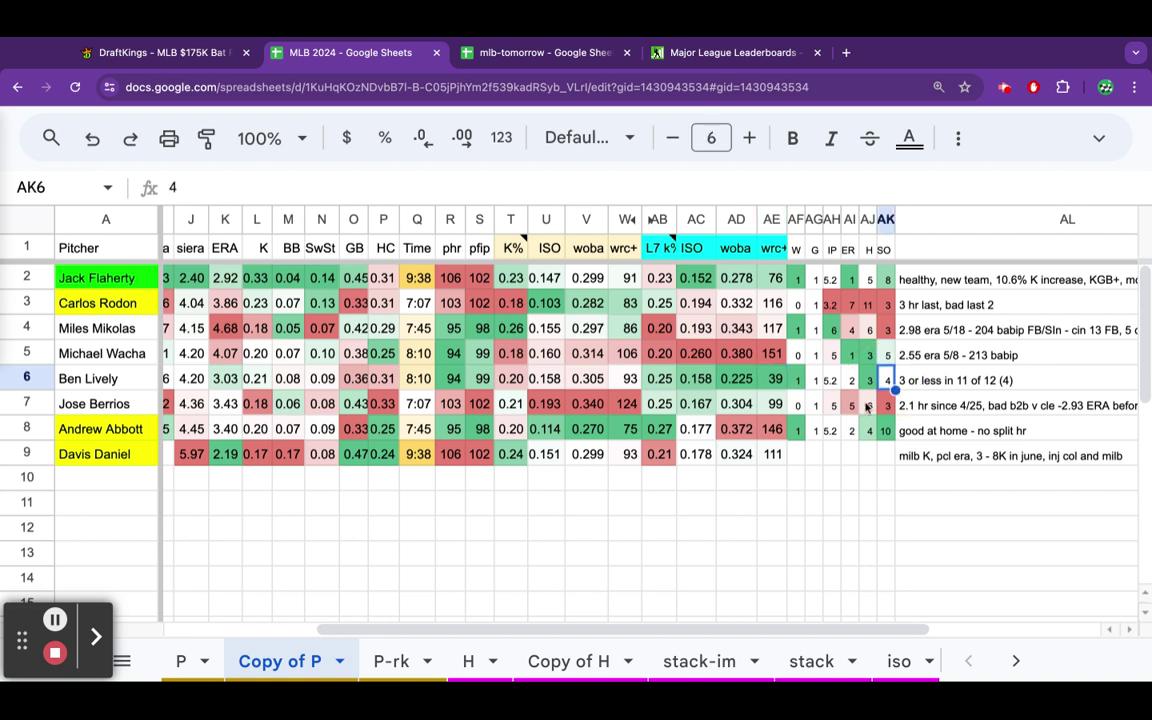
pyautogui.click(837, 380)
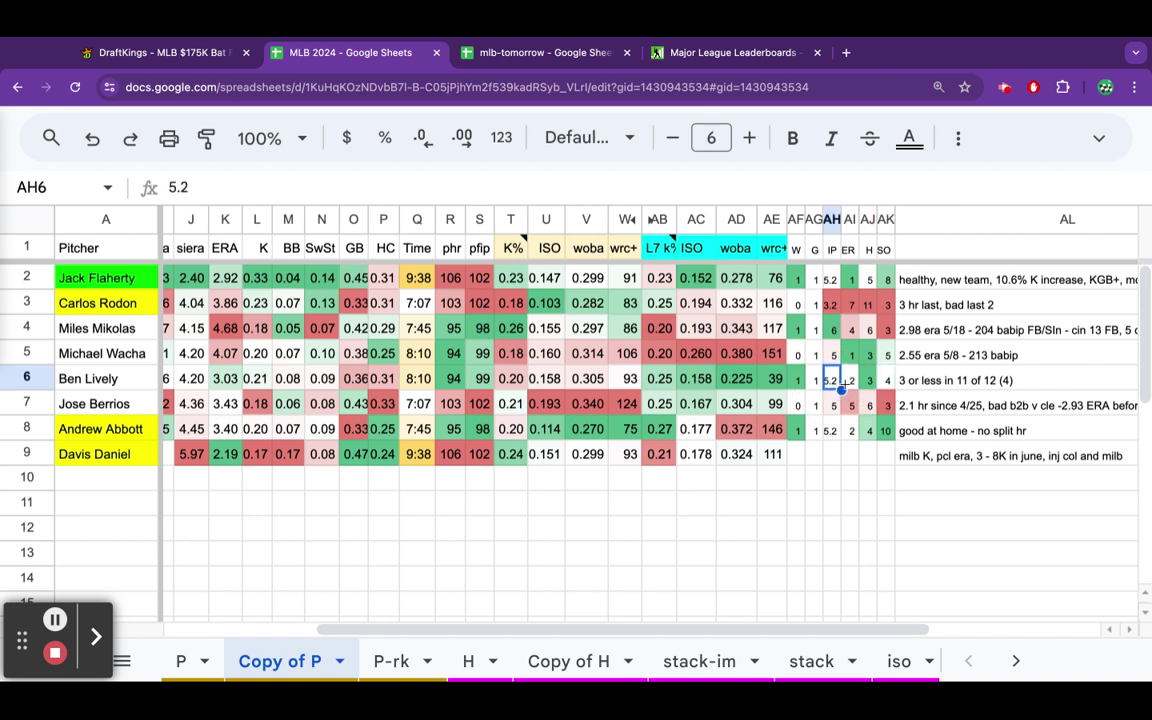
pyautogui.click(853, 384)
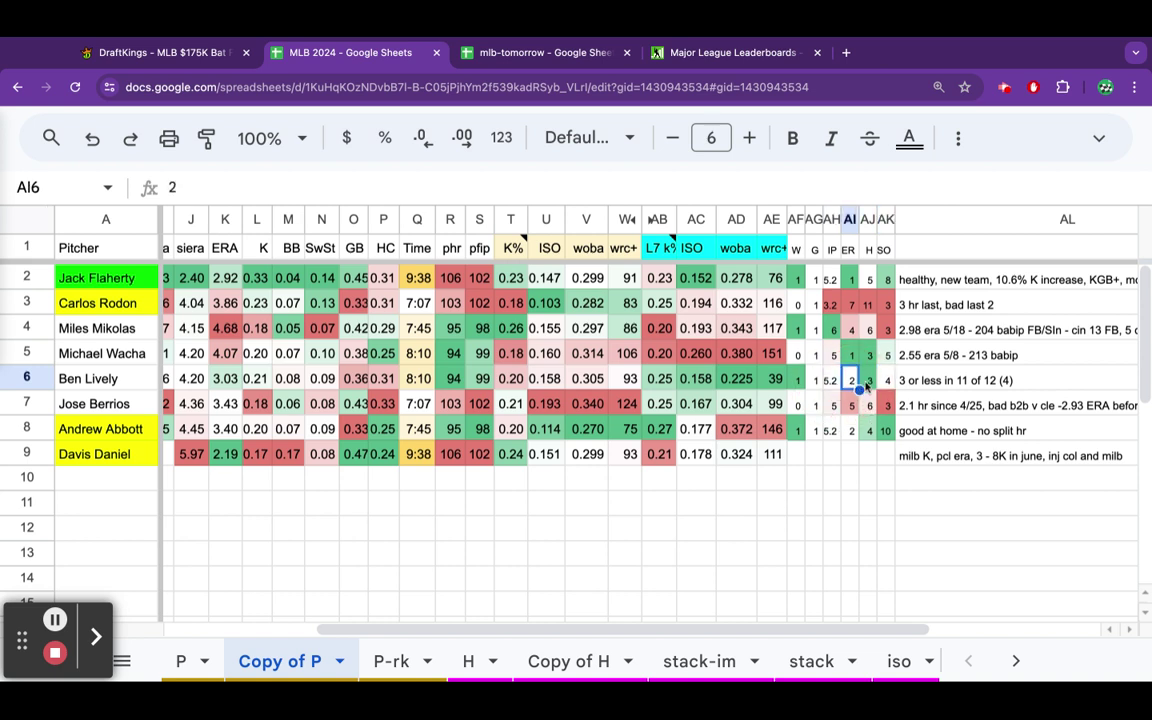
pyautogui.press('Right')
pyautogui.hscroll(-5, 723, 631)
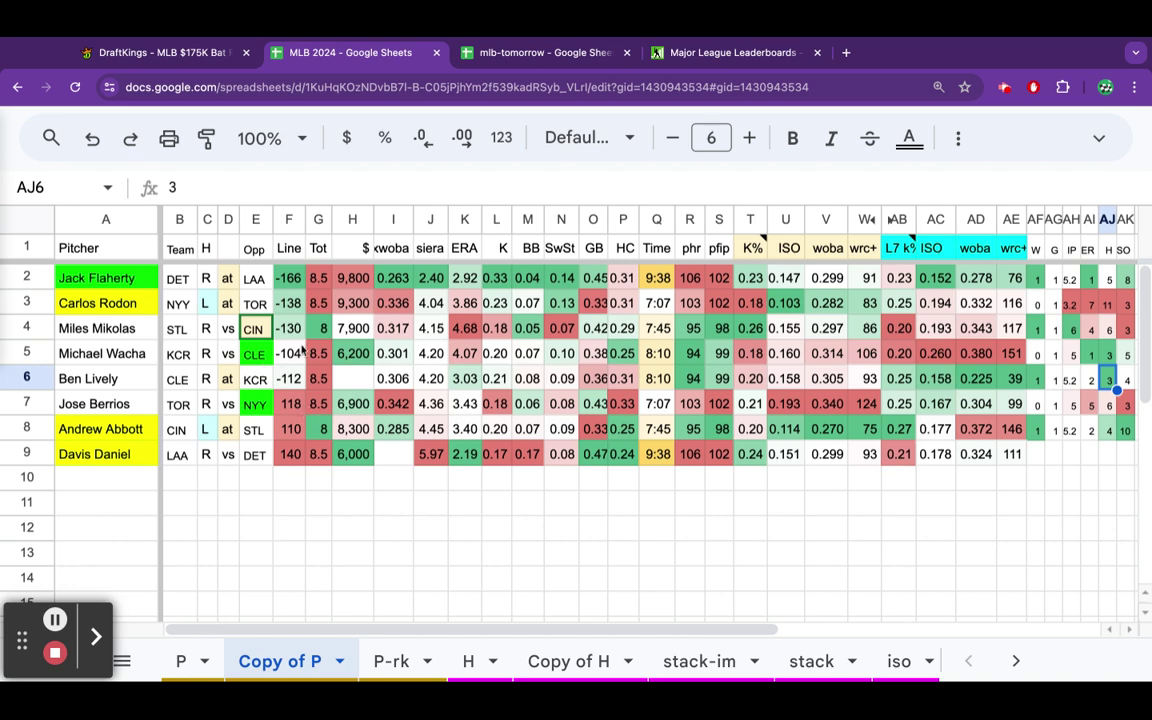
pyautogui.click(168, 55)
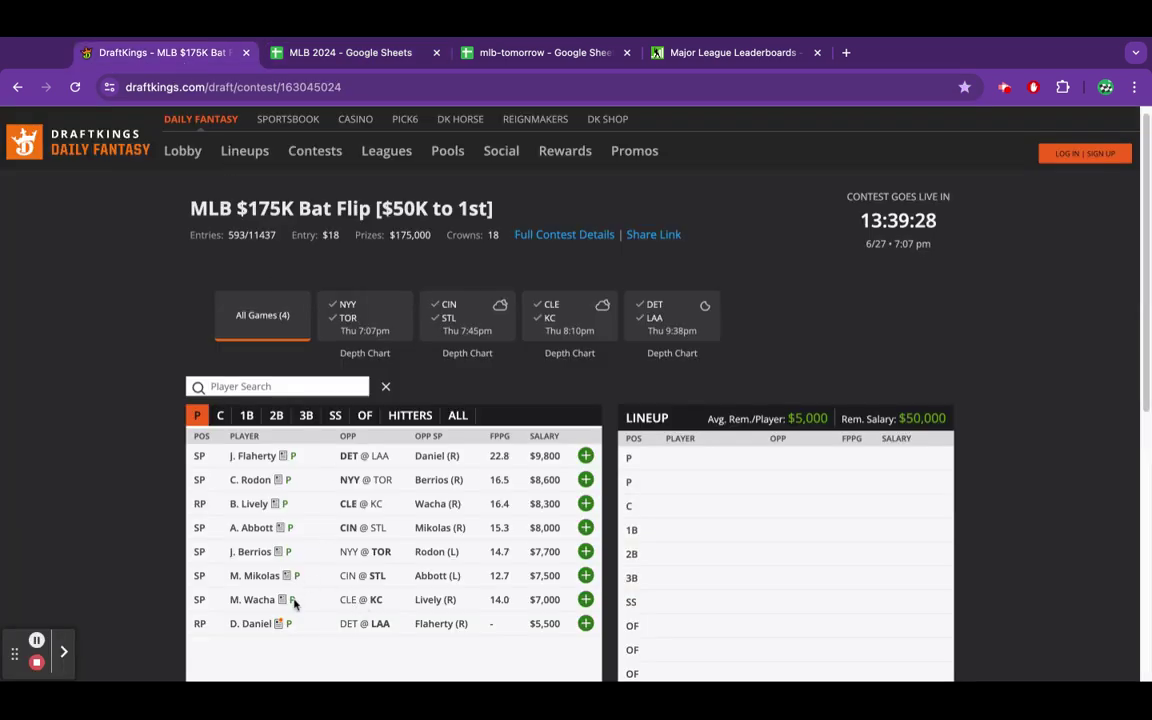
# - Review Ben Lively's game log on his DraftKings player card and return to the MLB 2024 spreadsheet
pyautogui.click(246, 504)
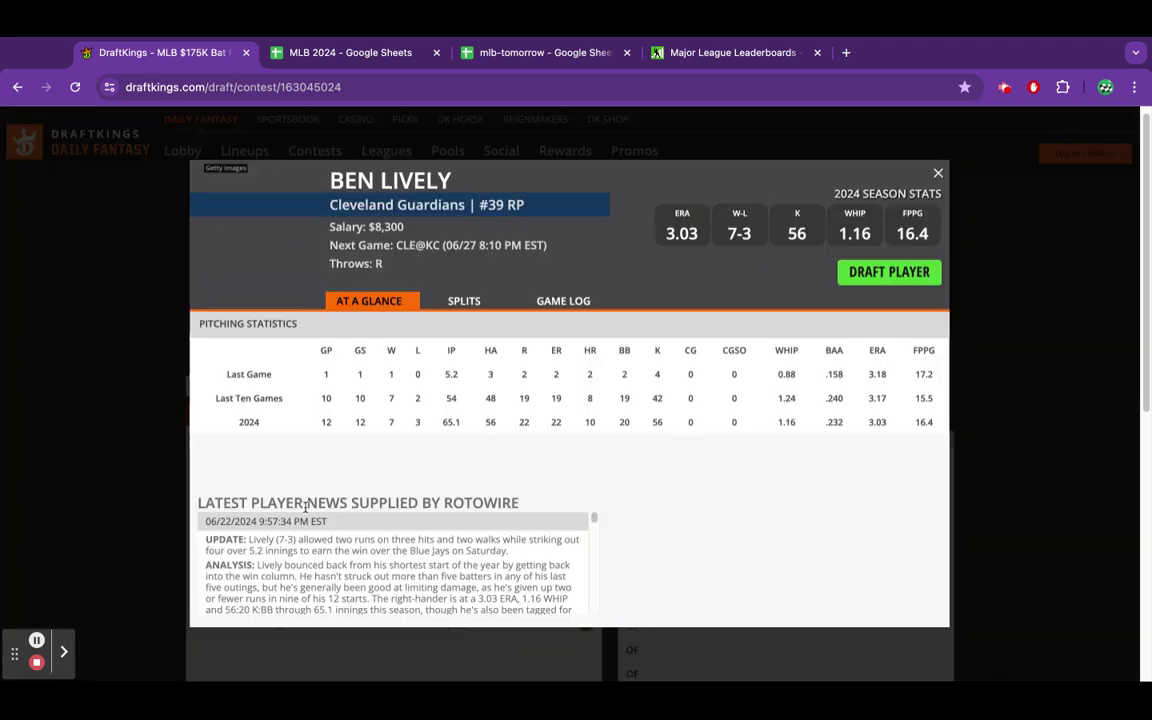
pyautogui.click(565, 302)
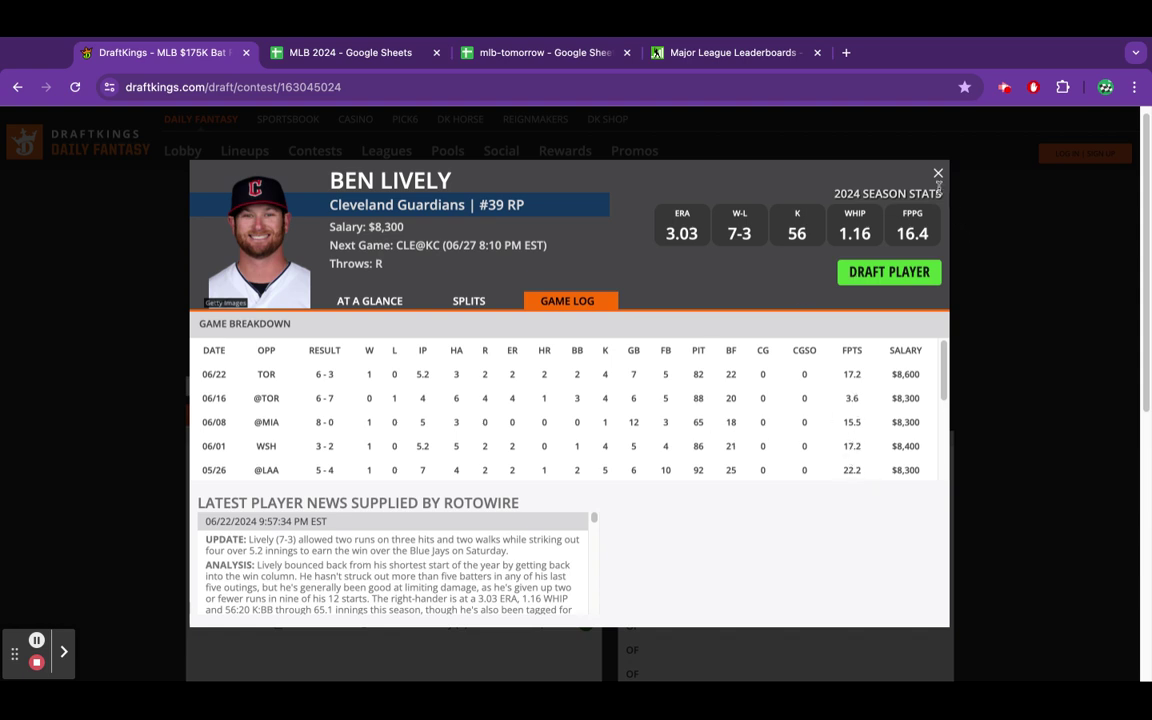
pyautogui.click(938, 174)
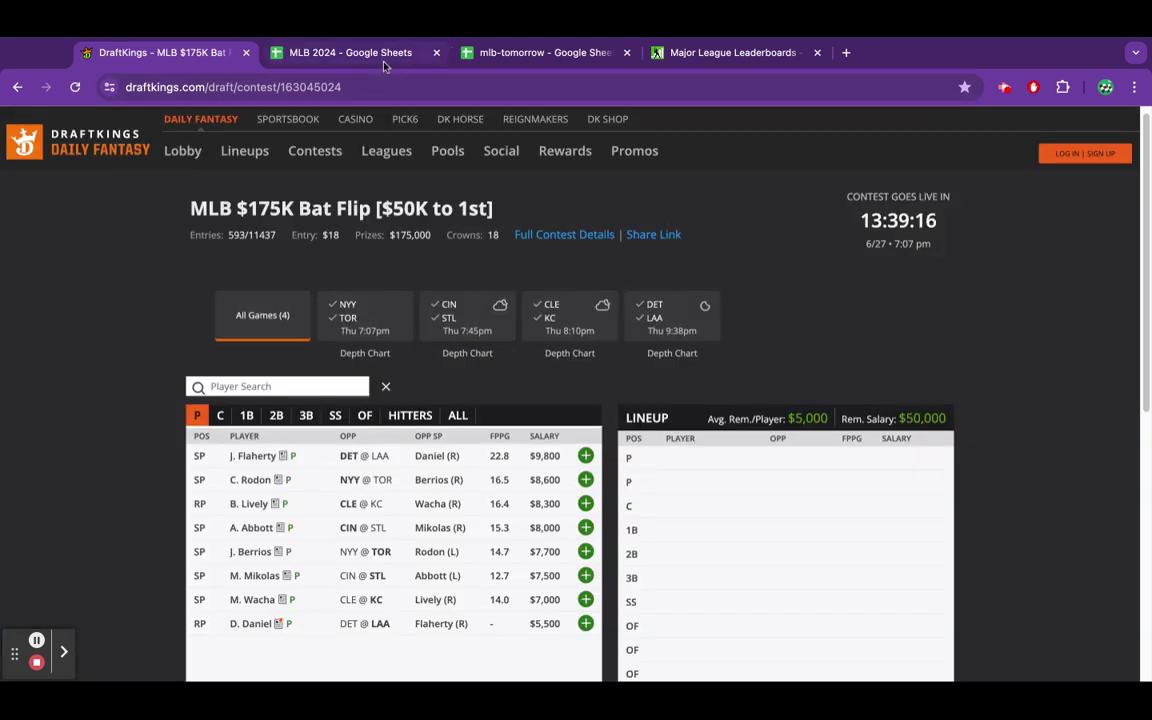
pyautogui.click(350, 53)
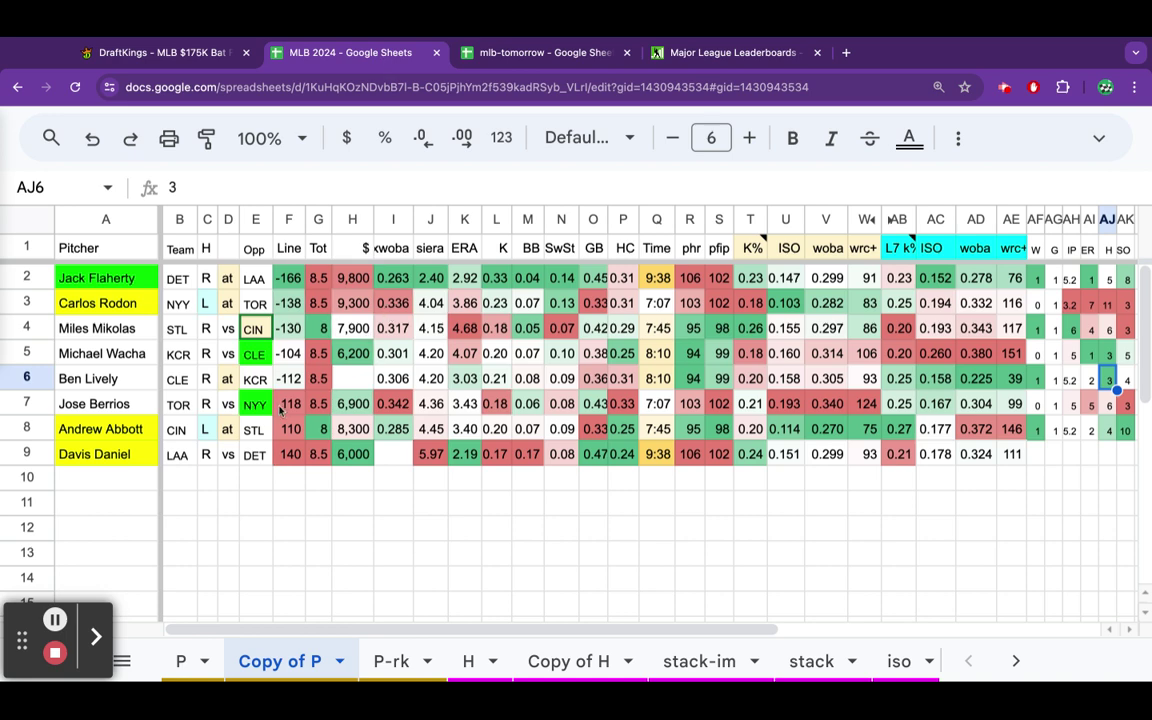
# - Check Jose Berrios's opponent in row 7 and read his note in column AL
pyautogui.click(266, 404)
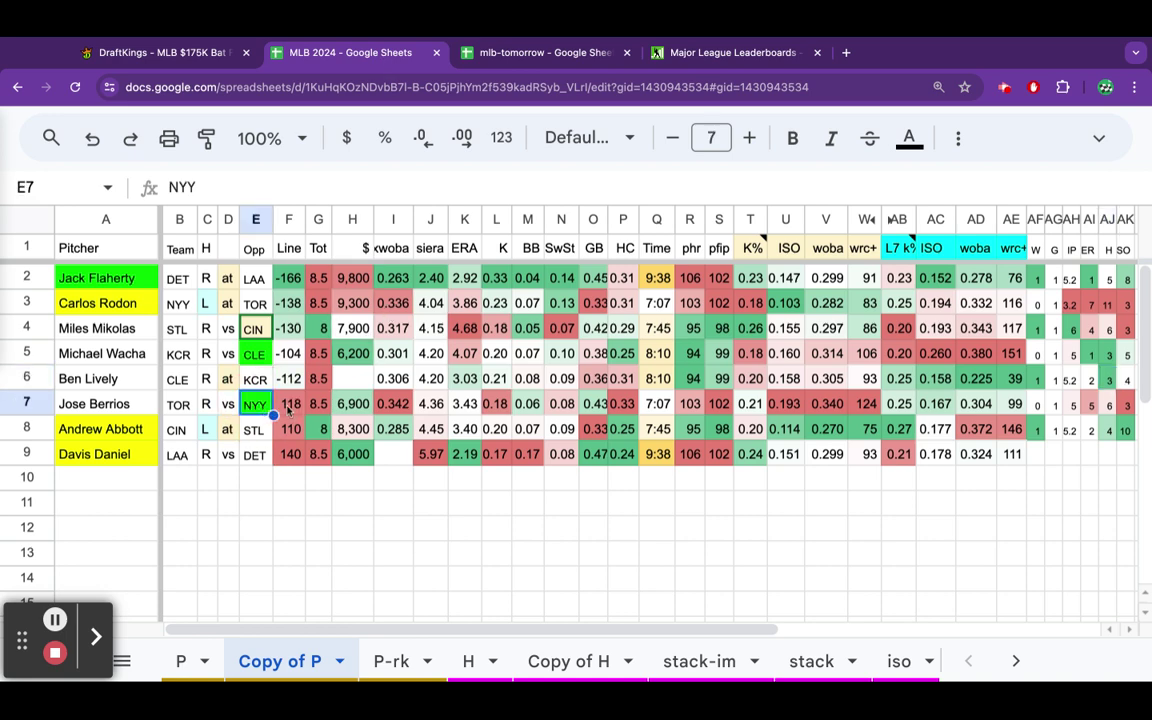
pyautogui.hscroll(5, 424, 633)
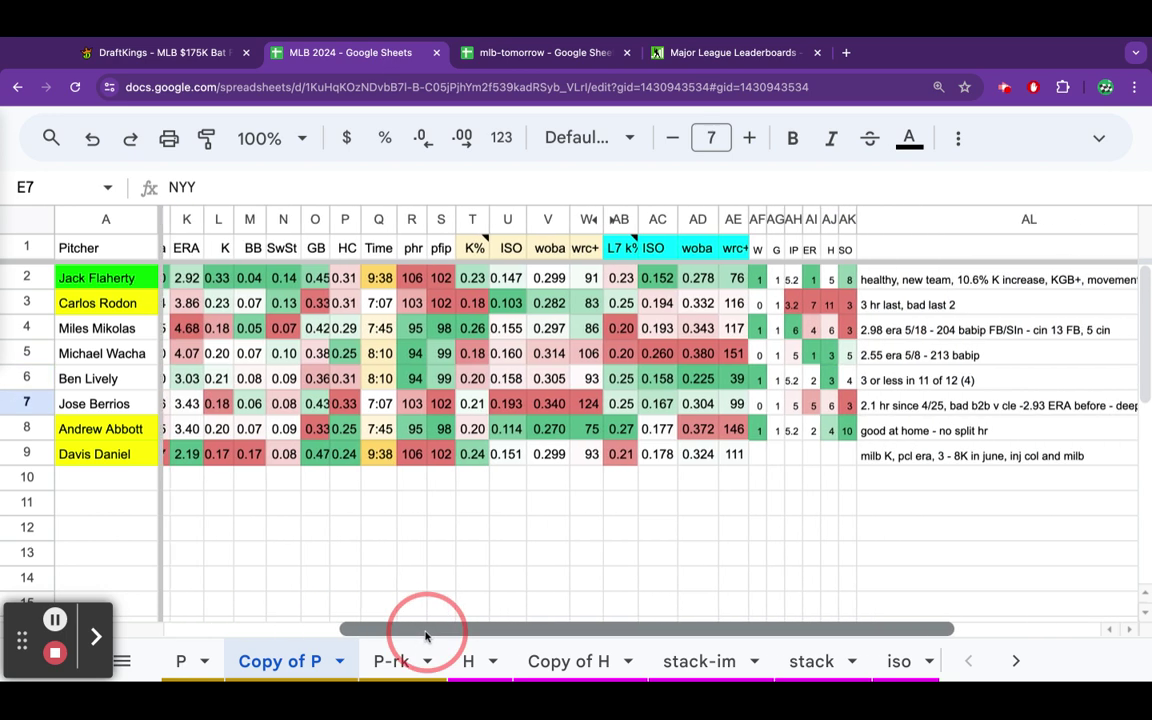
pyautogui.hscroll(2, 424, 633)
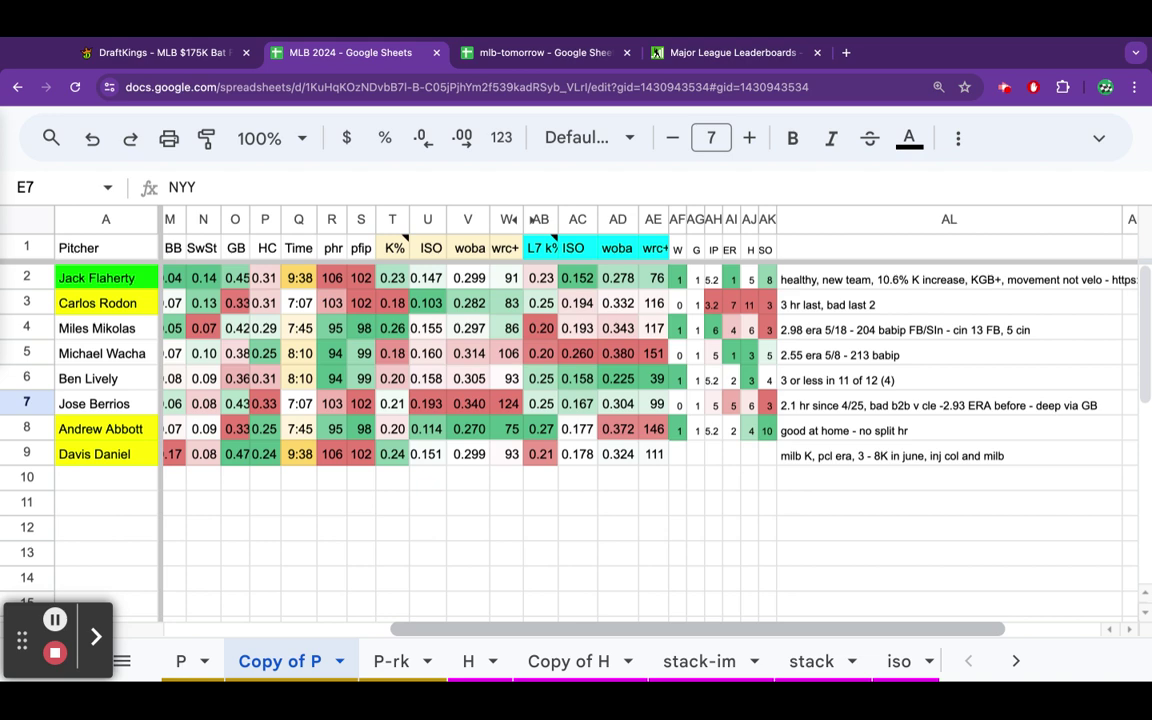
pyautogui.moveTo(651, 628); pyautogui.dragTo(442, 628)
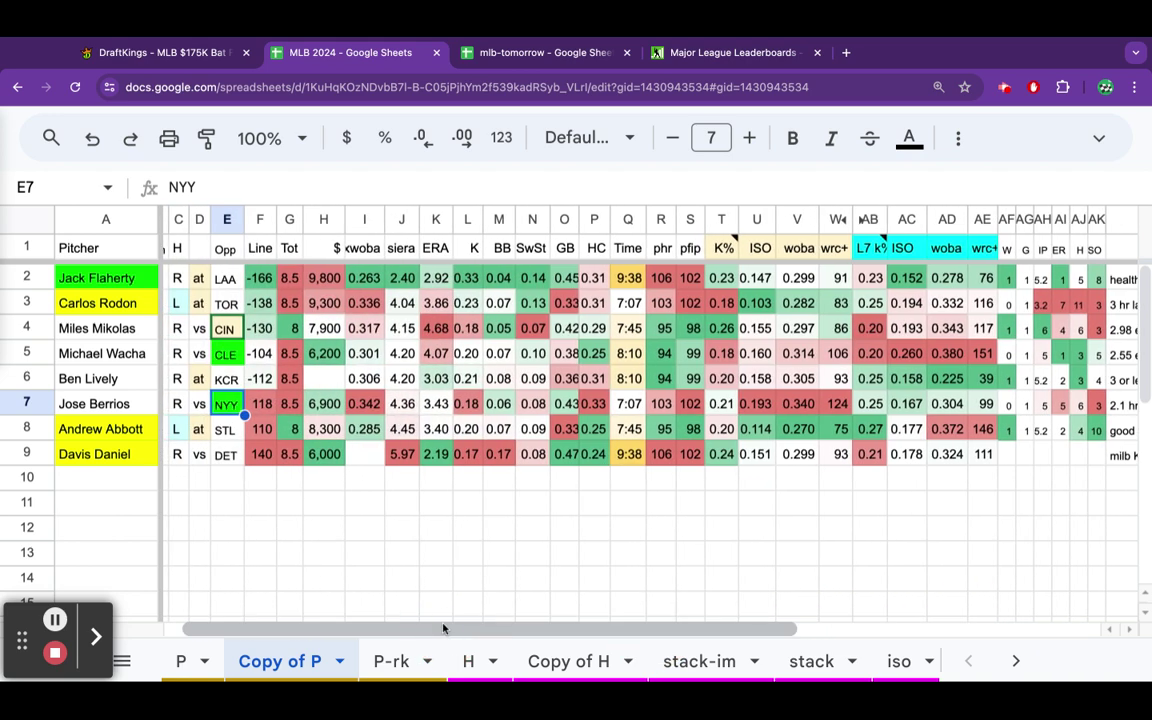
# - Review Berrios's ERA, K and GB values in row 7, along with his opponent NYY
pyautogui.click(433, 408)
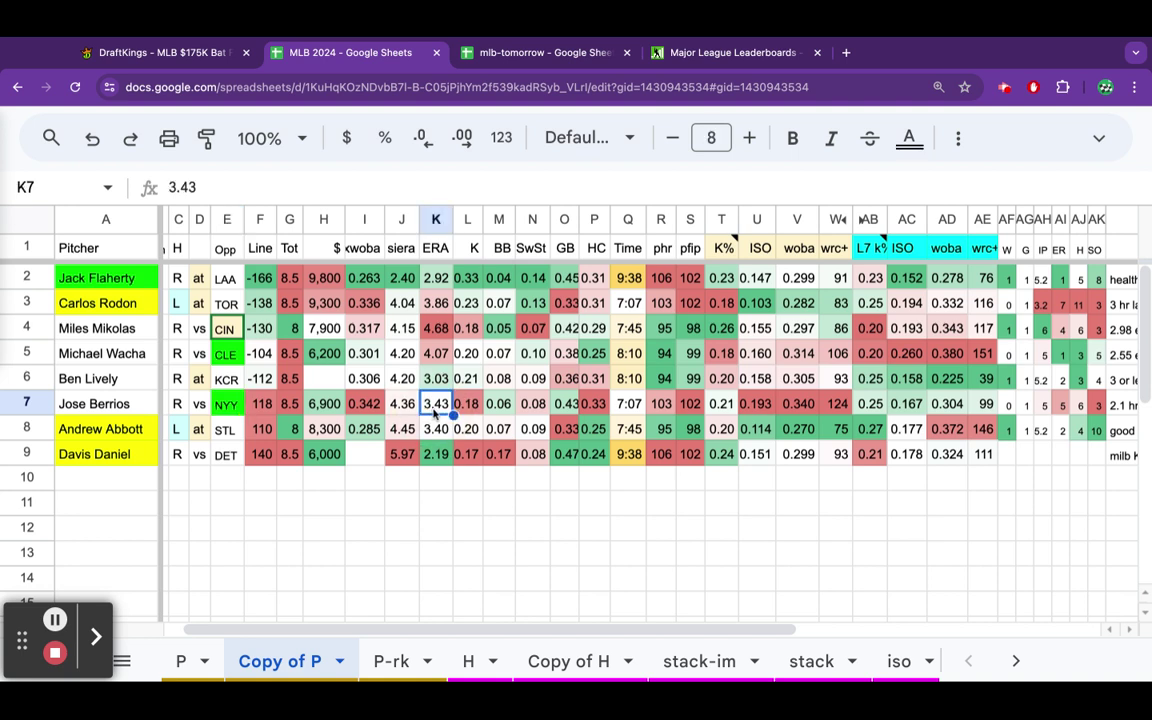
pyautogui.click(463, 408)
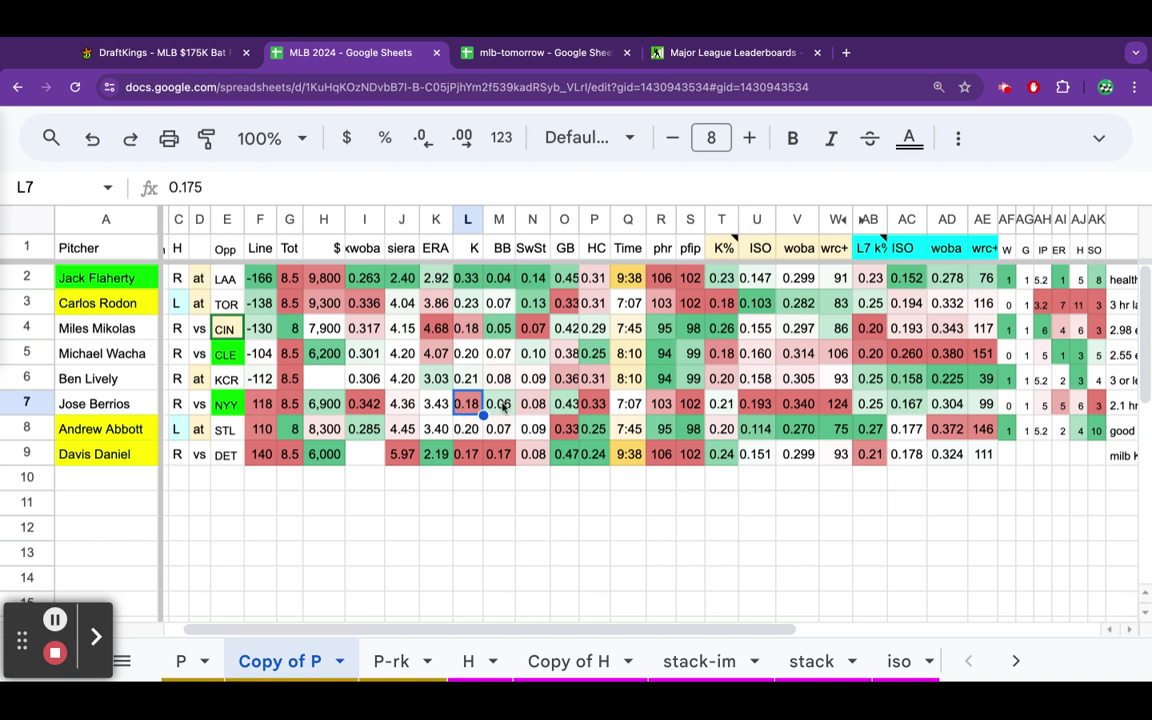
pyautogui.click(565, 406)
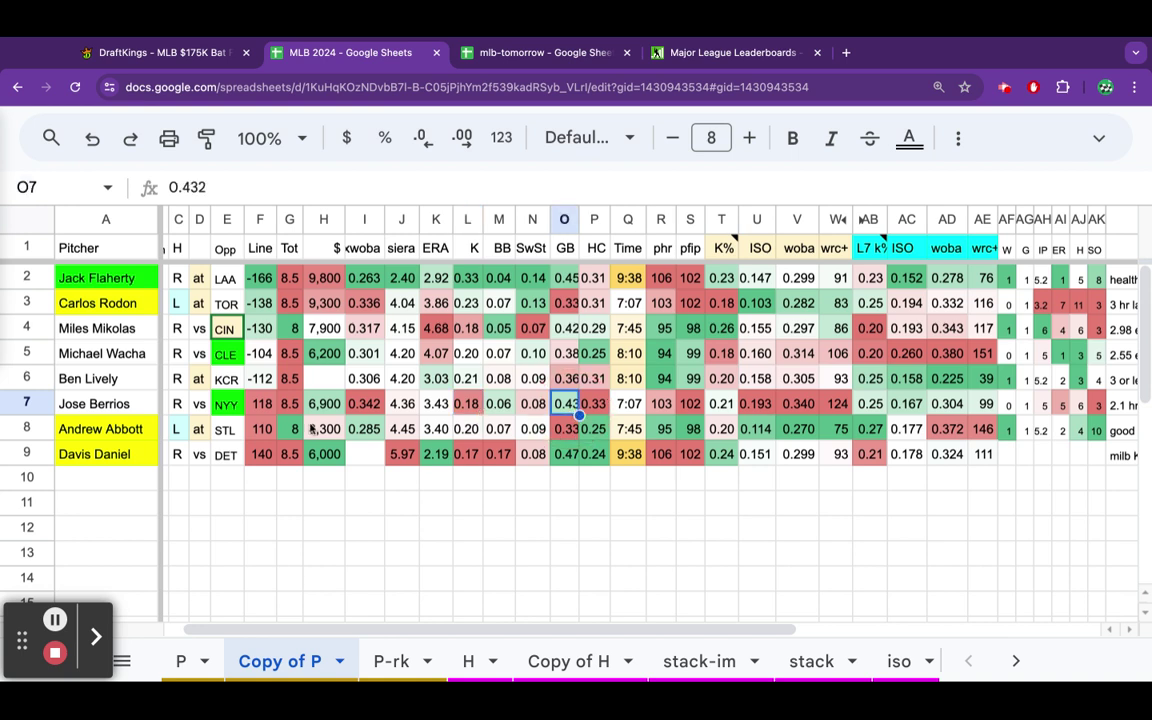
pyautogui.click(92, 404)
pyautogui.click(237, 401)
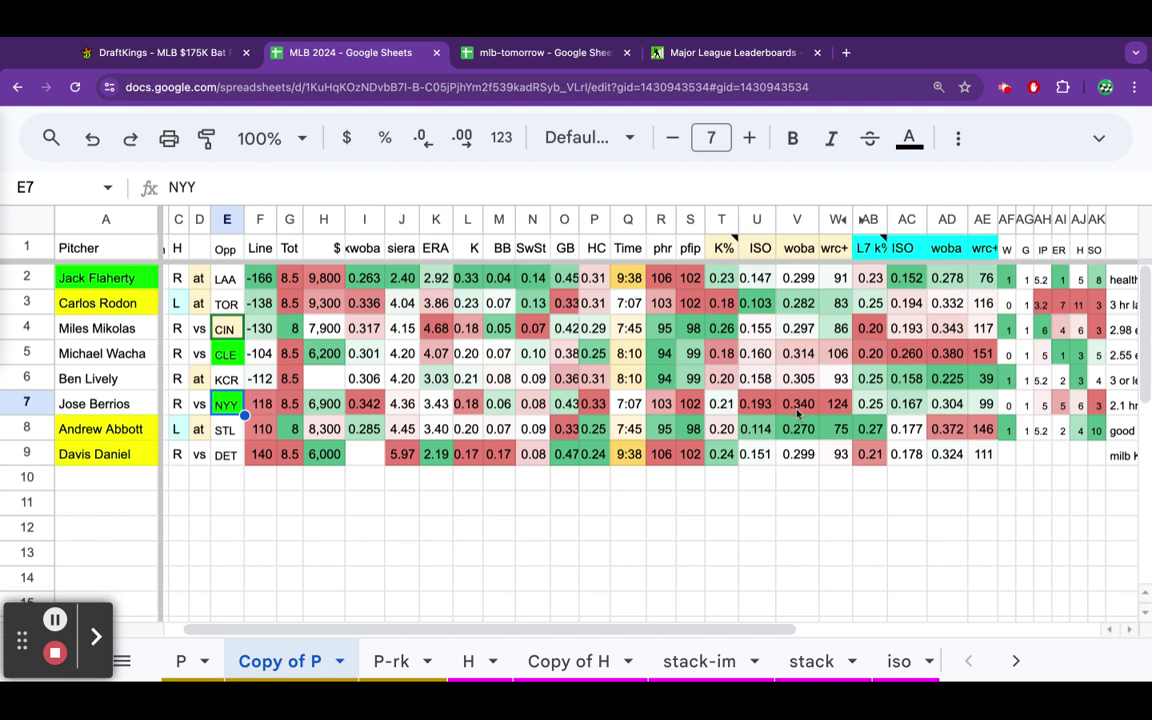
# - Check Berrios's SO and ER figures in columns AK and AI, reread his note, and revisit his K rate
pyautogui.click(1100, 406)
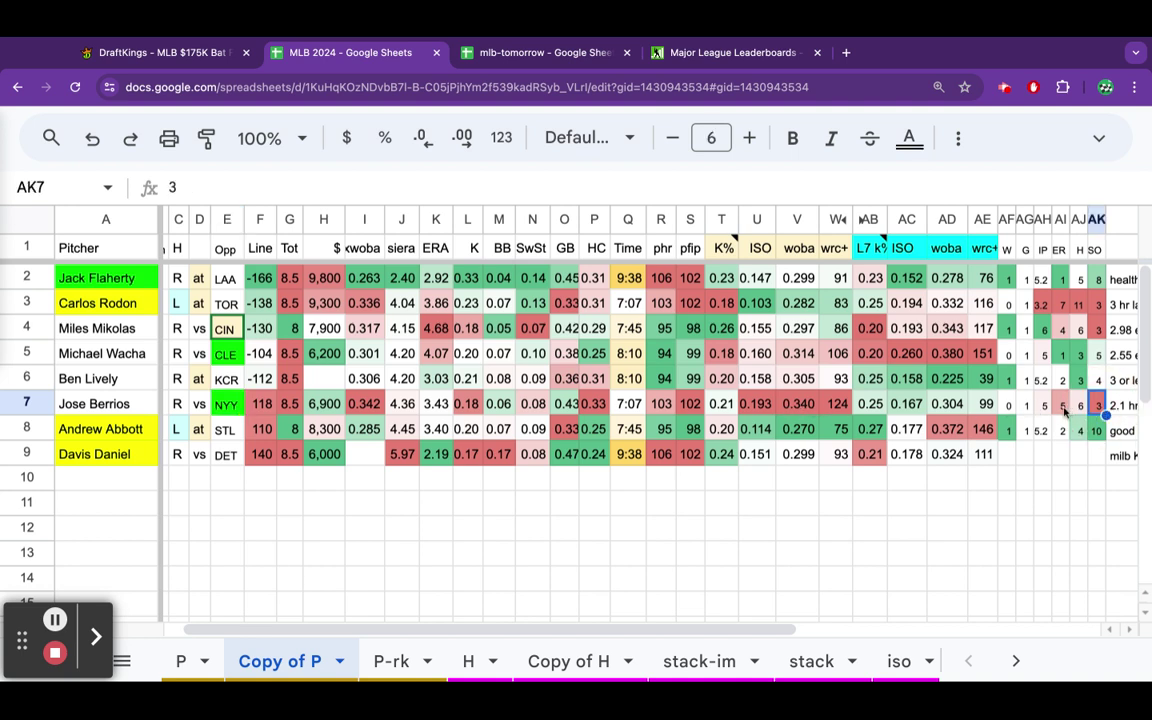
pyautogui.click(1064, 406)
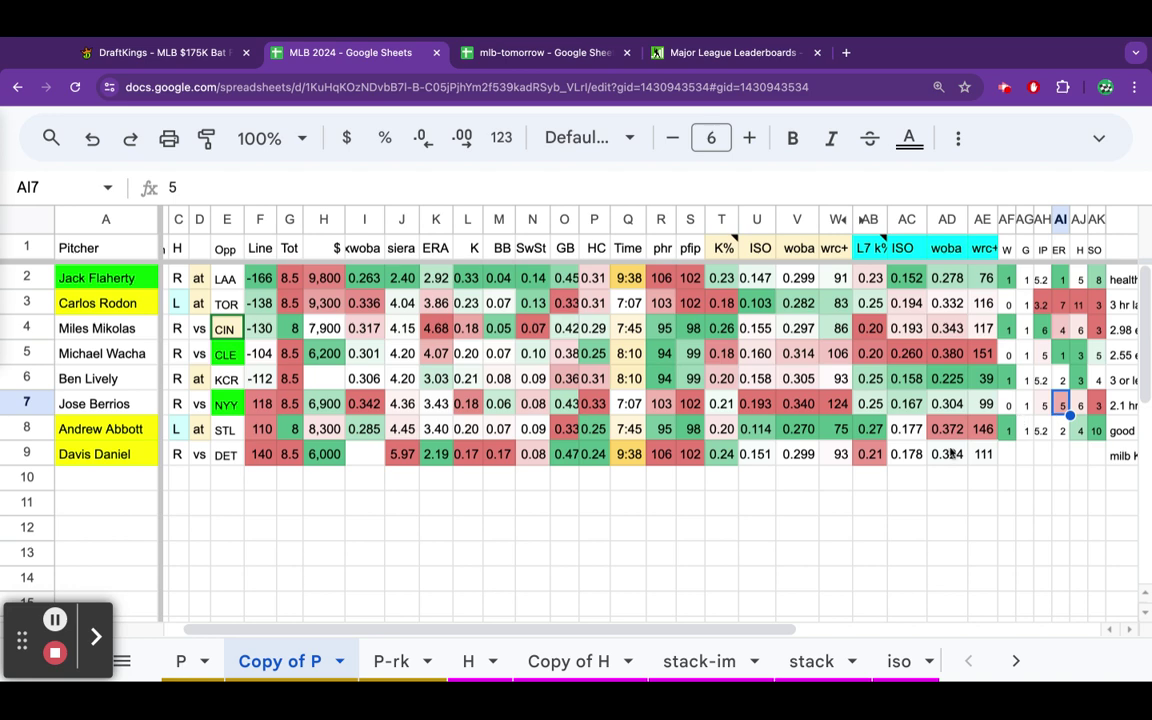
pyautogui.click(752, 628)
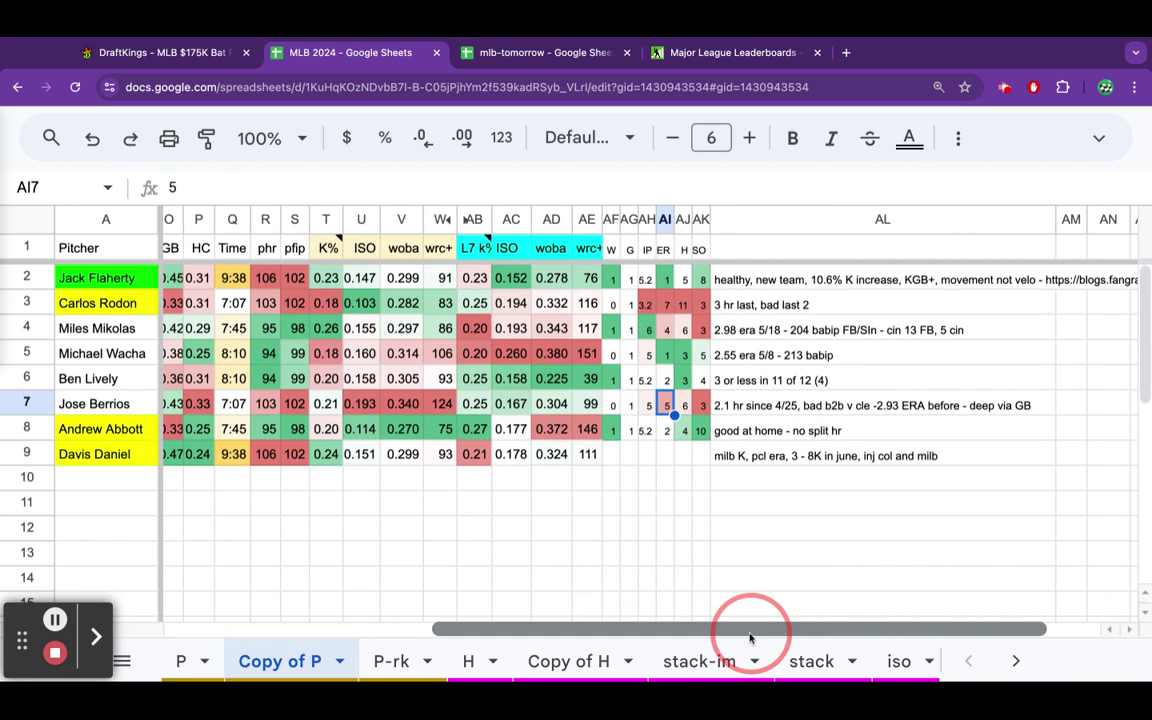
pyautogui.hscroll(-3, 752, 628)
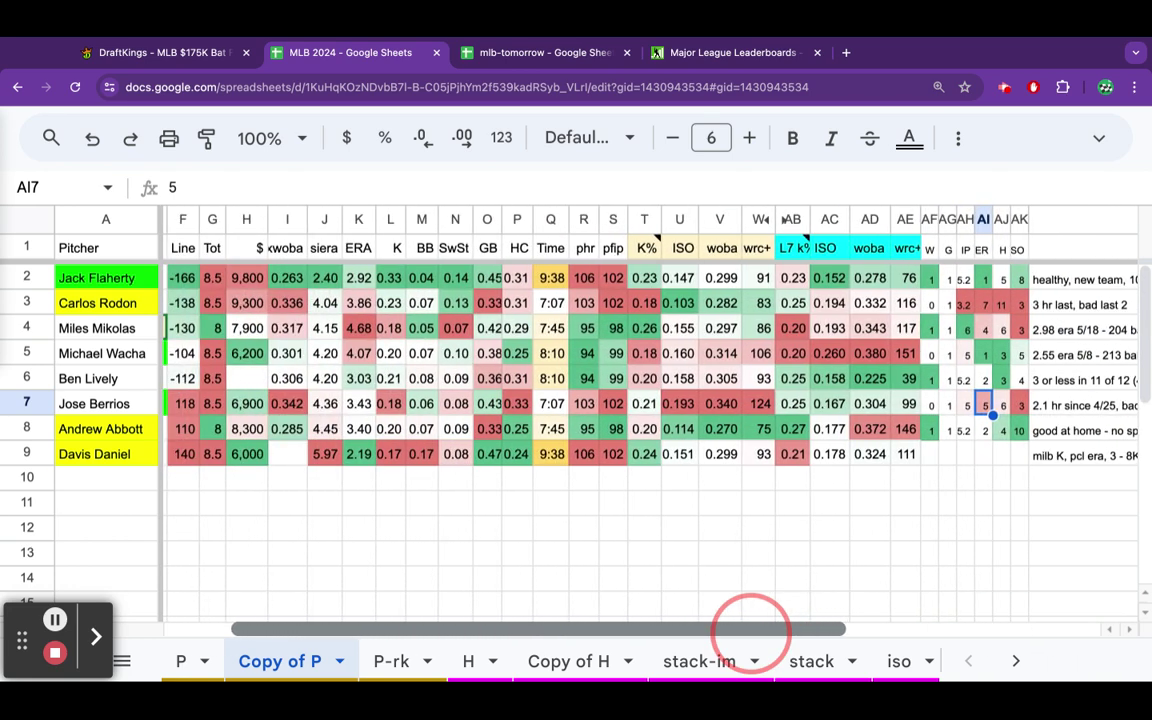
pyautogui.hscroll(-4, 752, 628)
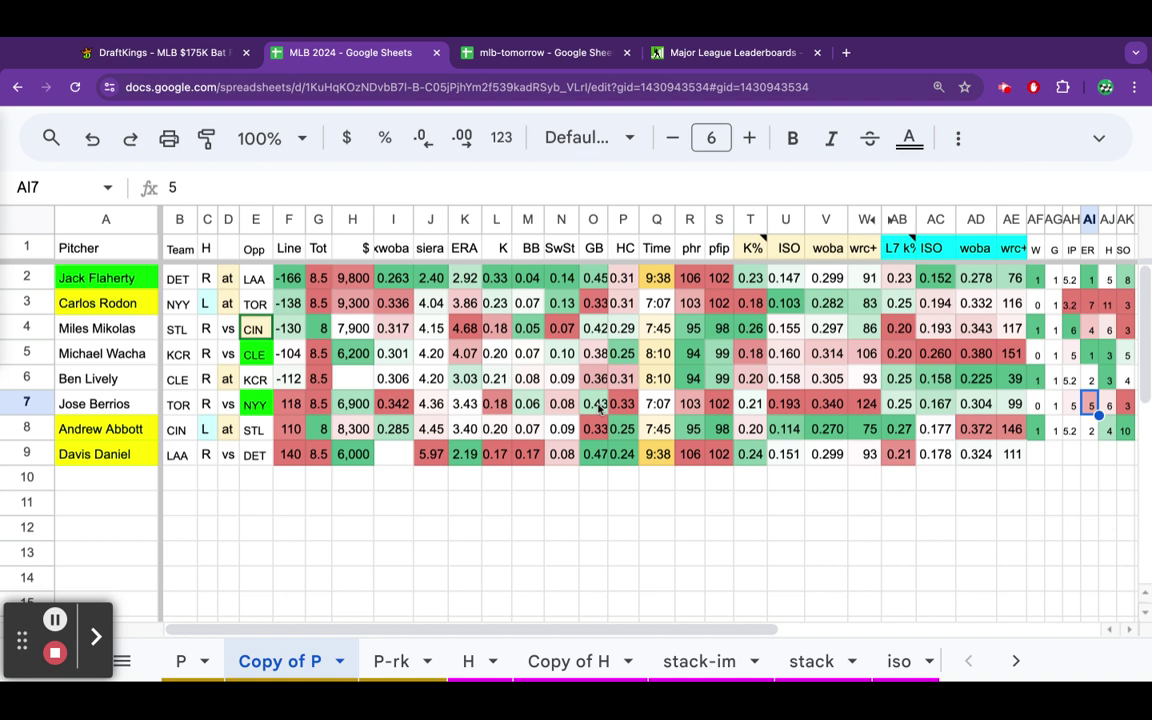
pyautogui.click(508, 406)
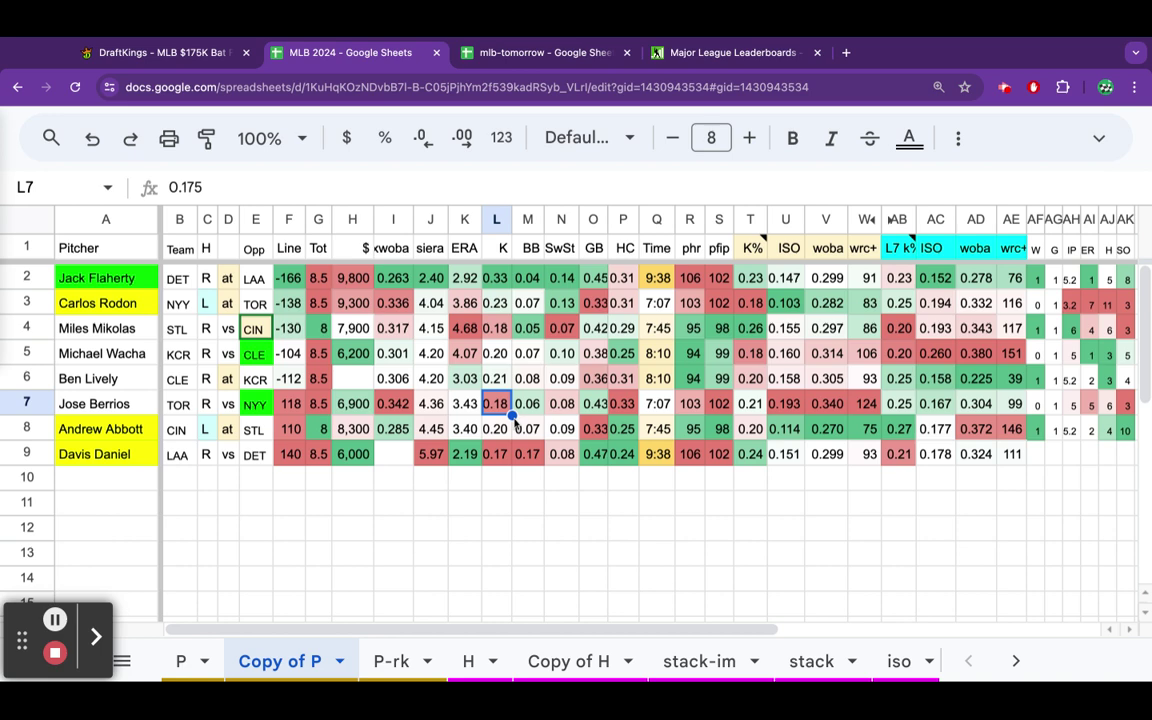
pyautogui.click(188, 430)
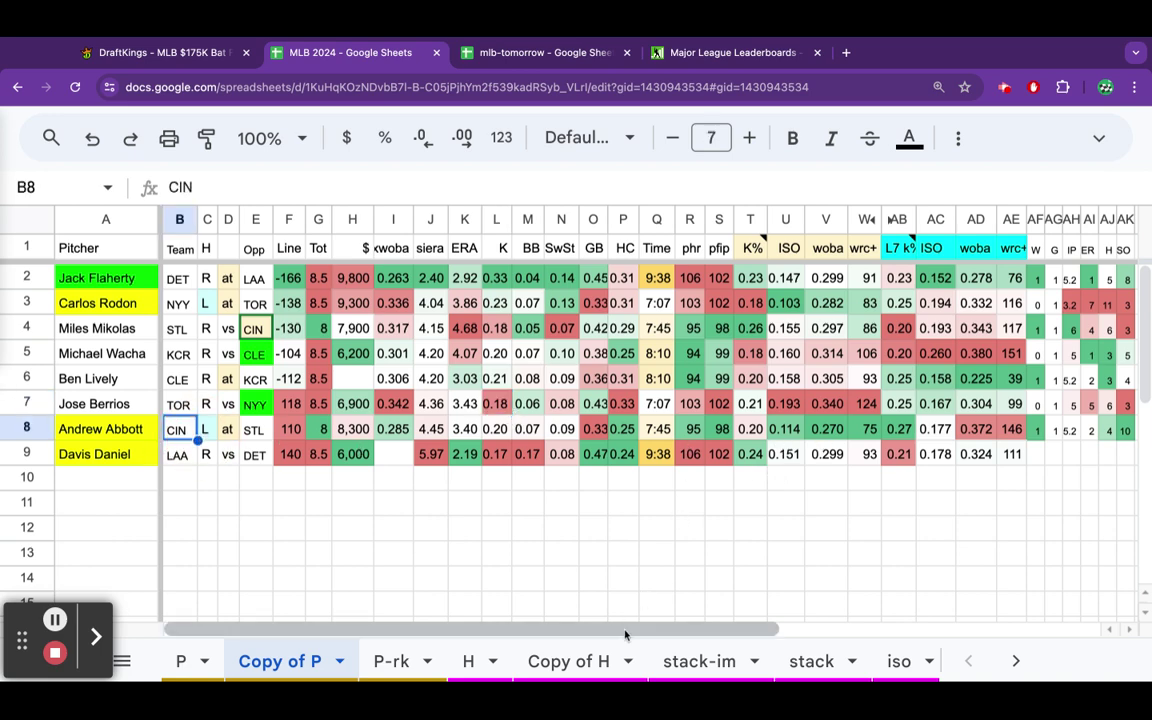
pyautogui.hscroll(5, 625, 635)
pyautogui.click(901, 430)
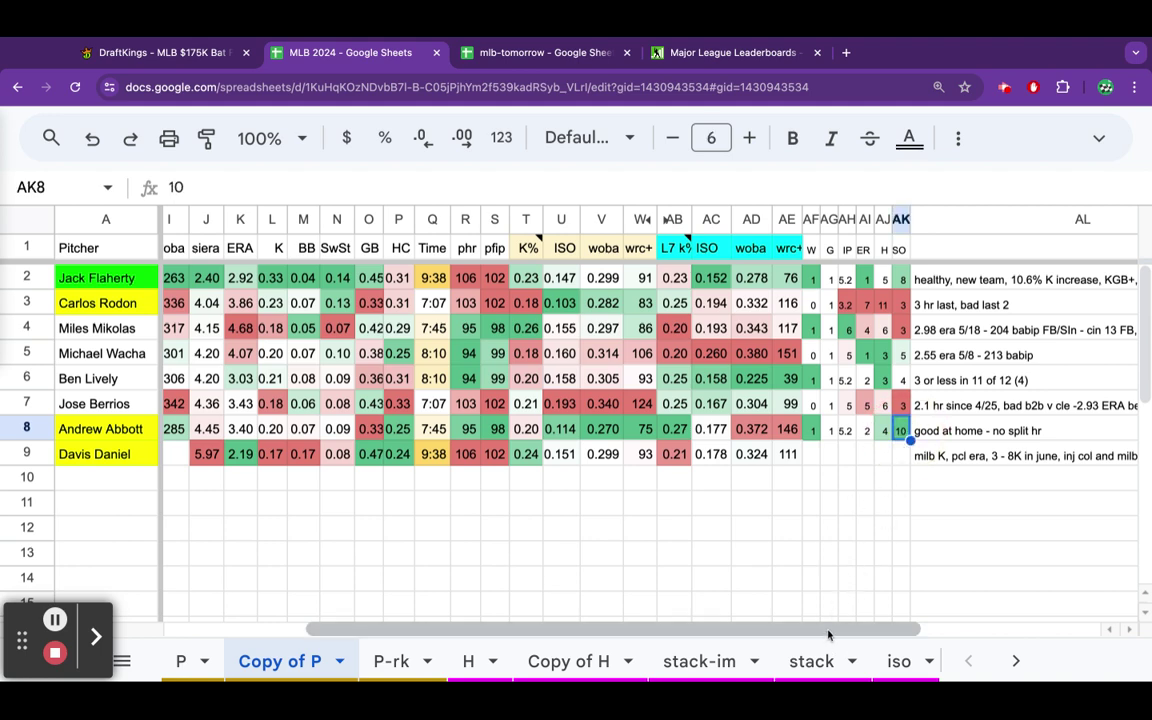
pyautogui.hscroll(-5, 828, 630)
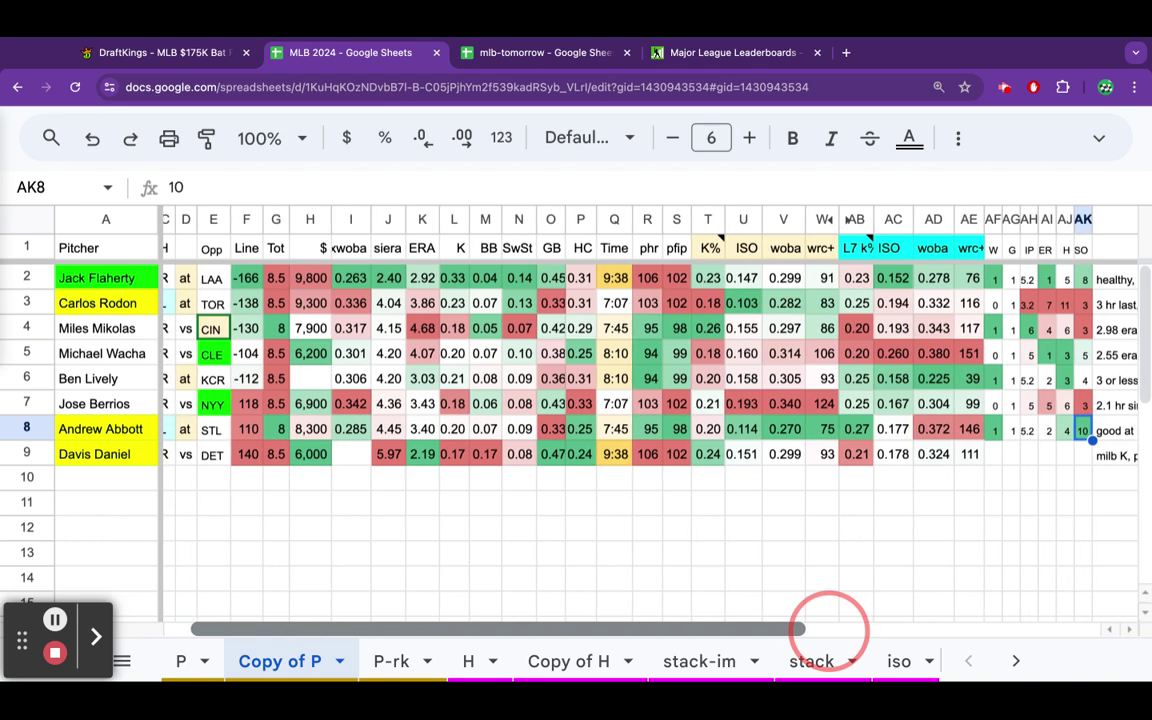
pyautogui.hscroll(-2, 828, 630)
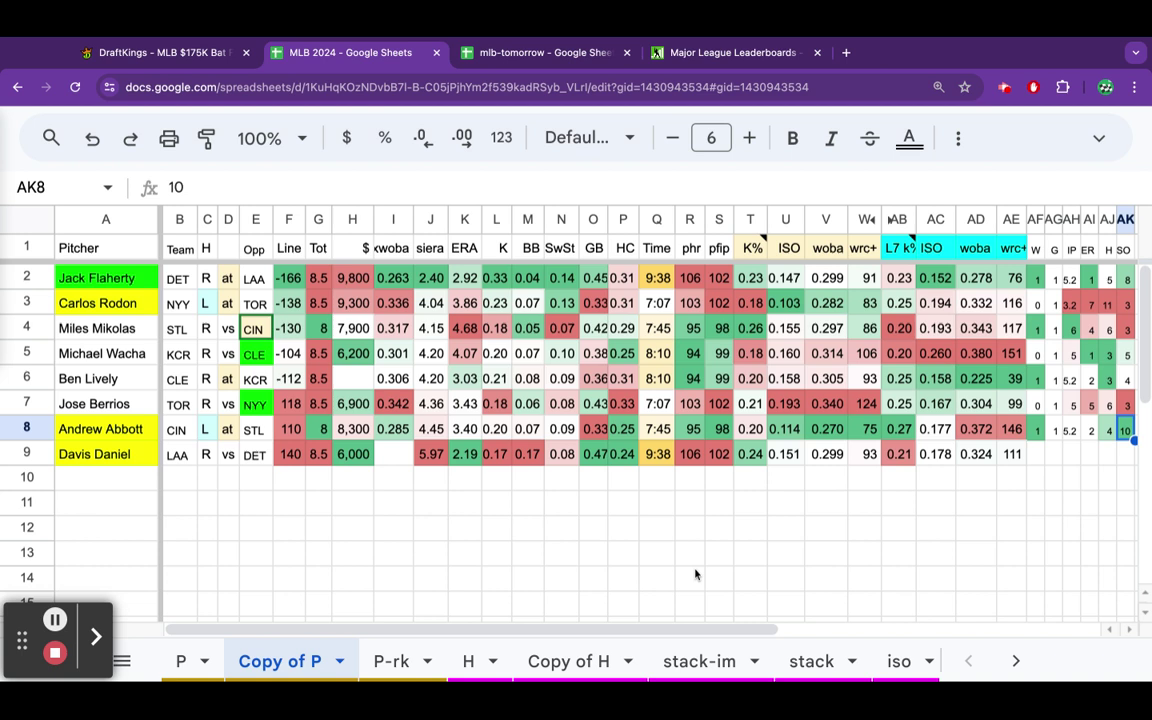
# - Check the season K%, ISO, woba and wrc+ of Abbott's opponent STL in row 8
pyautogui.click(760, 432)
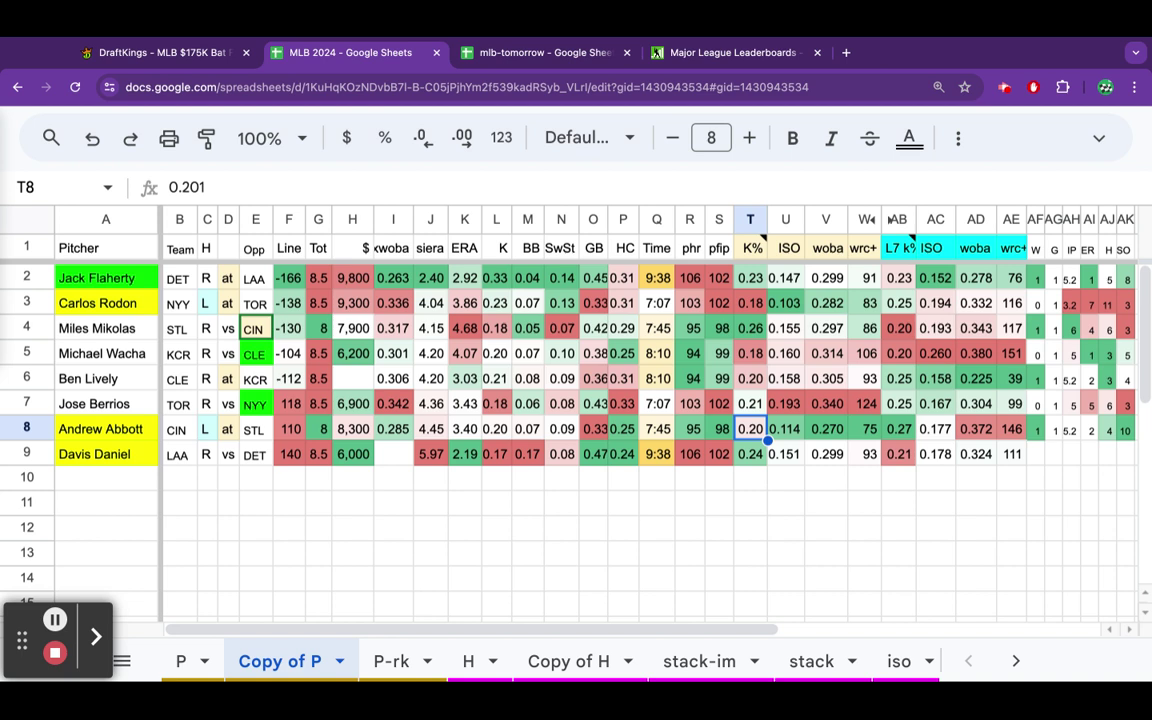
pyautogui.click(786, 438)
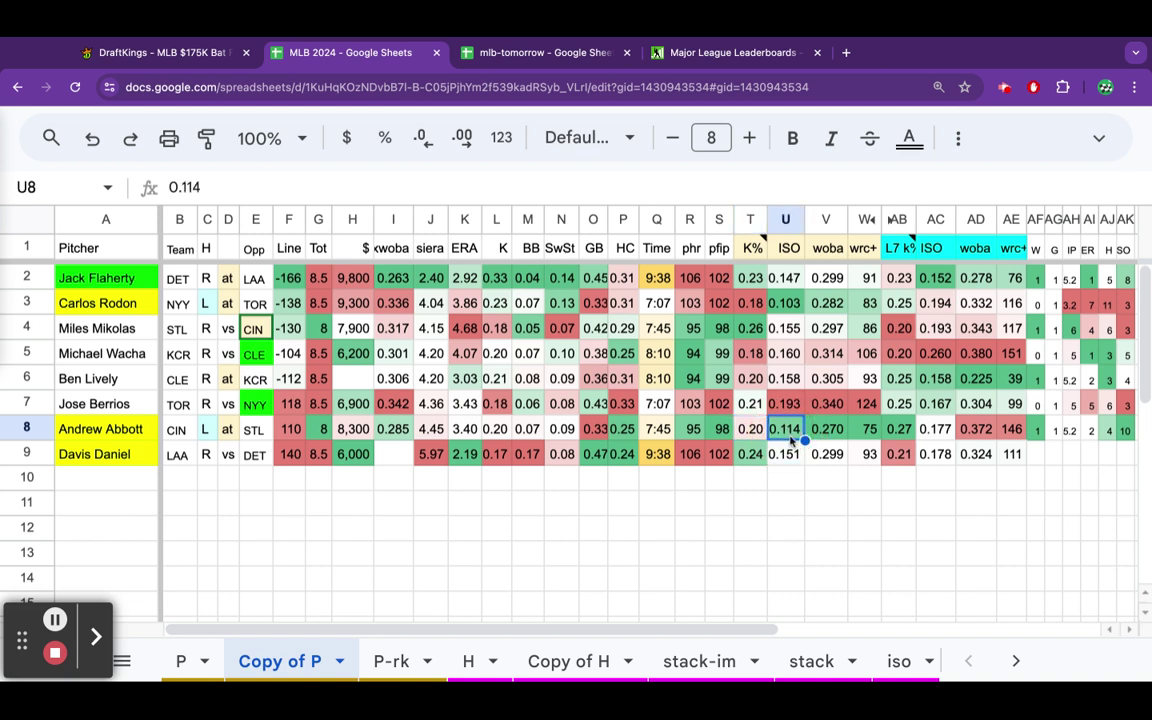
pyautogui.click(827, 431)
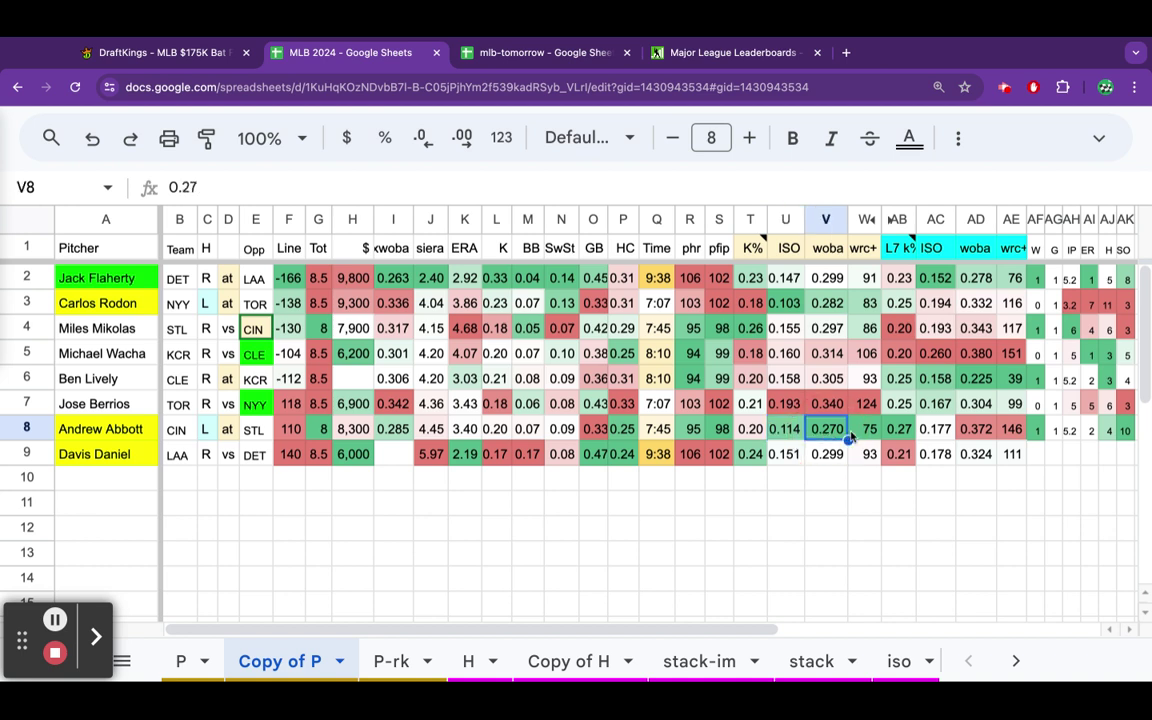
pyautogui.click(878, 438)
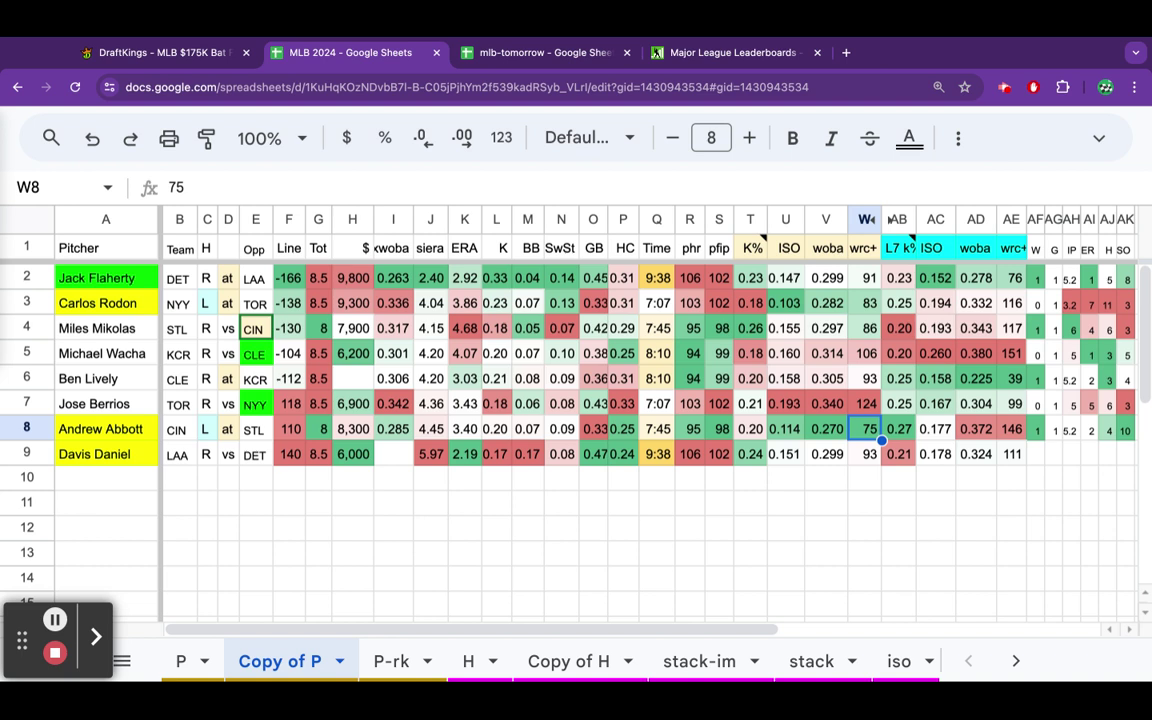
# - Compare the L7 stats of Abbott's opponent, through wrc+ in column AE, with the opponent's season woba
pyautogui.press('Right')
pyautogui.press('Right')
pyautogui.press('Right')
pyautogui.press('Right')
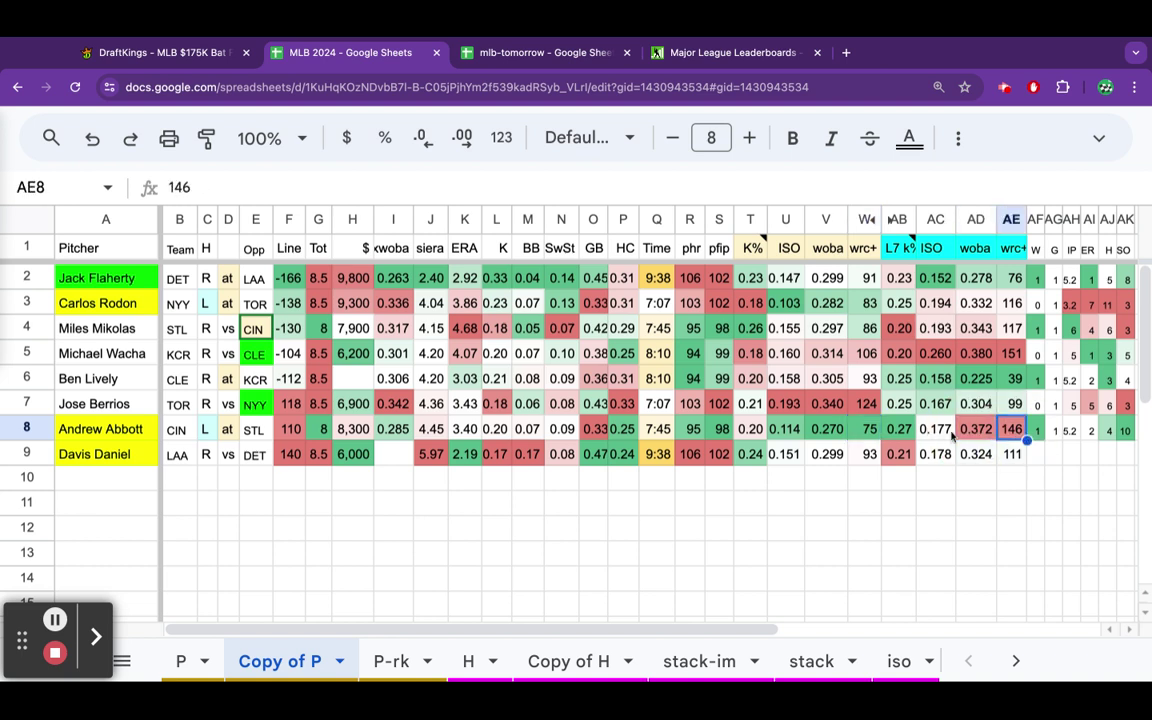
pyautogui.click(810, 432)
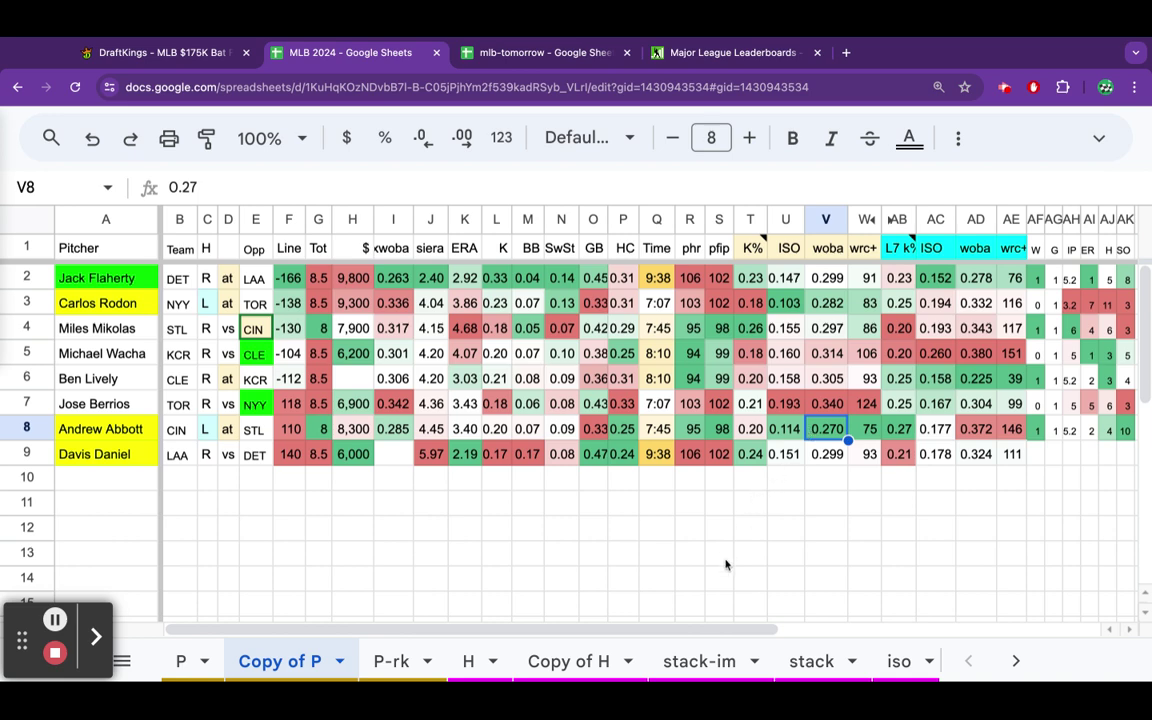
# - Switch to DraftKings, review Andrew Abbott's season stats and game log, and return to the MLB 2024 spreadsheet
pyautogui.click(150, 52)
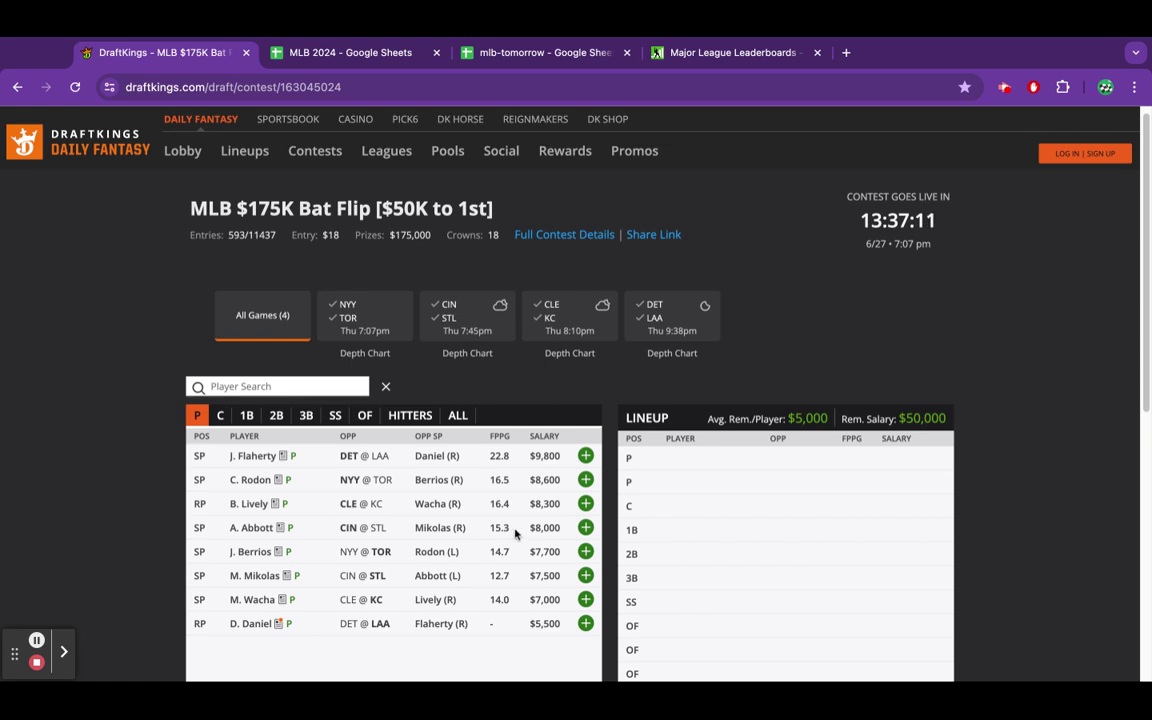
pyautogui.click(254, 535)
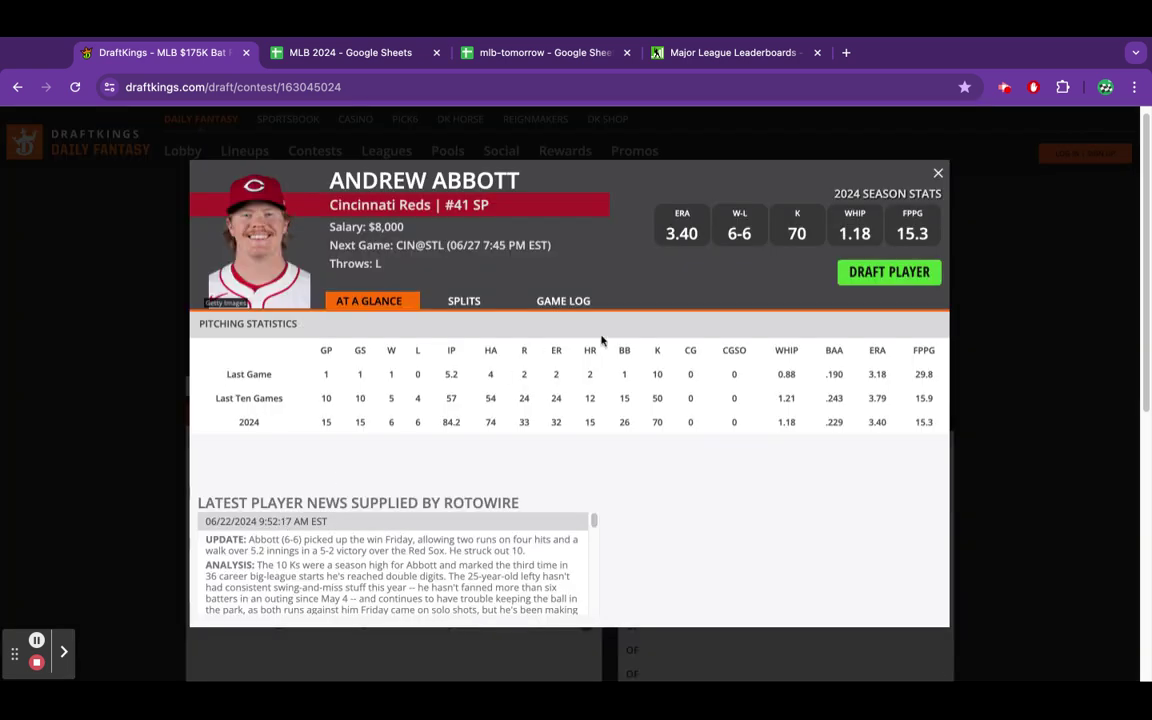
pyautogui.click(572, 304)
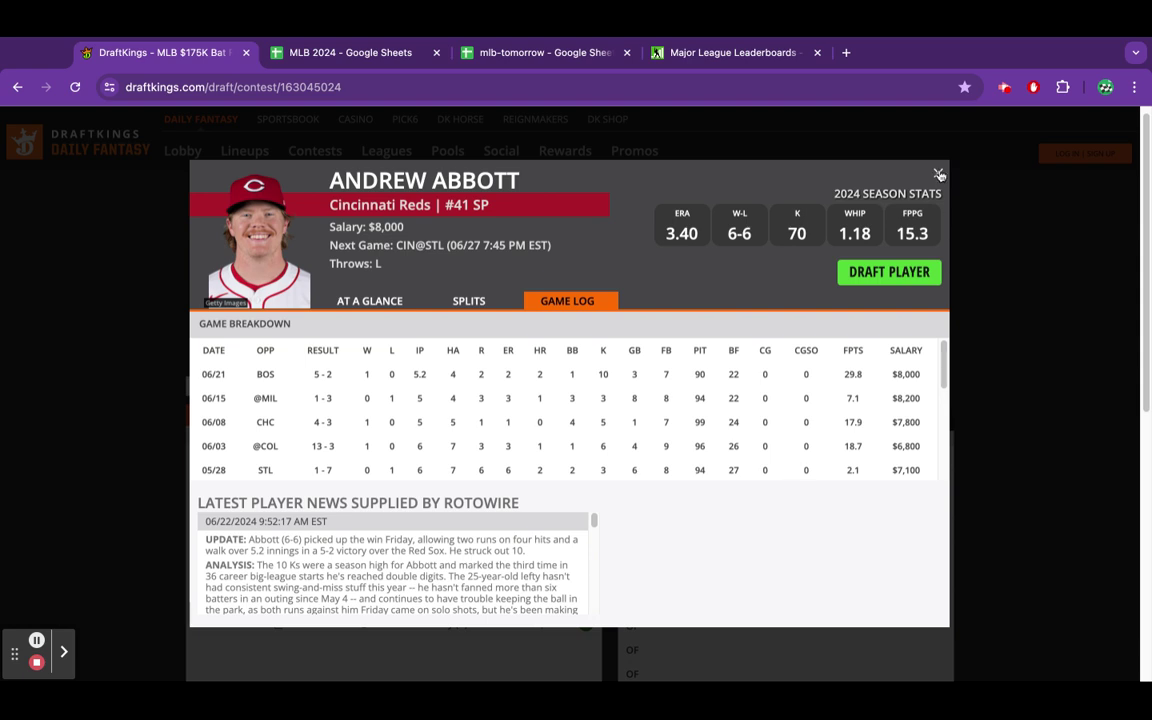
pyautogui.click(848, 158)
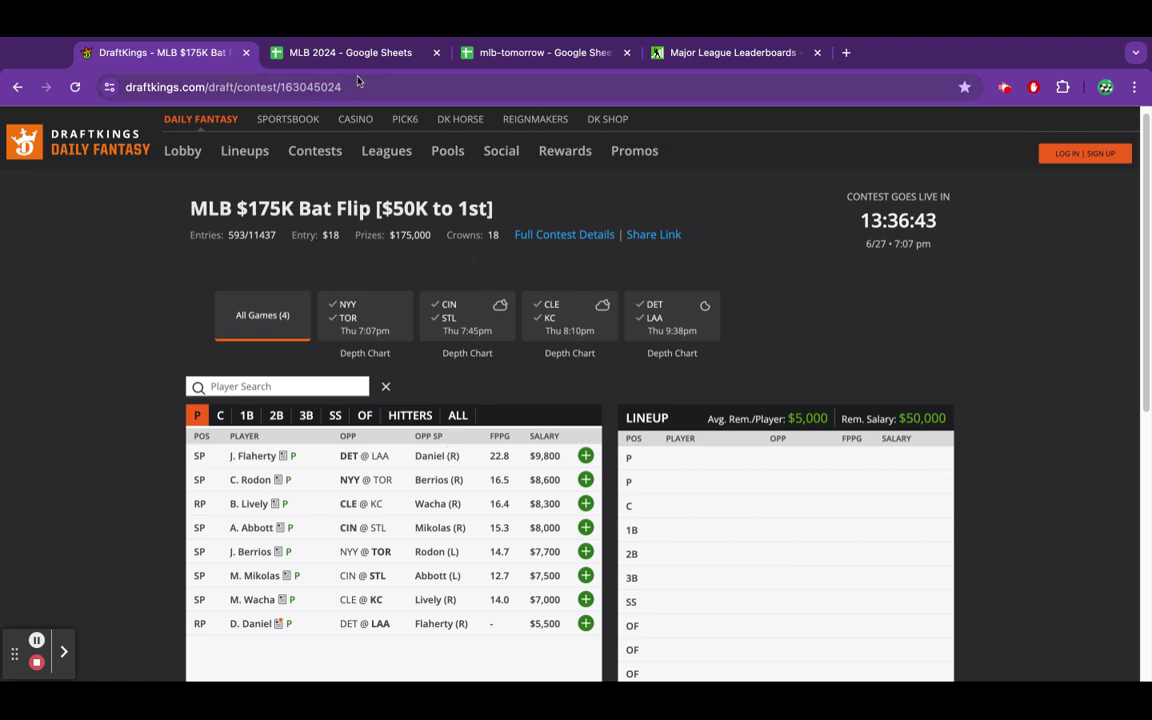
pyautogui.click(321, 55)
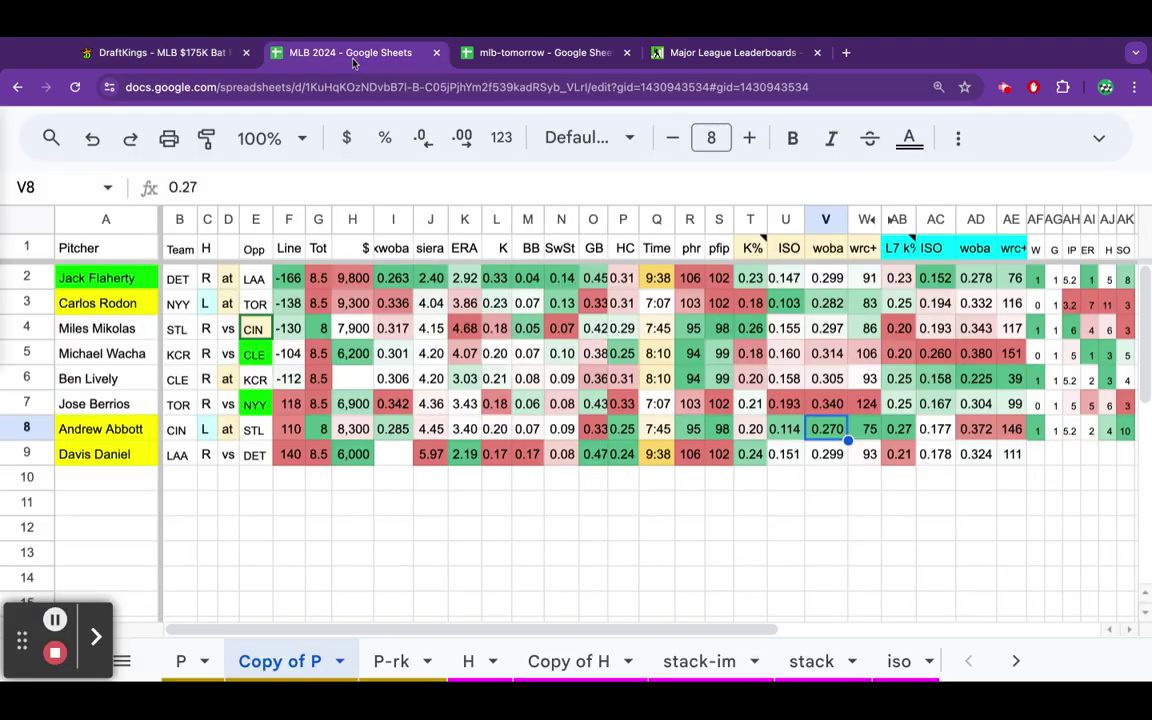
# - Review Davis Daniel's row 9 against DET, and check Jack Flaherty's salary in row 2
pyautogui.click(254, 455)
pyautogui.press('Left')
pyautogui.press('Left')
pyautogui.press('Left')
pyautogui.press('Left')
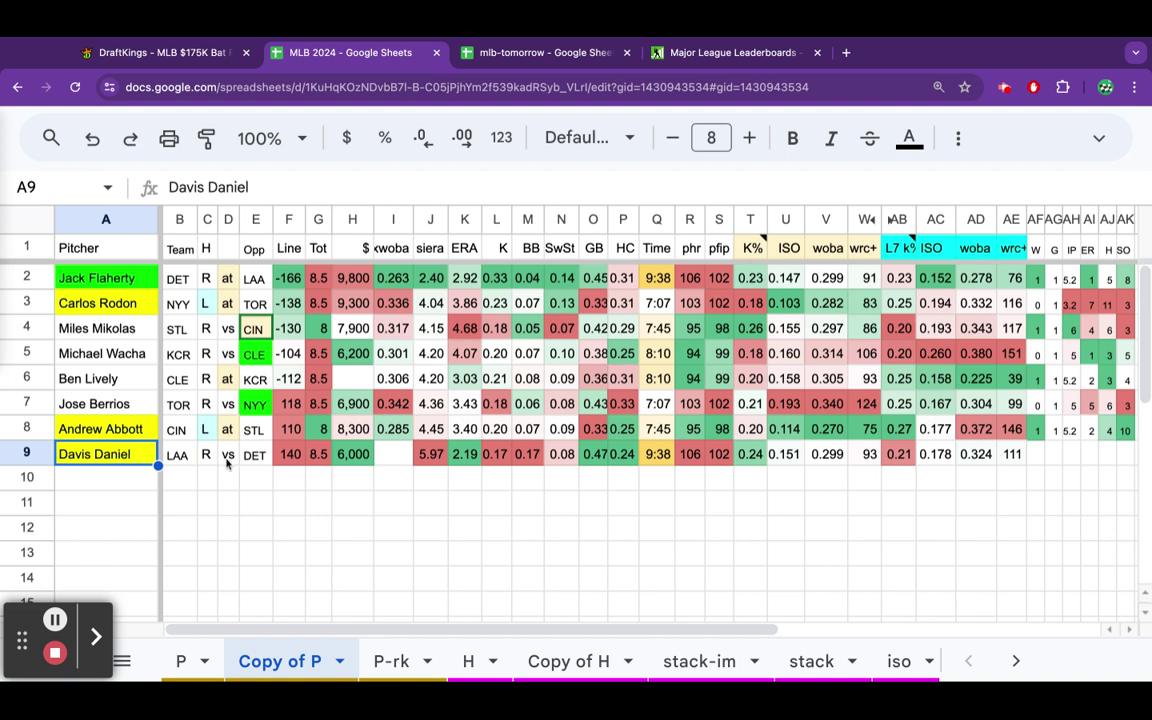
pyautogui.click(365, 283)
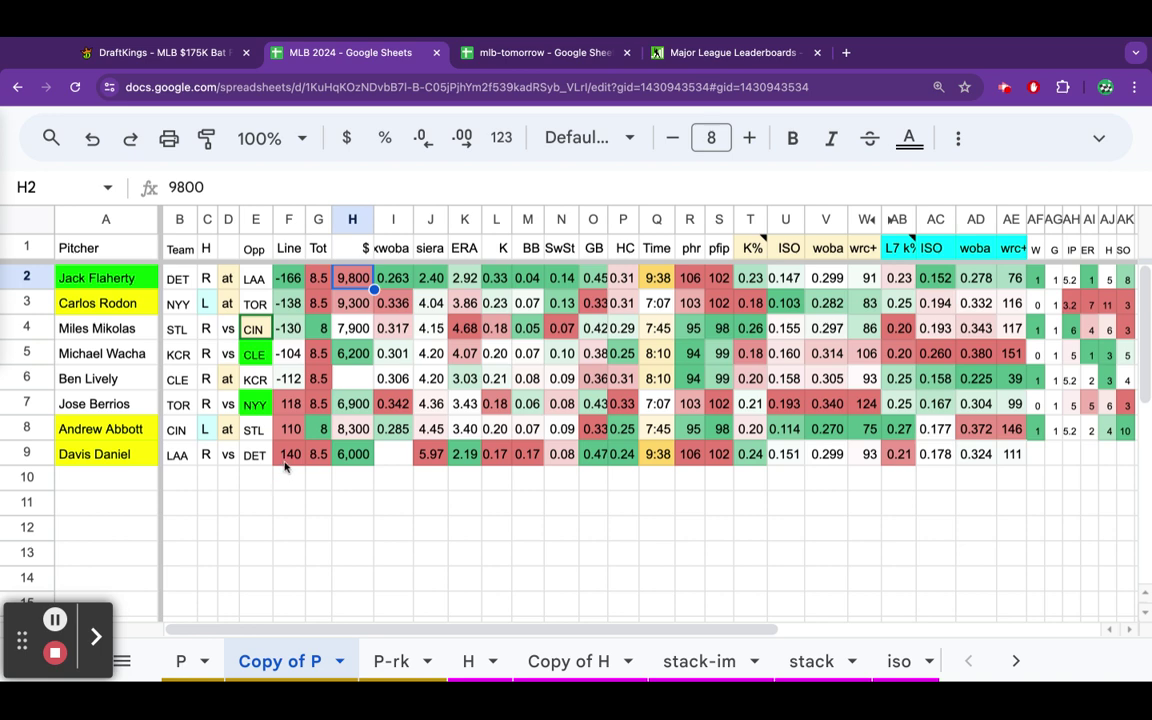
# - Read the pitcher notes in column AL, including Davis Daniel's note in row 9
pyautogui.hscroll(10, 302, 630)
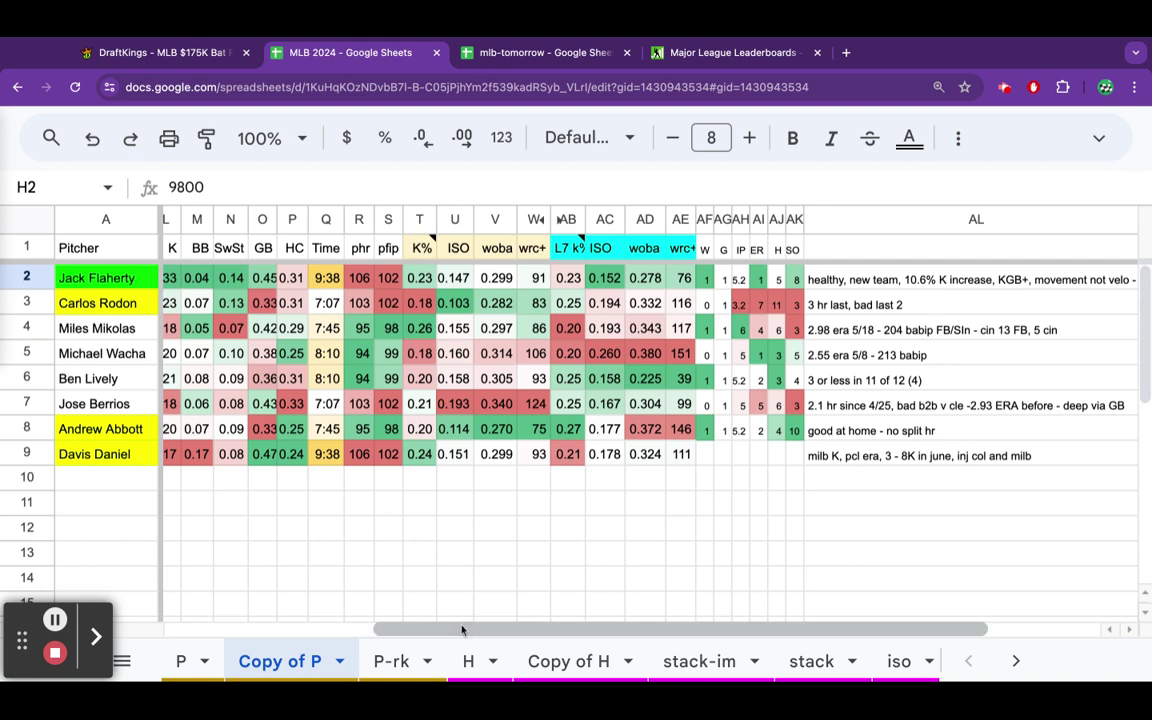
pyautogui.hscroll(-5, 463, 628)
pyautogui.hscroll(-2, 463, 628)
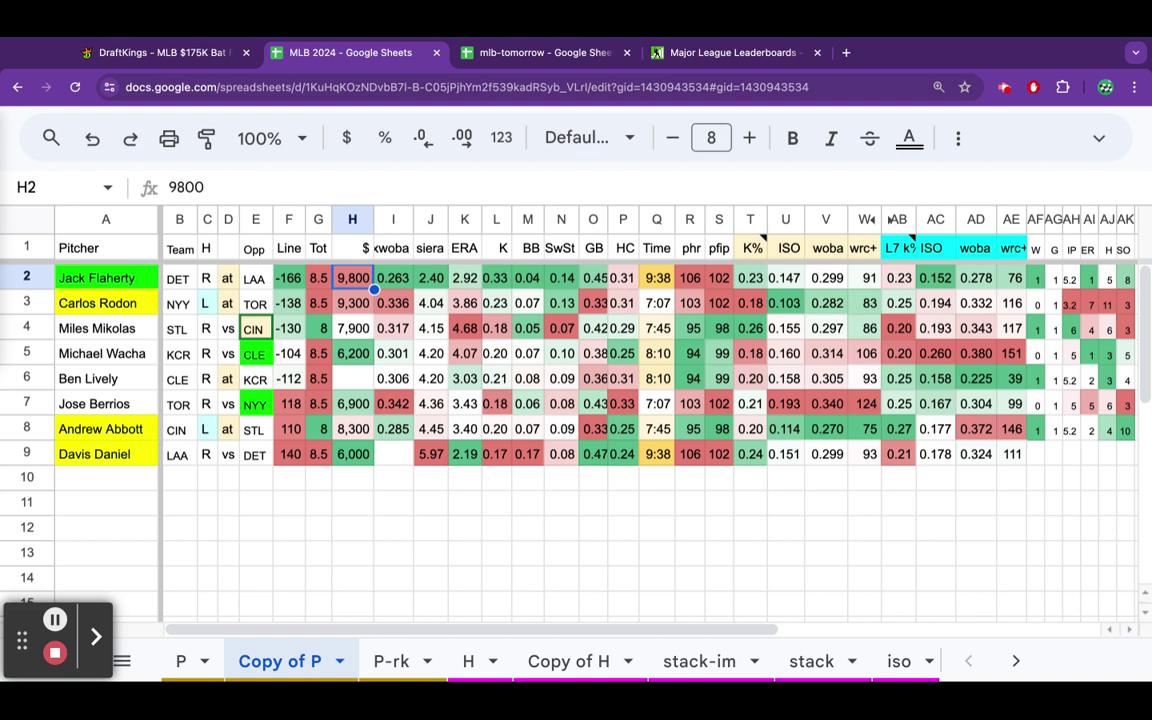
# - Check the season K%, ISO, woba and wrc+ of Davis Daniel's opponent DET in row 9
pyautogui.click(746, 456)
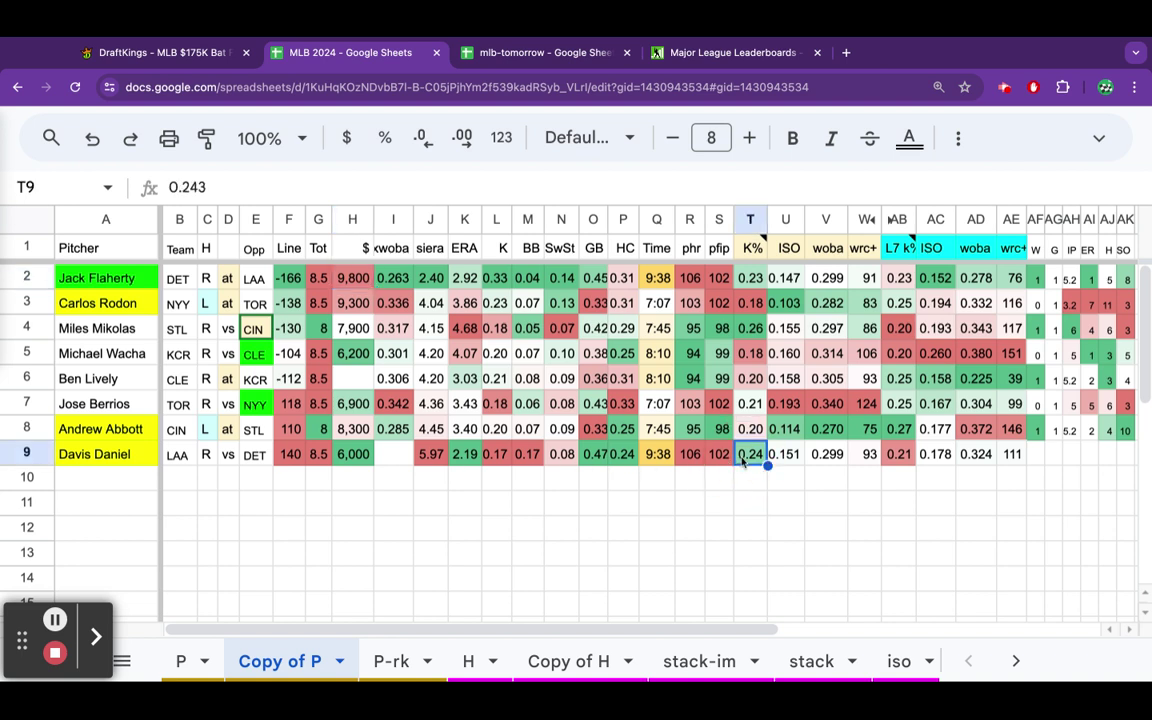
pyautogui.click(789, 458)
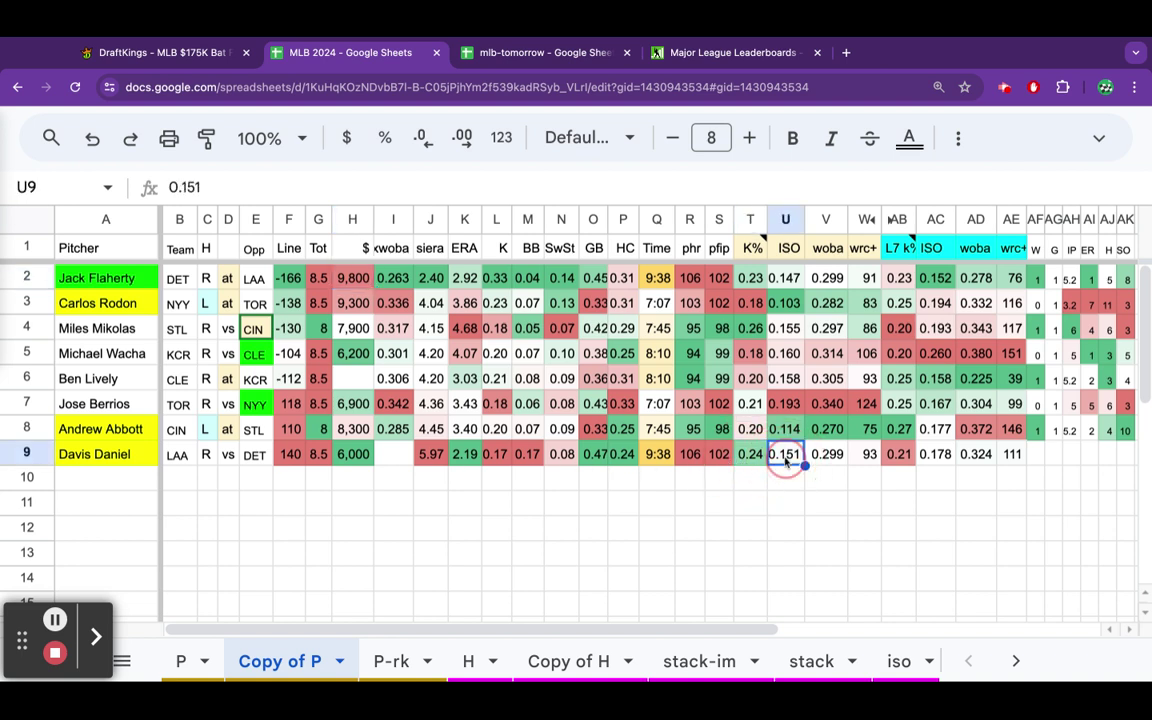
pyautogui.click(819, 458)
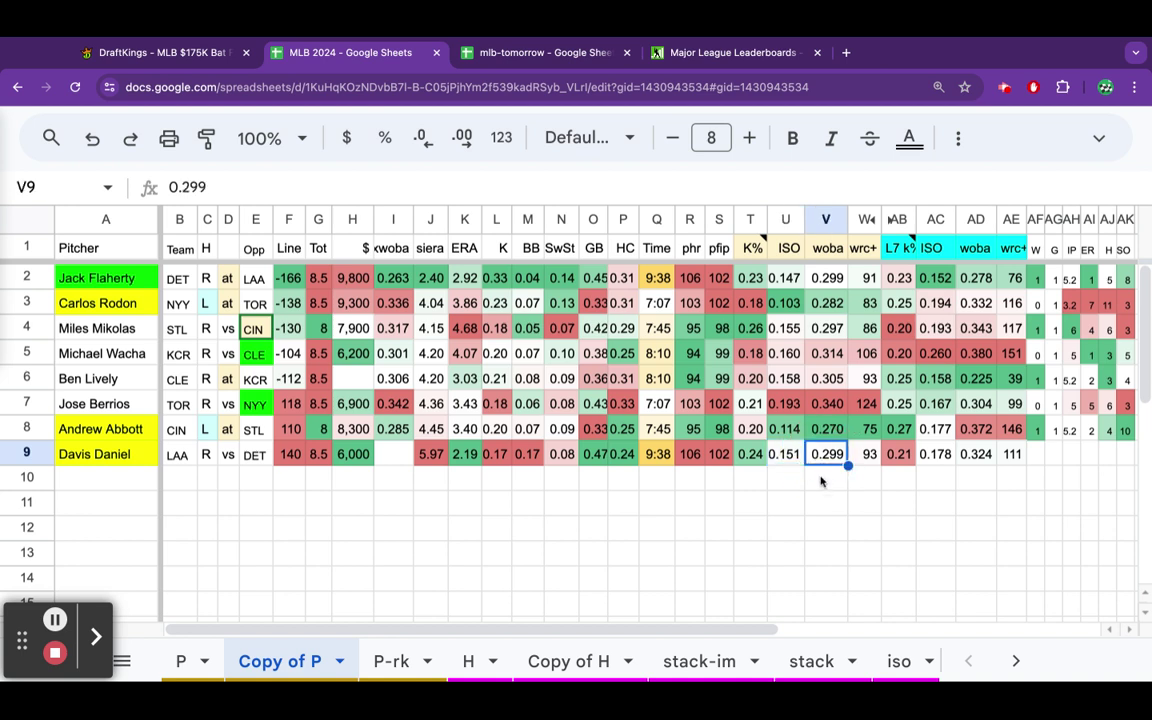
pyautogui.click(860, 462)
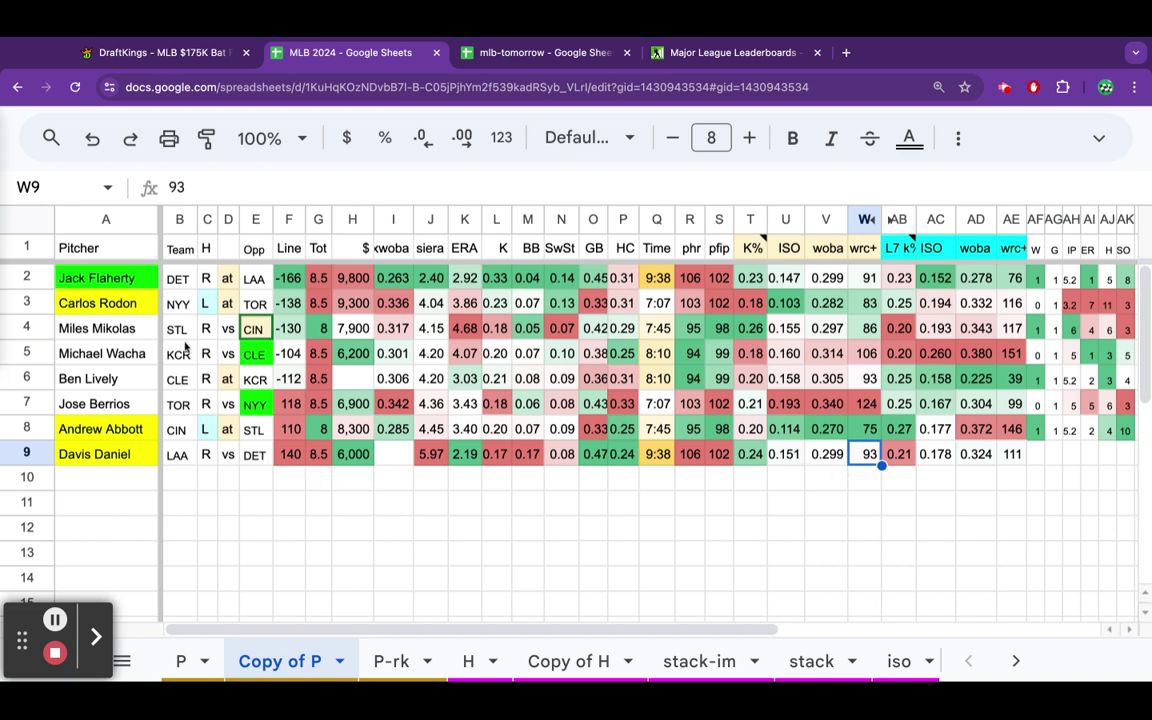
# - Compare Jack Flaherty in row 2 with Davis Daniel in row 9, including Daniel's salary
pyautogui.click(114, 271)
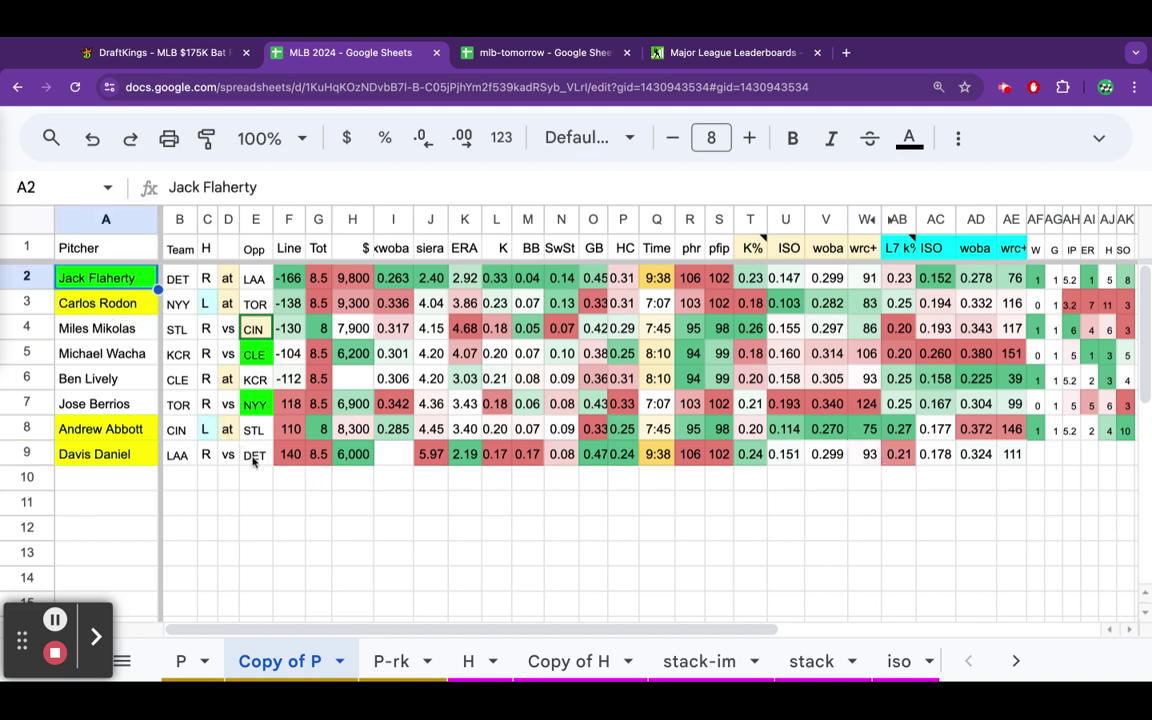
pyautogui.click(362, 455)
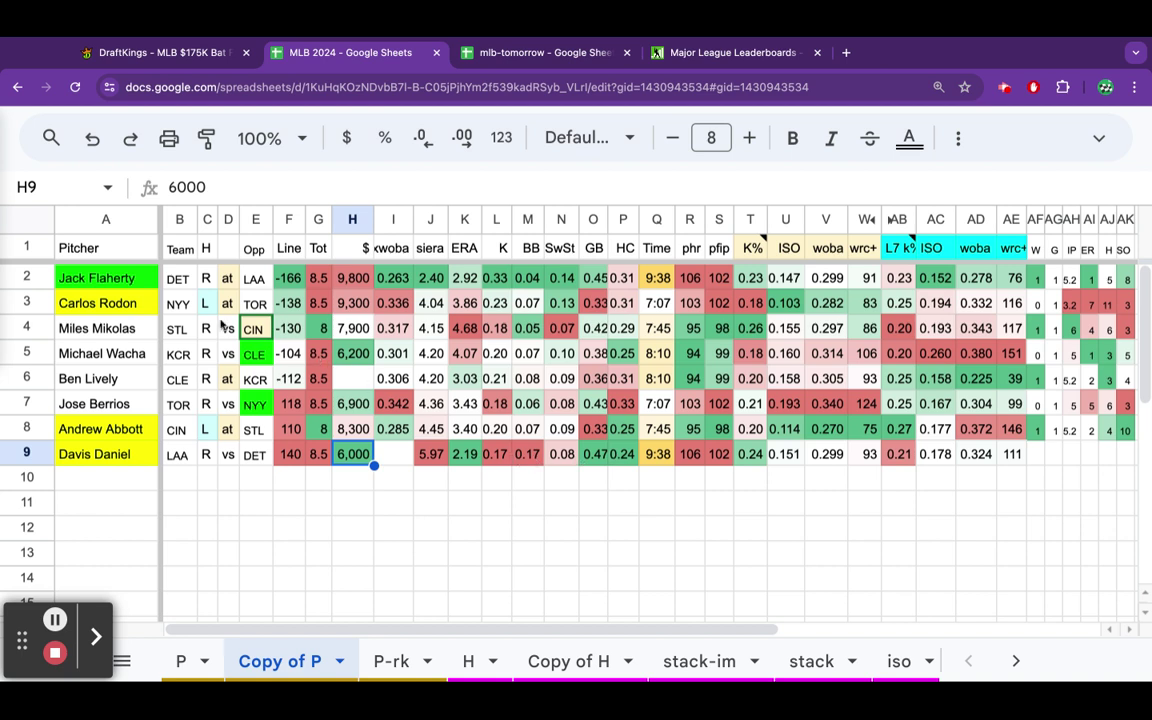
pyautogui.click(104, 274)
pyautogui.click(112, 454)
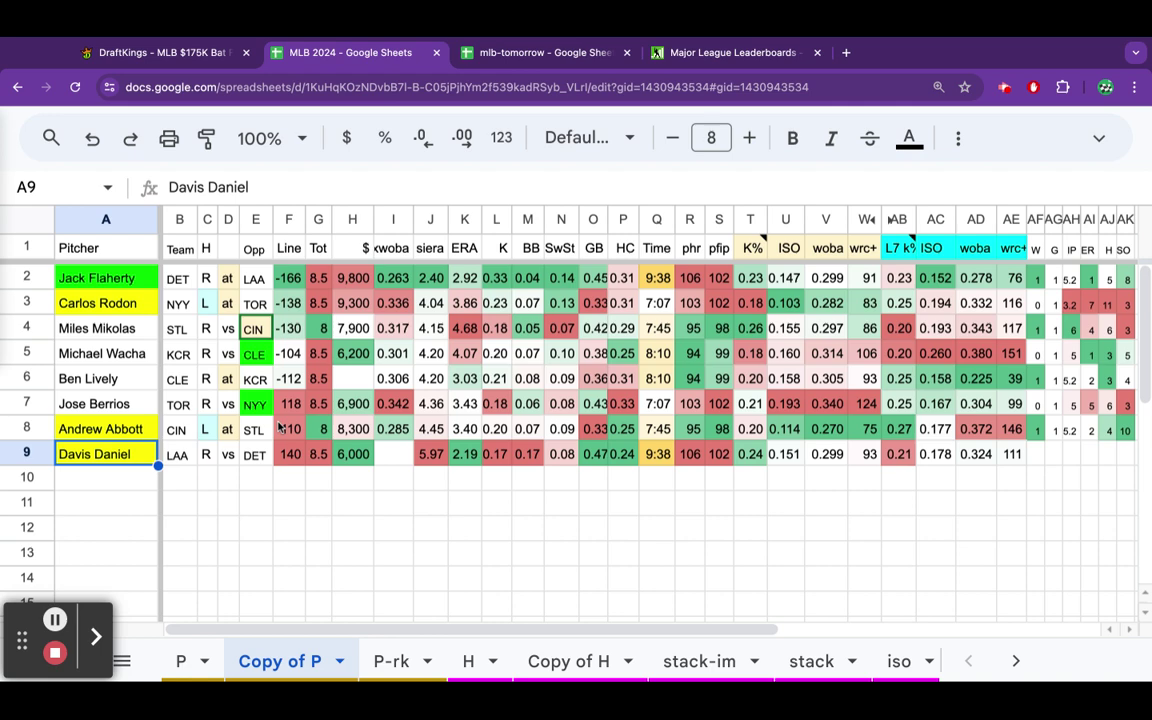
# - Switch to the mlb-tomorrow spreadsheet and compare the L-wO of Mikolas and Wacha and the r-wO of Mikolas, Wacha and Lively
pyautogui.click(547, 60)
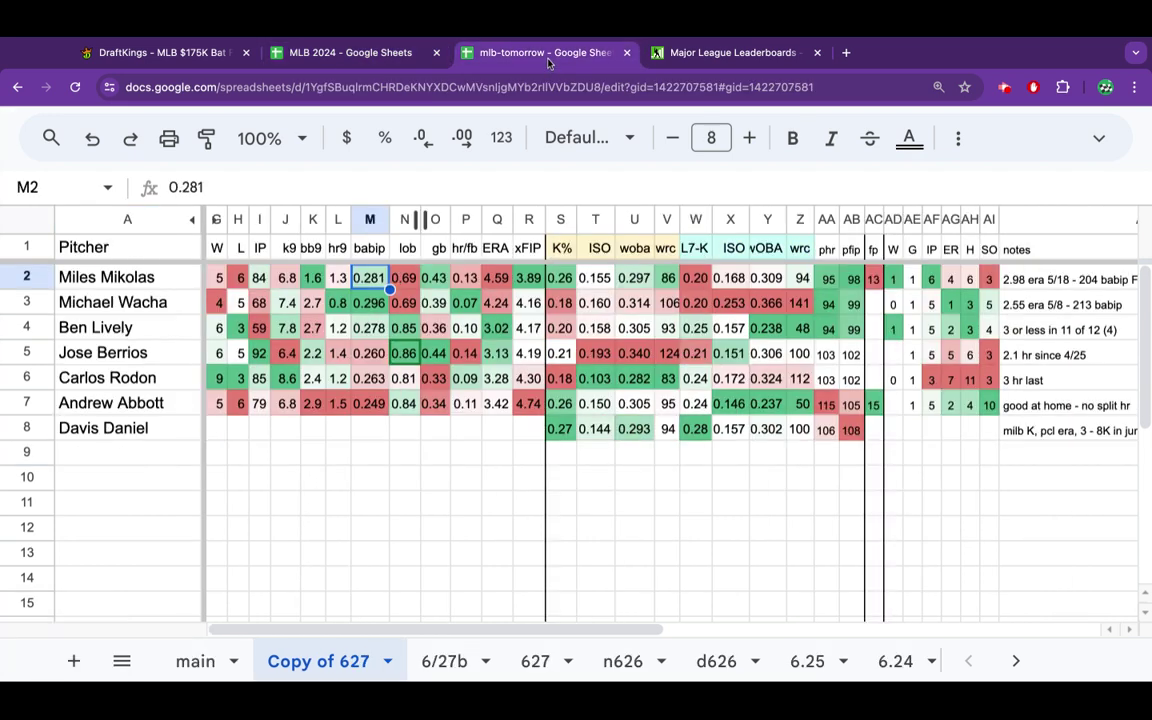
pyautogui.hscroll(5, 504, 633)
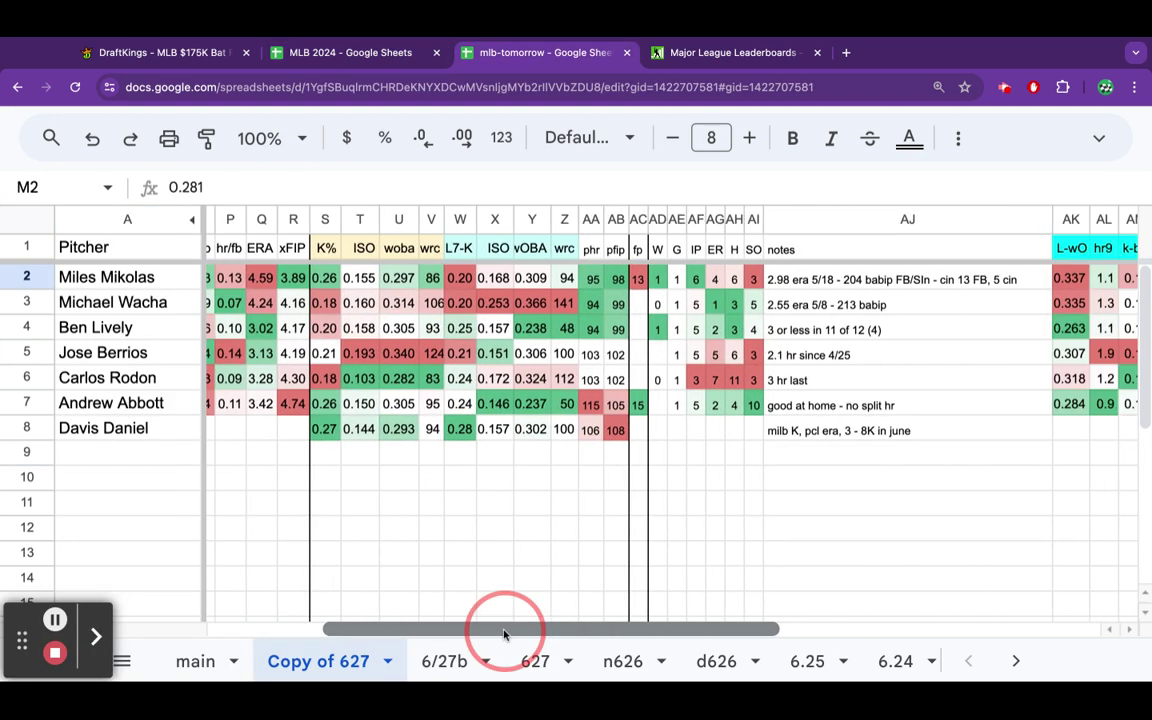
pyautogui.hscroll(8, 504, 633)
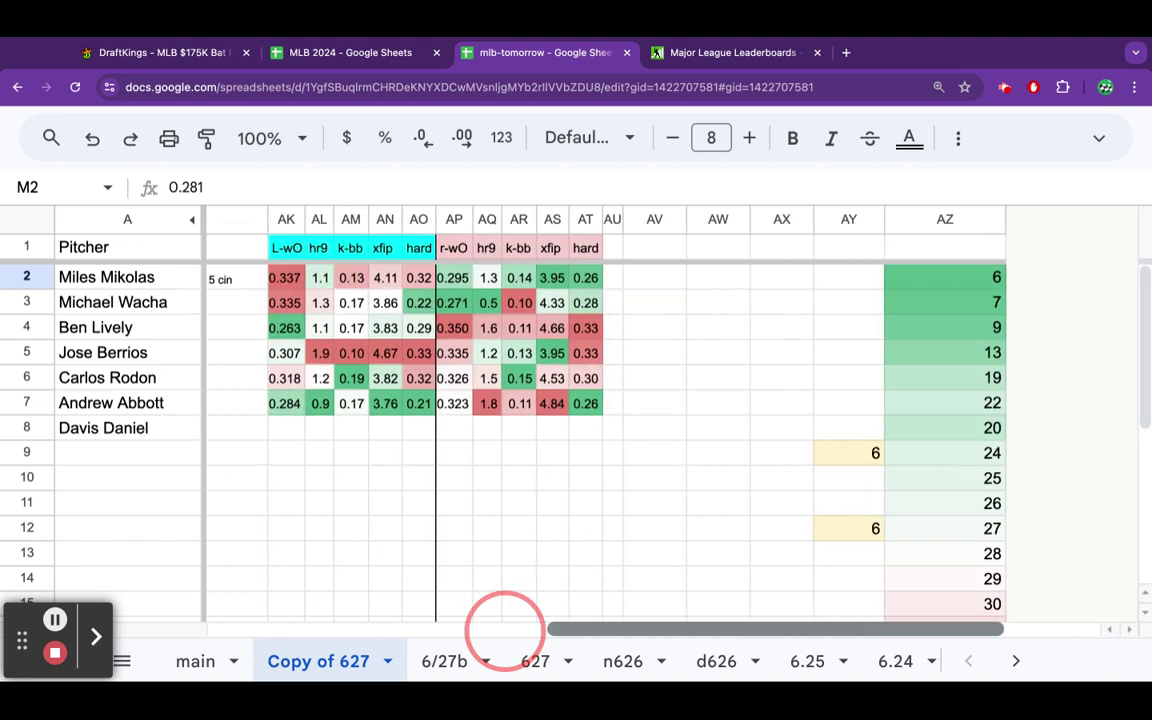
pyautogui.click(300, 285)
pyautogui.click(299, 302)
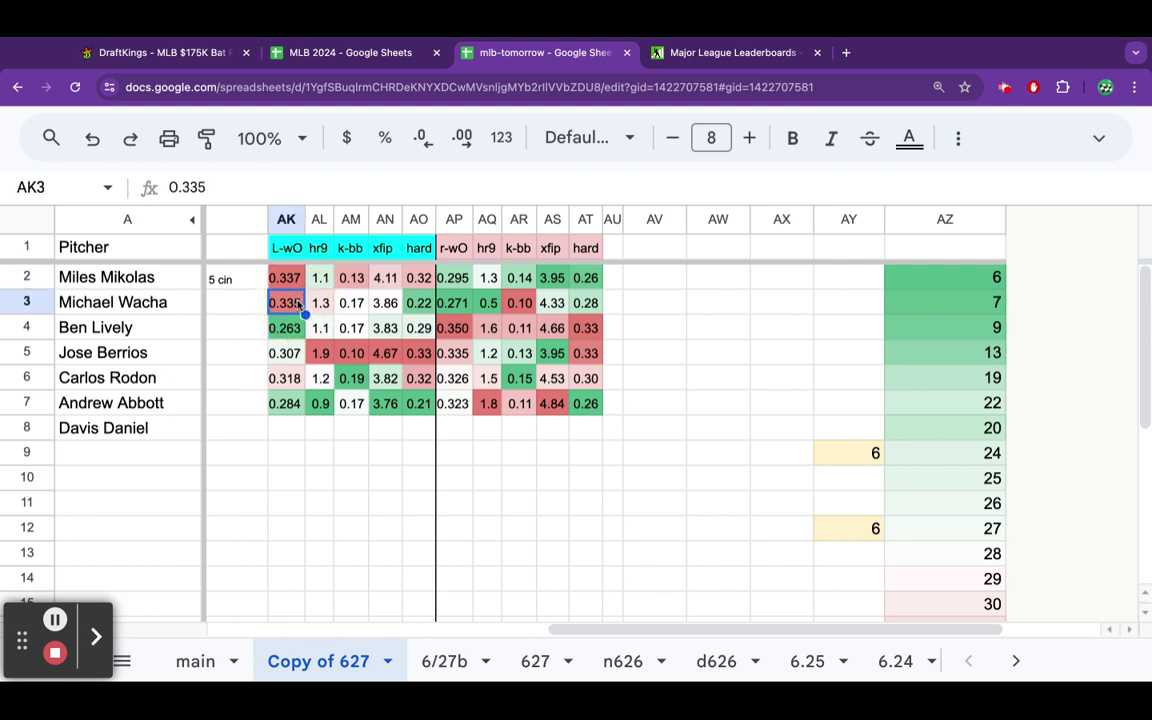
pyautogui.click(457, 275)
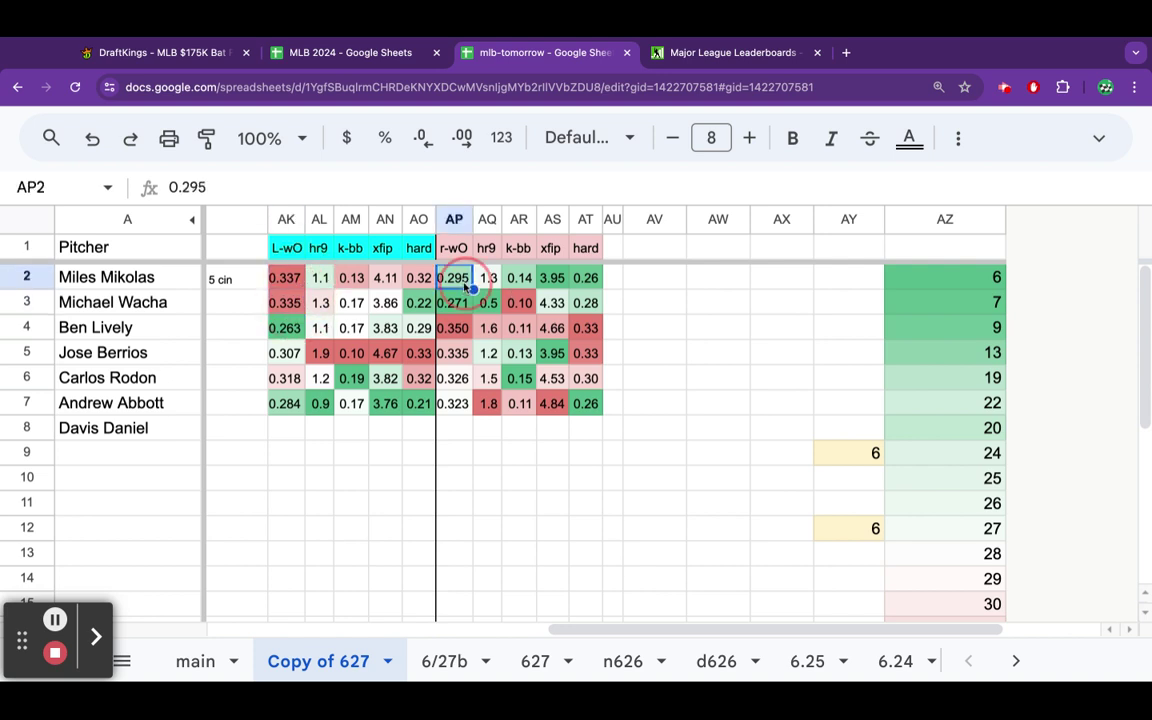
pyautogui.click(462, 299)
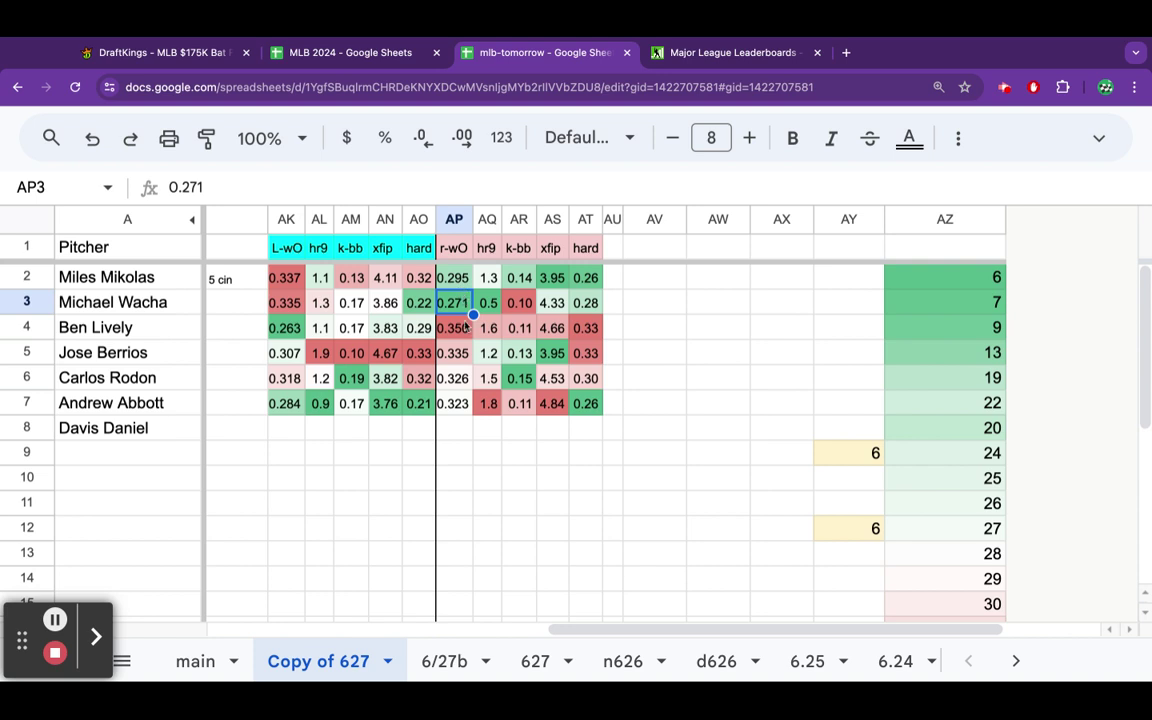
pyautogui.press('Down')
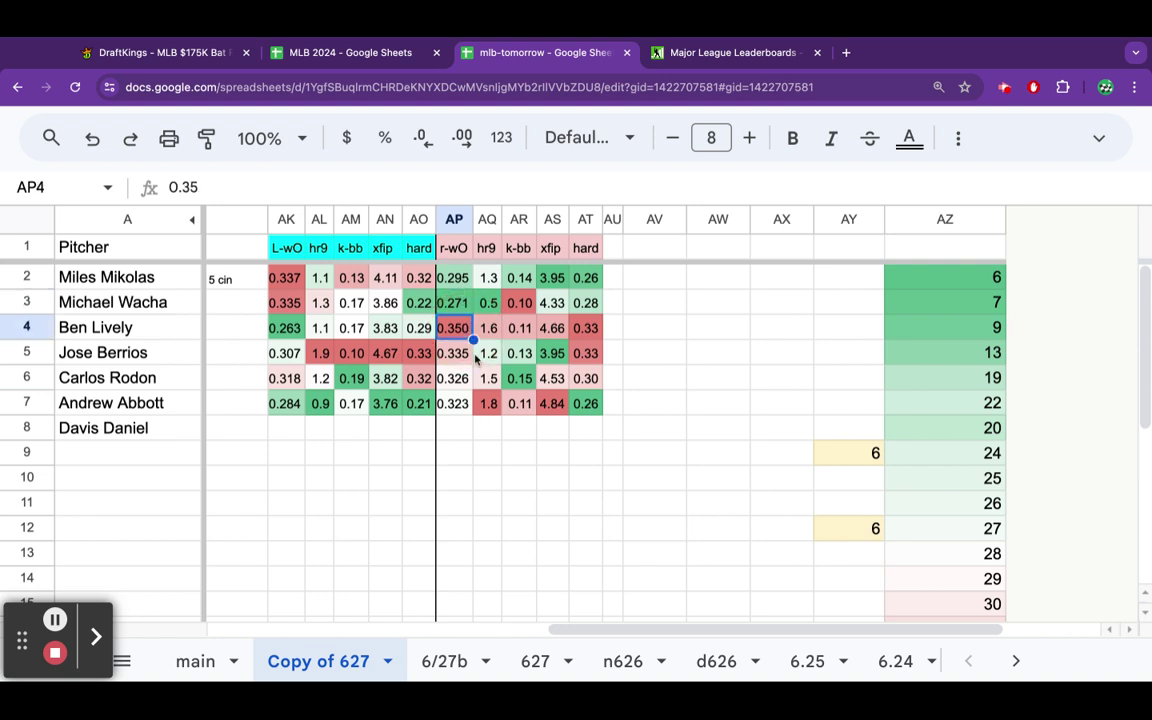
pyautogui.click(607, 632)
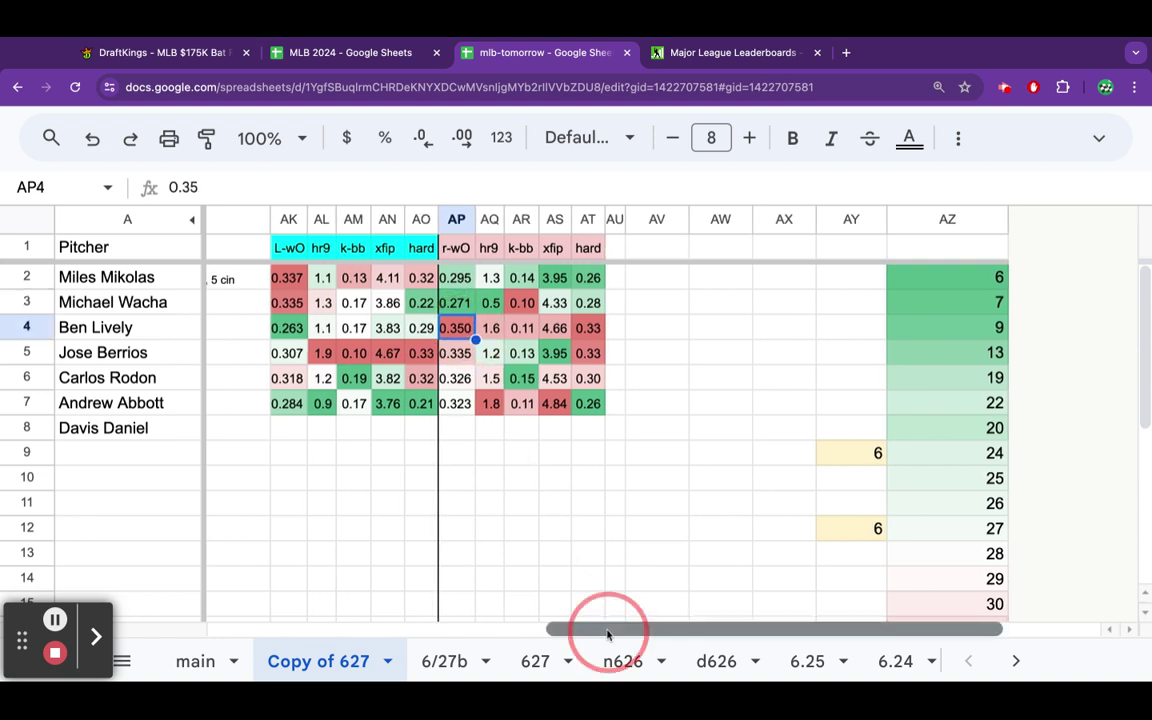
pyautogui.moveTo(607, 632); pyautogui.dragTo(266, 613)
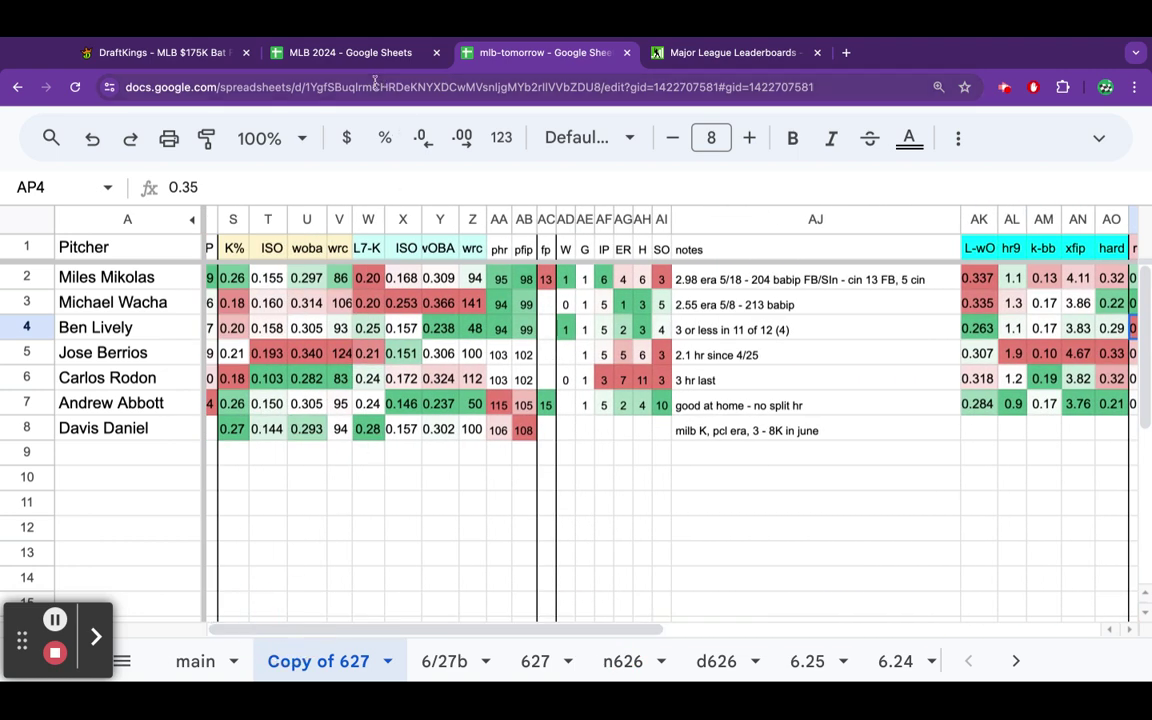
# - Glance at the MLB 2024 spreadsheet, return to mlb-tomorrow, and check Ben Lively's r-wO and hr9 and Jose Berrios's left-side hr9 and xfip
pyautogui.click(336, 60)
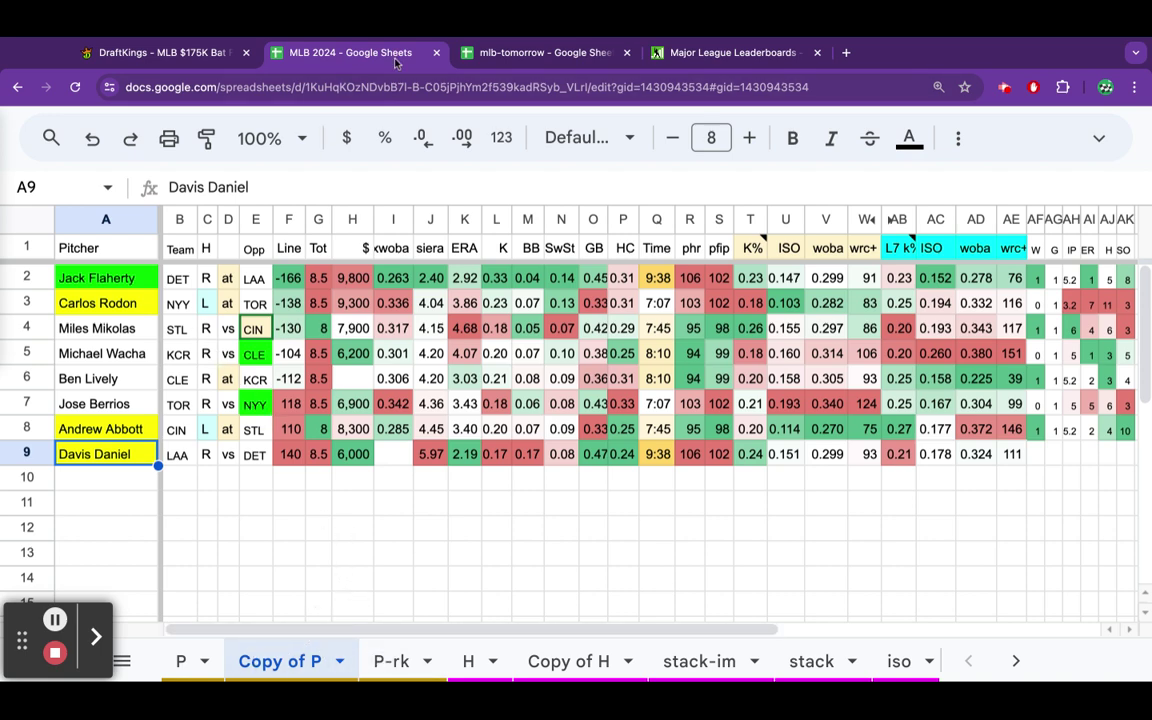
pyautogui.click(530, 52)
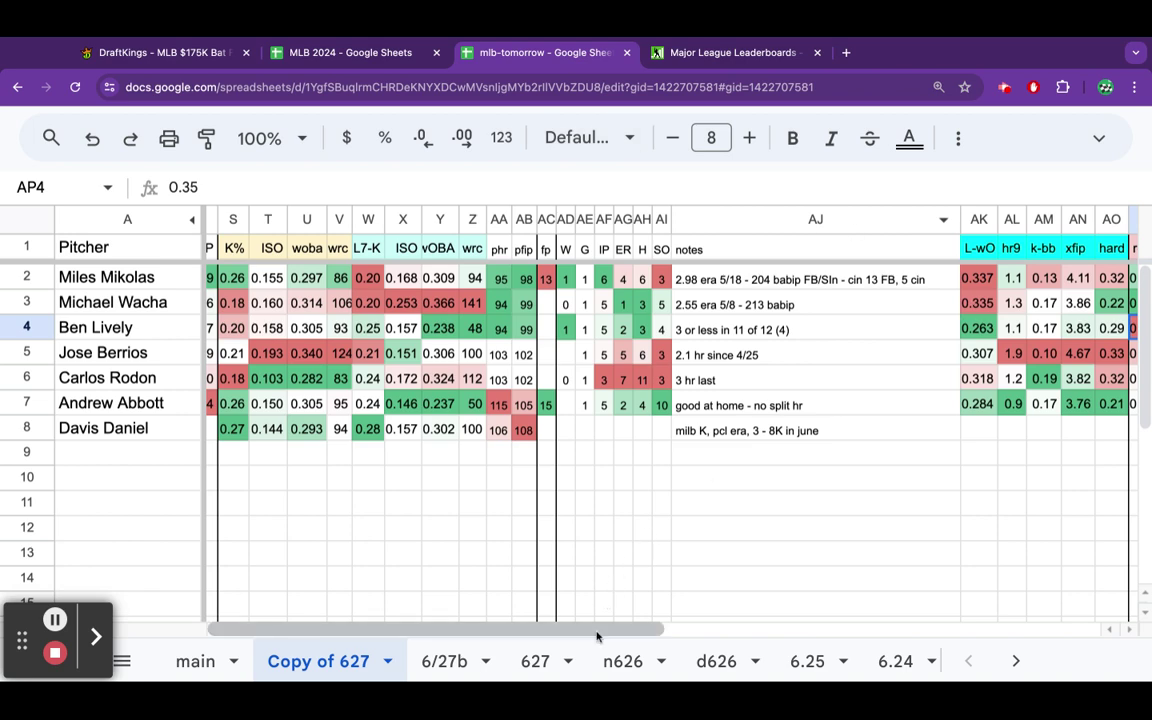
pyautogui.hscroll(5, 597, 635)
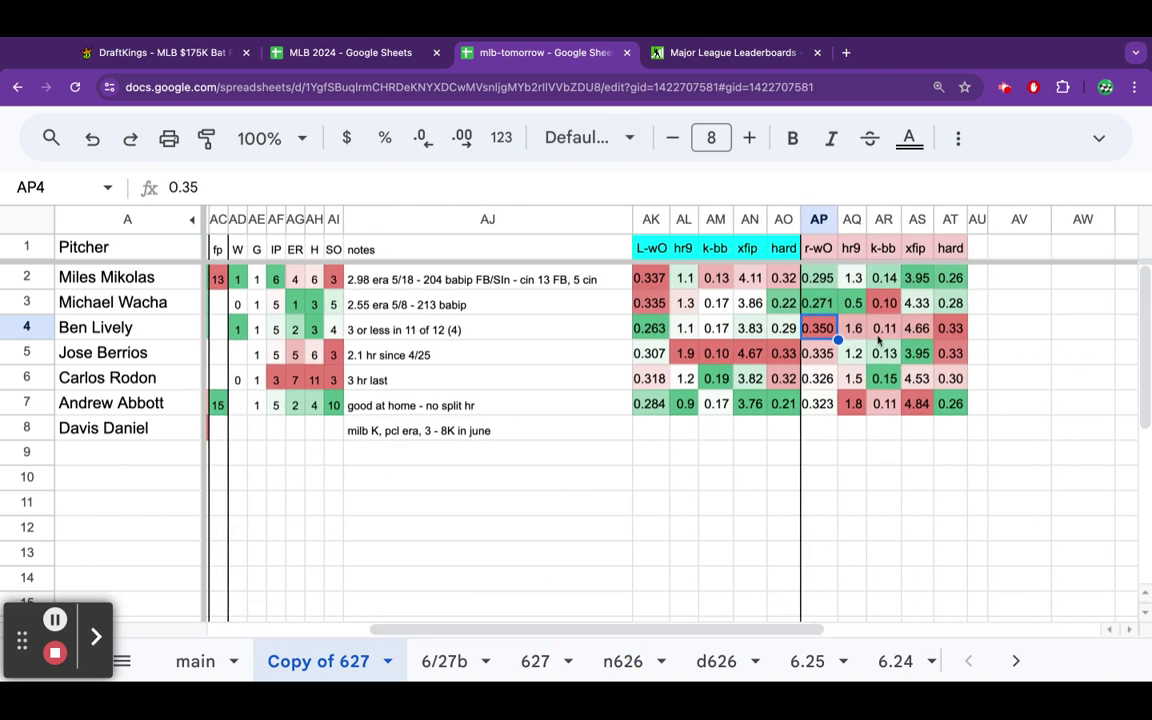
pyautogui.click(856, 329)
pyautogui.click(829, 334)
pyautogui.click(693, 357)
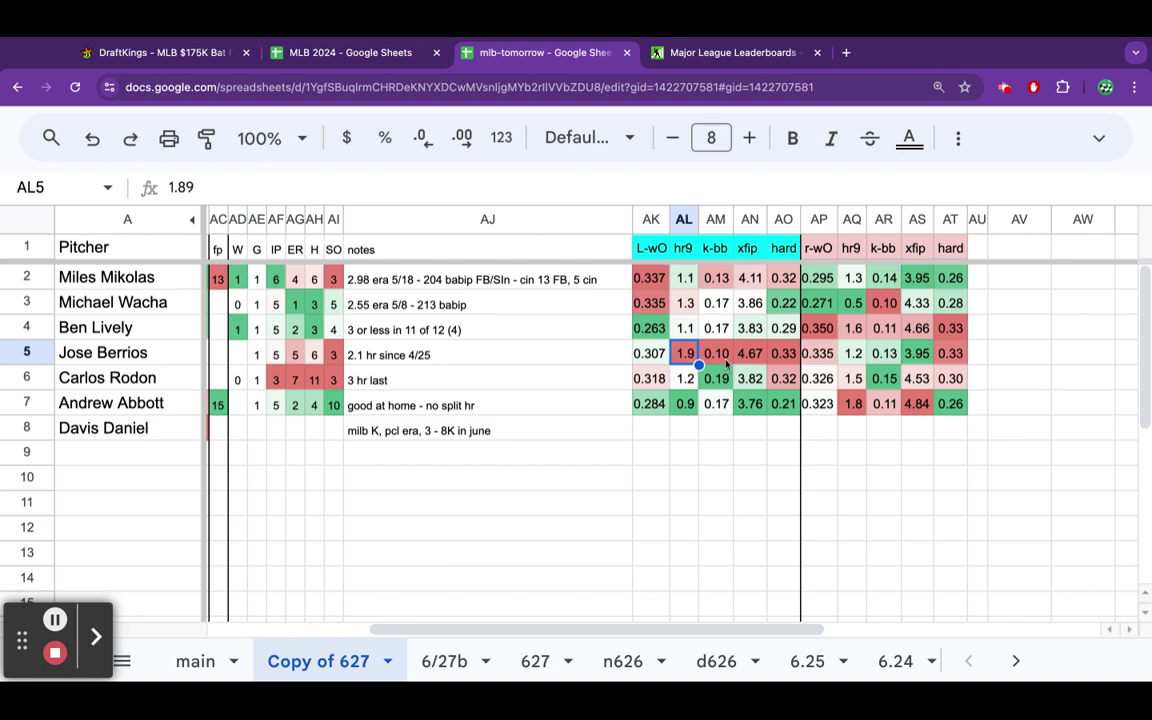
pyautogui.click(752, 357)
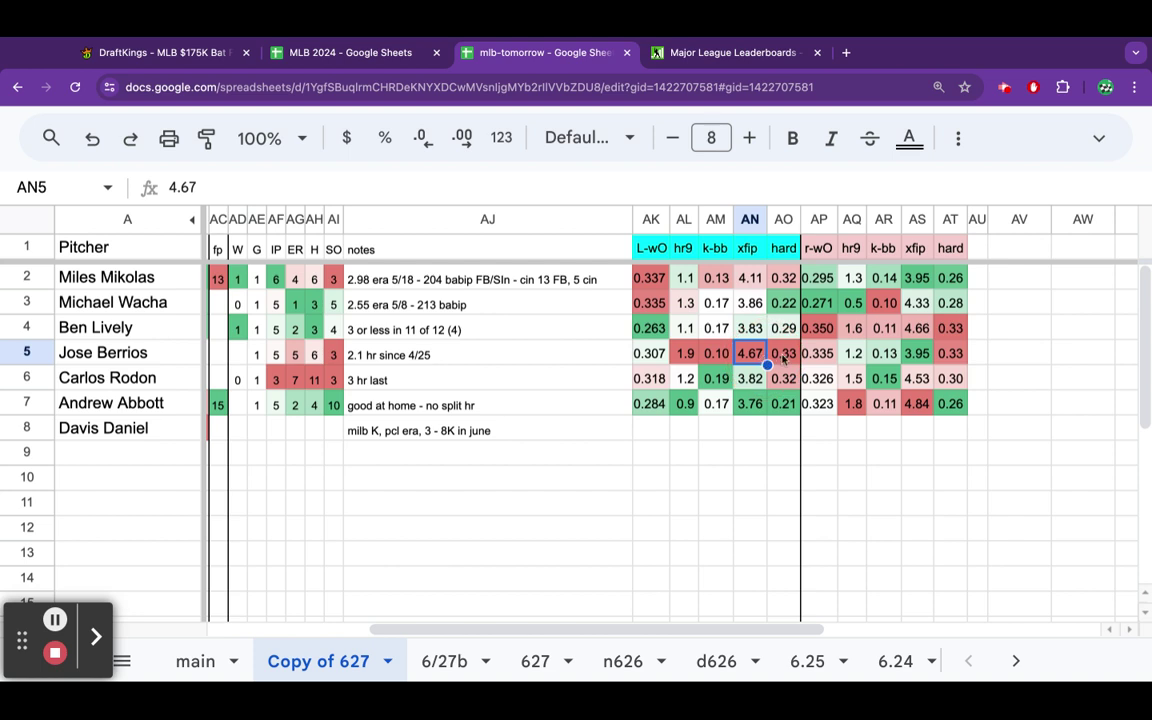
# - Check Andrew Abbott's right-side hr9 and xfip splits in row 7, and switch to the DraftKings contest
pyautogui.click(848, 407)
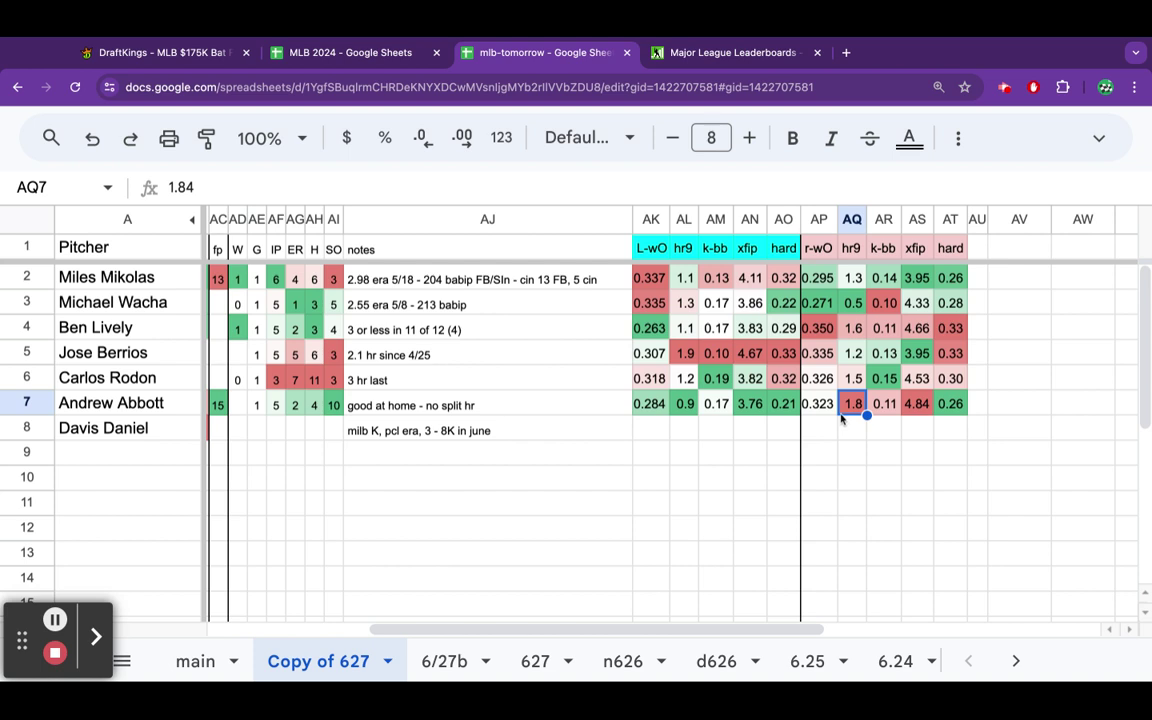
pyautogui.click(903, 408)
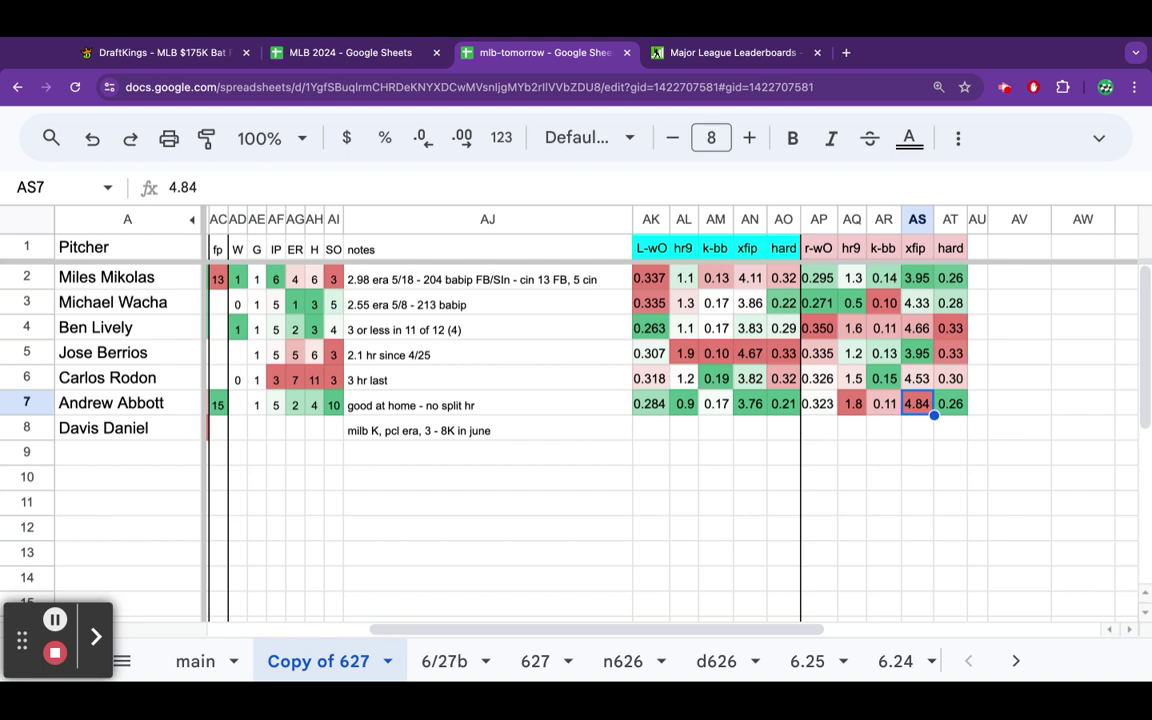
pyautogui.click(855, 404)
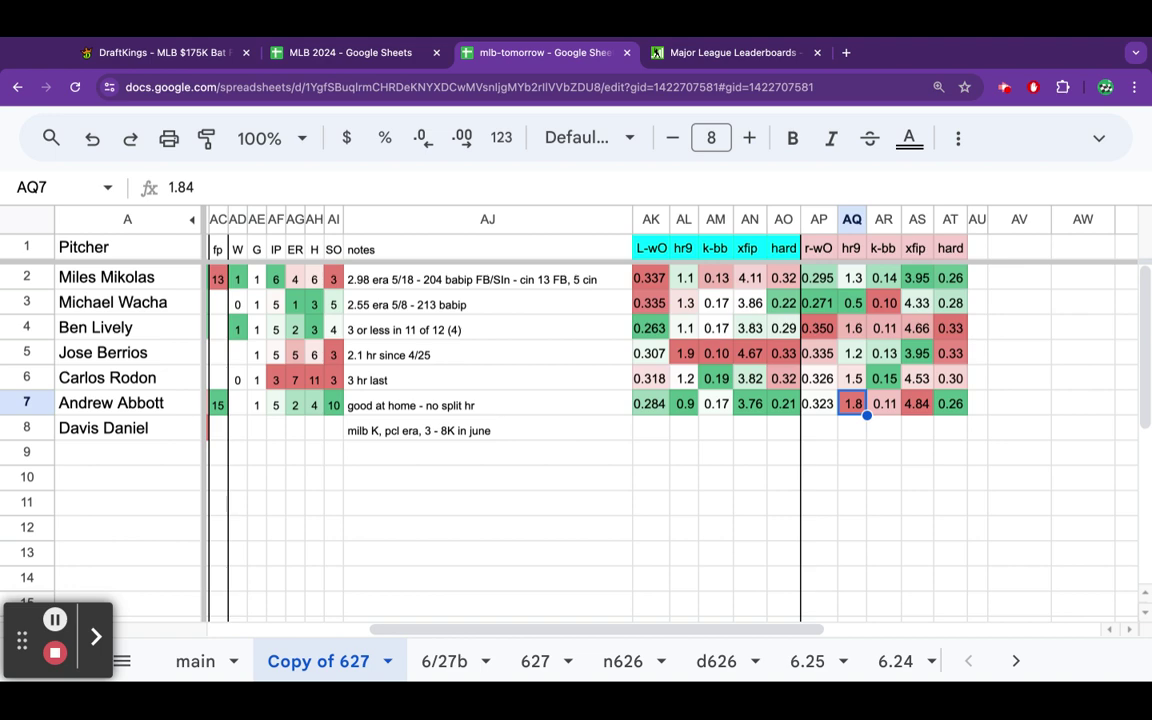
pyautogui.click(160, 54)
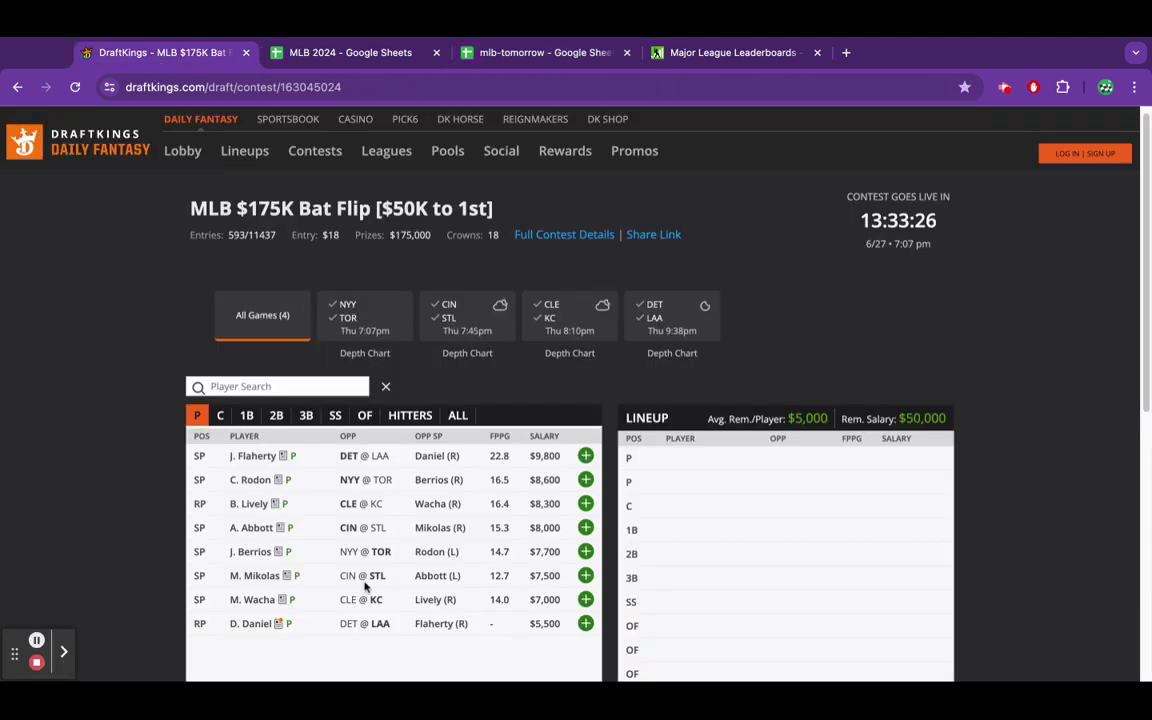